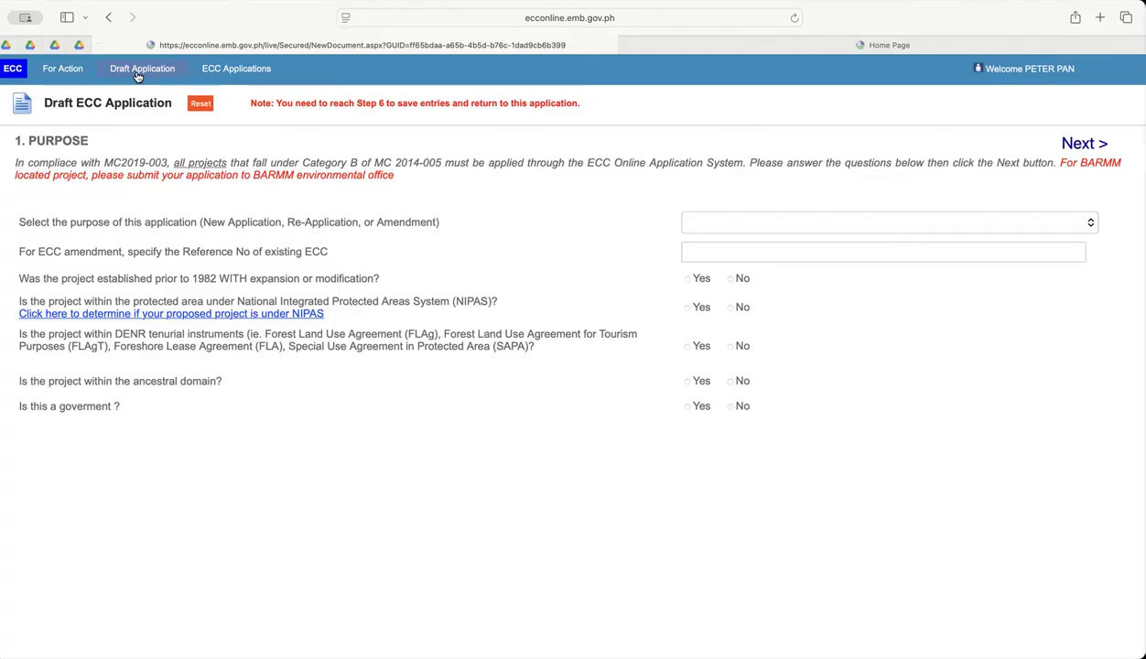
Open a new draft ECC application at its Purpose section.
scroll(112, 81, up, 5)
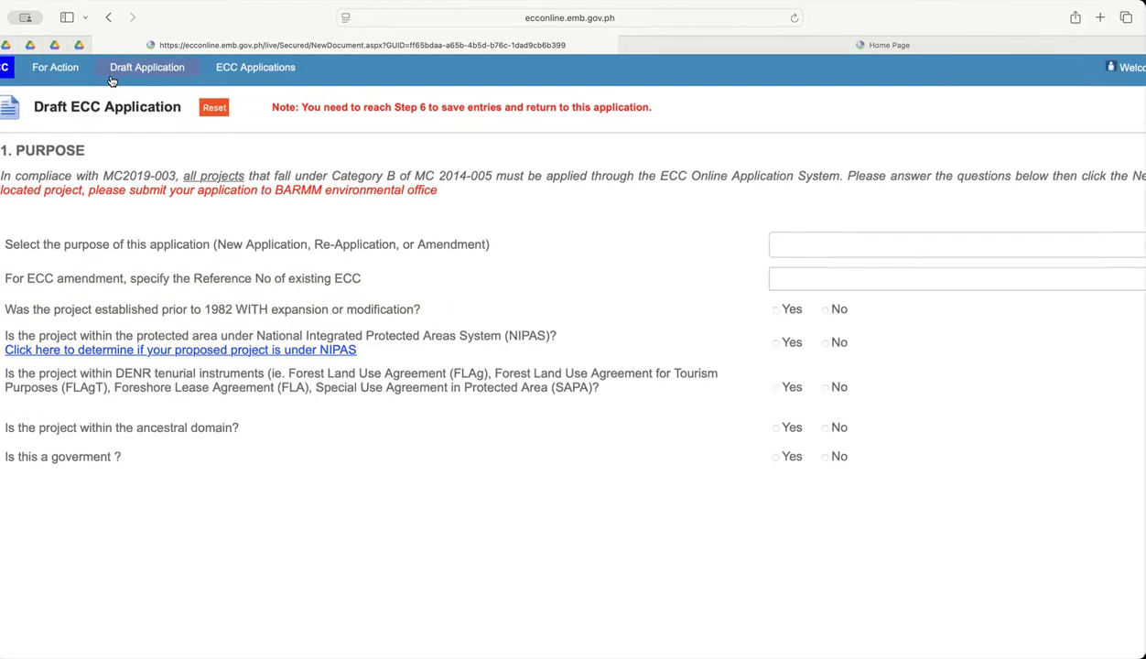
scroll(195, 163, up, 3)
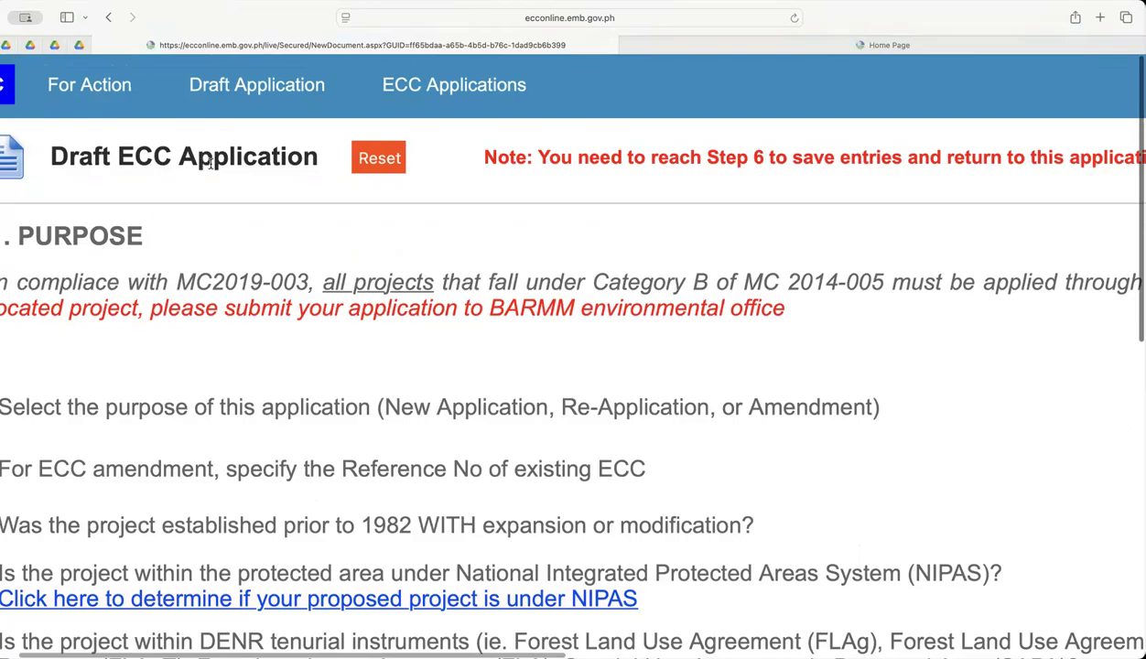
scroll(213, 162, left, 2)
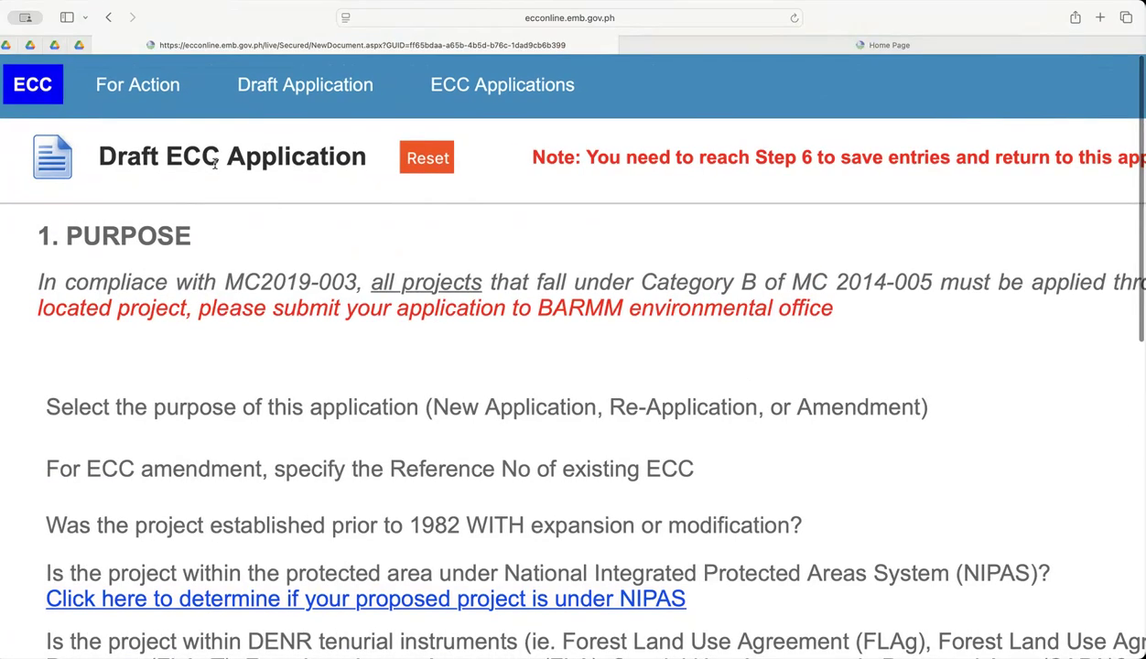
scroll(215, 162, right, 2)
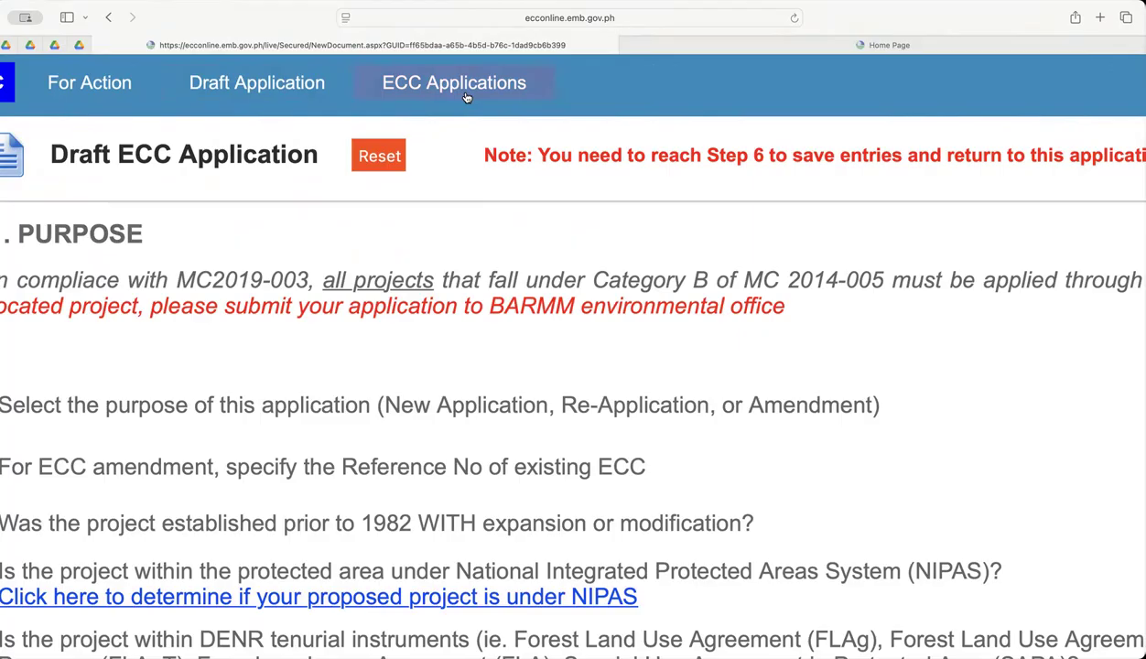
click(243, 87)
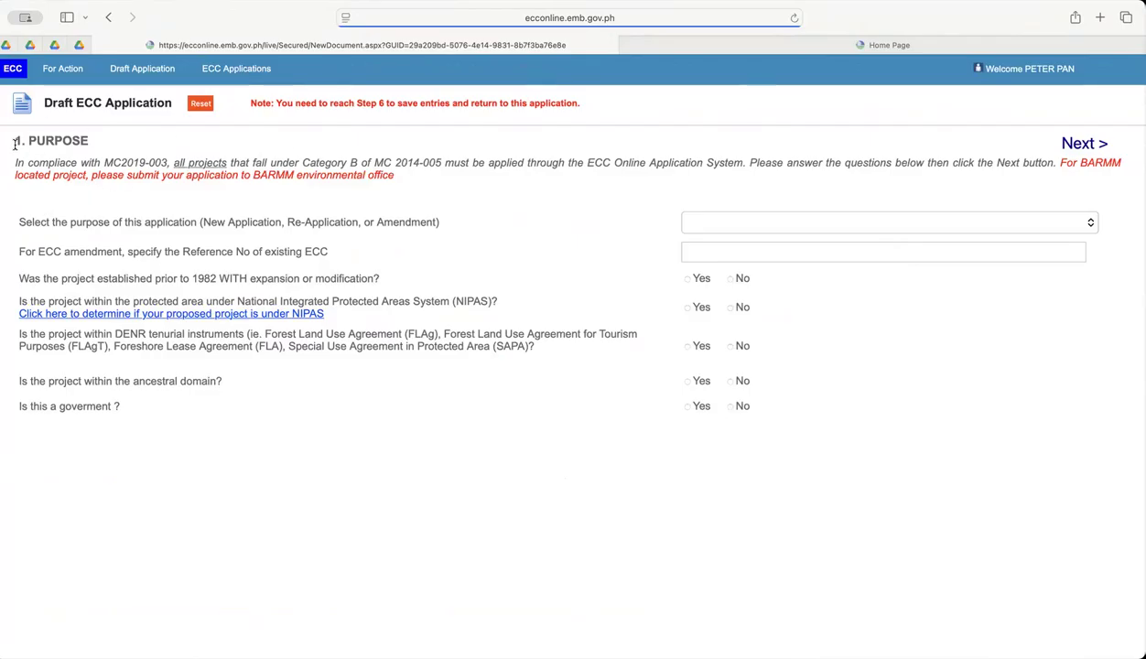
Set the purpose of the draft ECC application to New Application.
drag(15, 140, 97, 142)
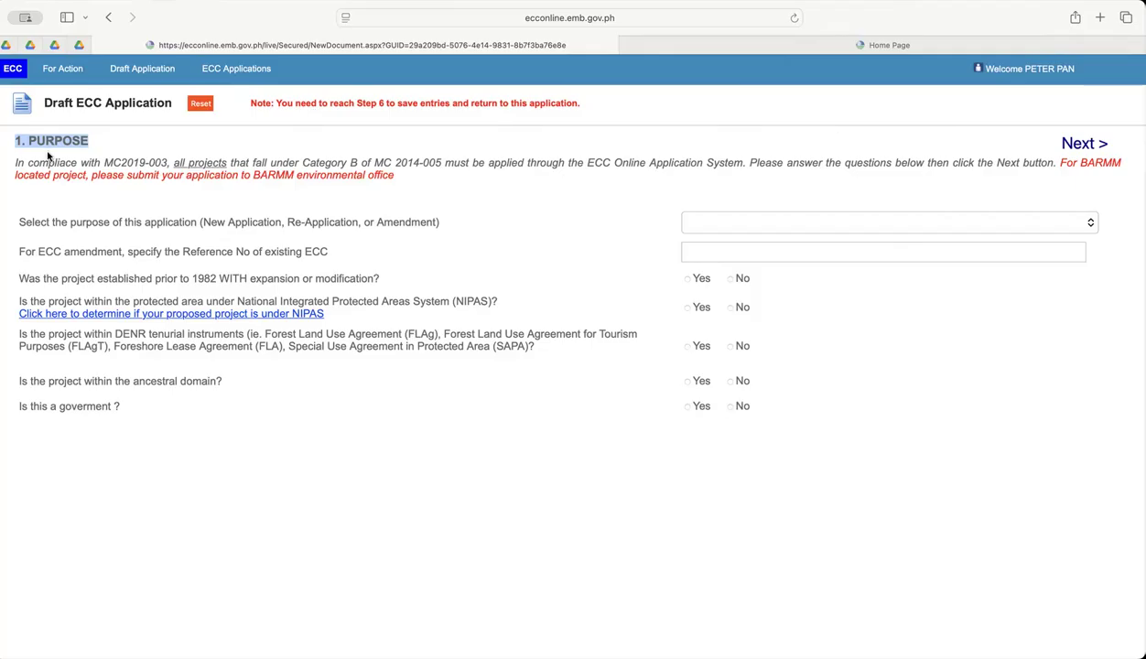
click(431, 194)
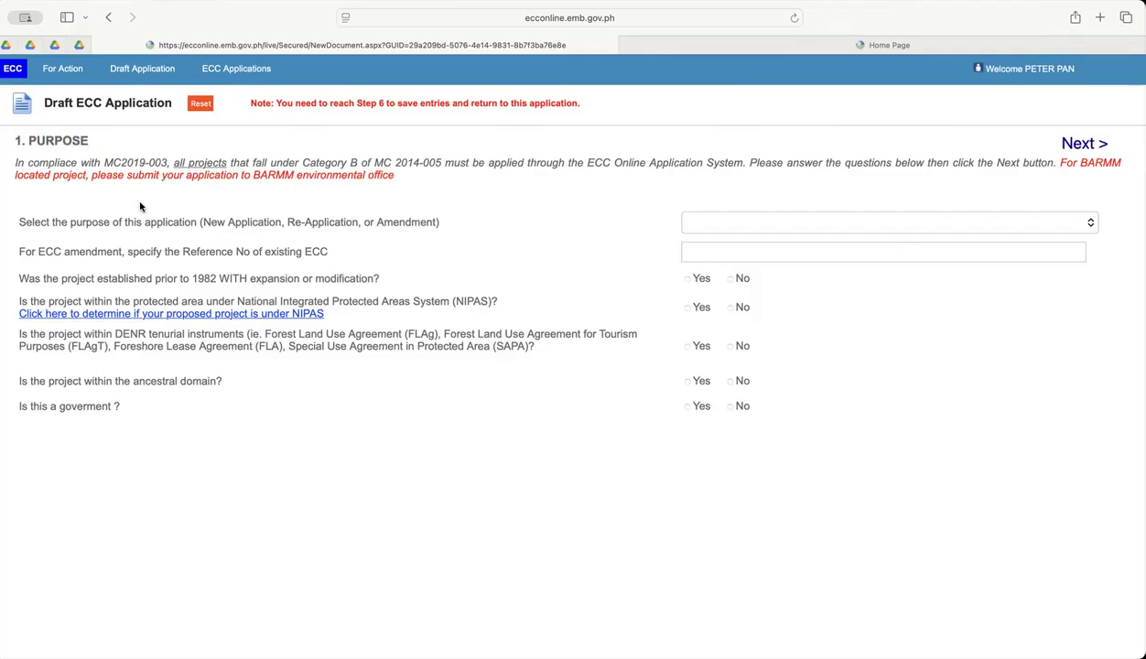
scroll(631, 230, up, 5)
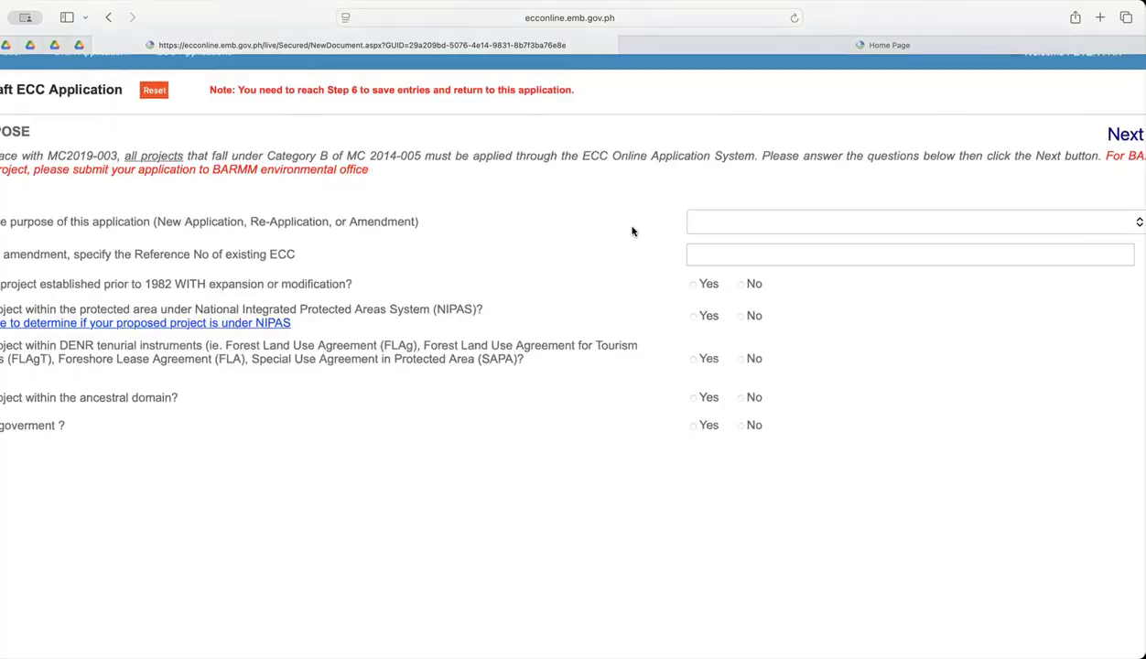
scroll(682, 229, right, 5)
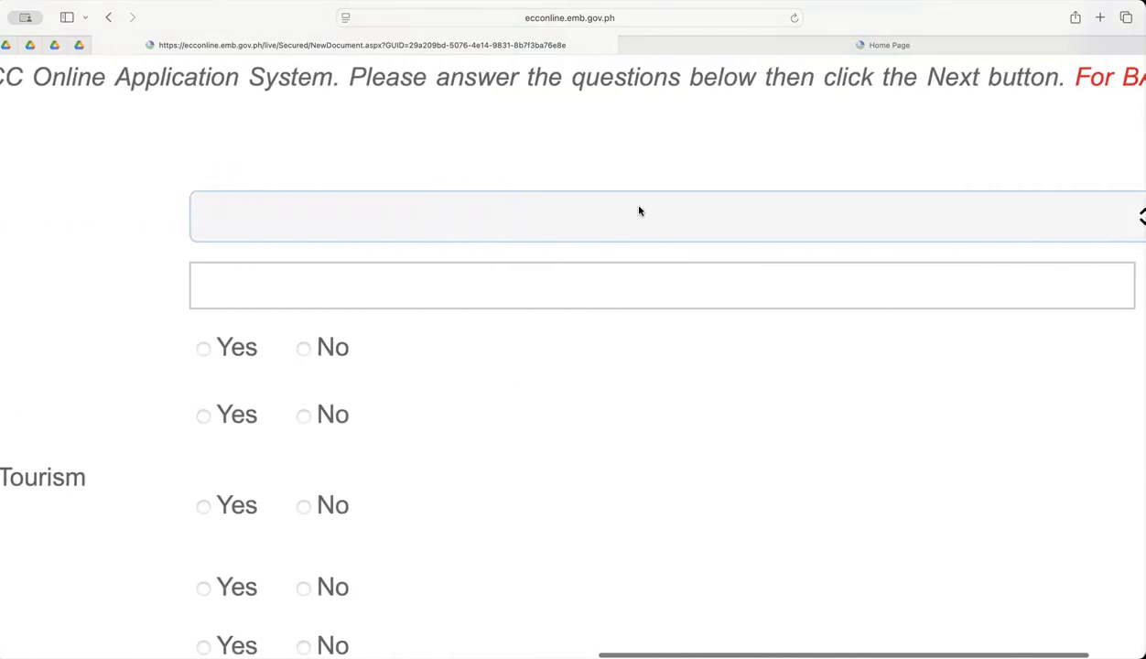
click(549, 220)
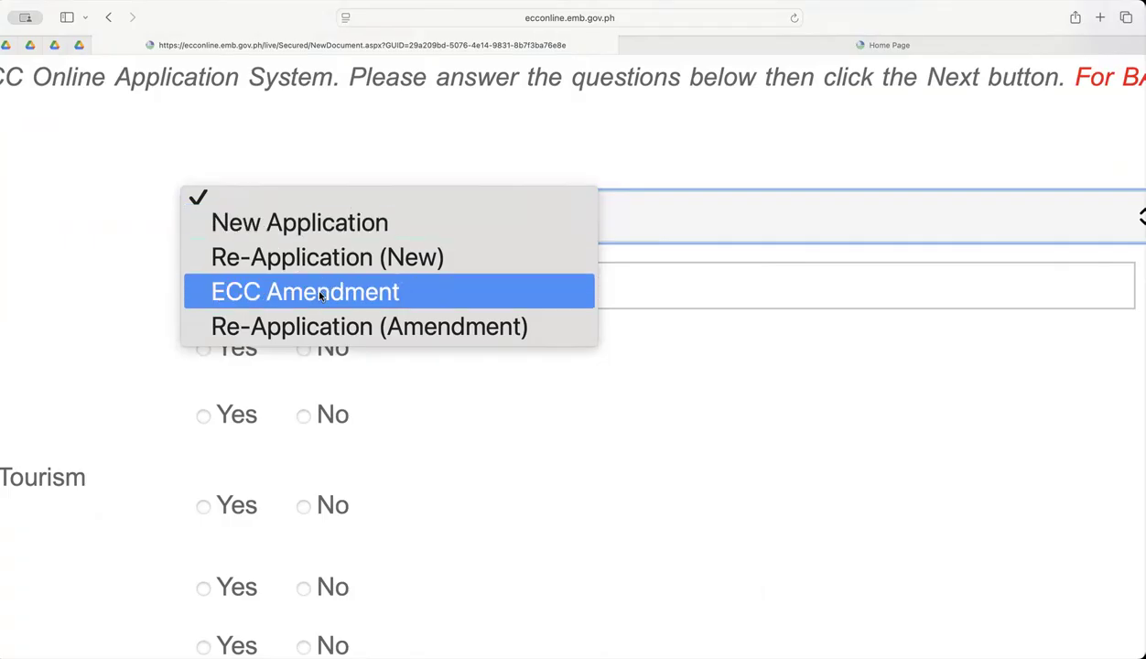
click(302, 224)
scroll(518, 350, down, 8)
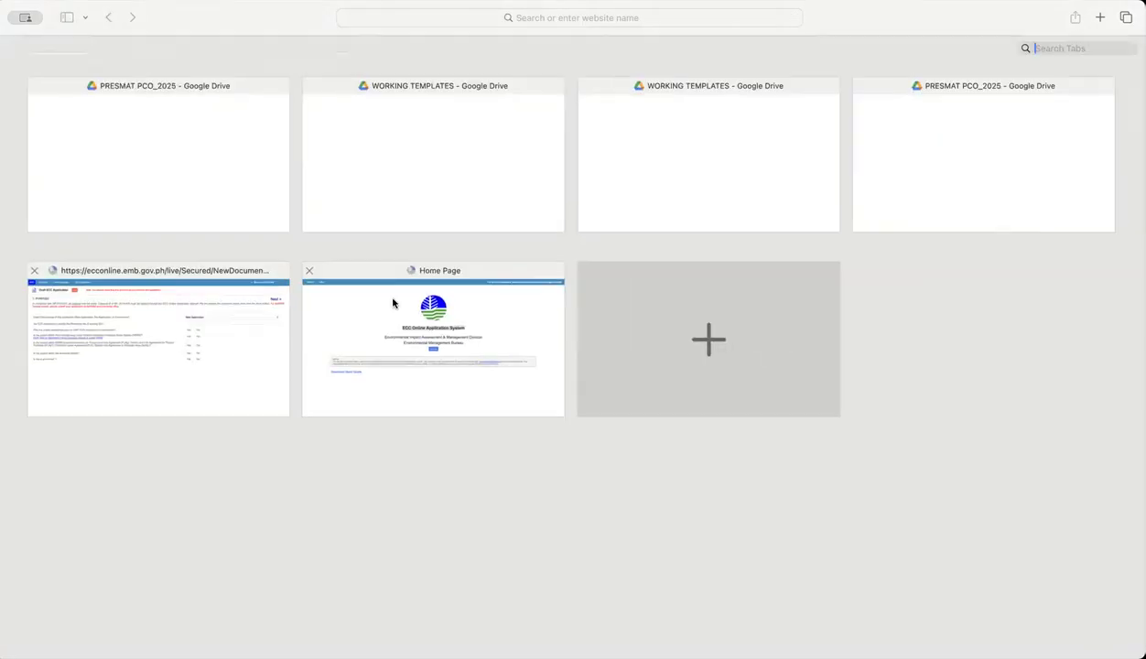
click(167, 337)
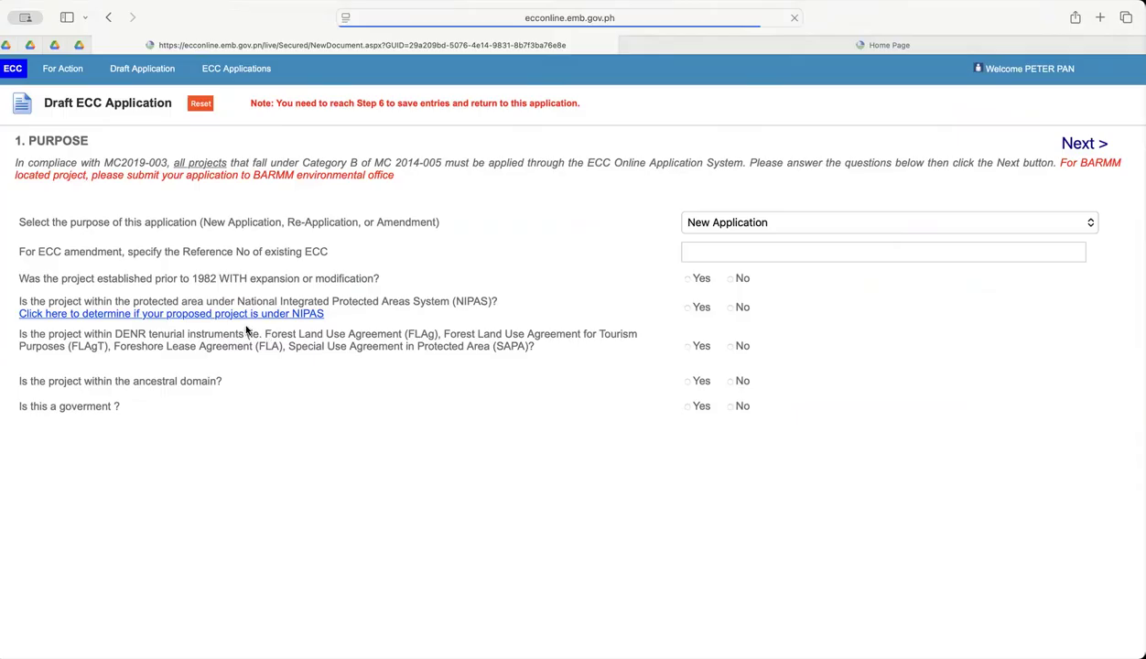
Review the Purpose questions on pre-1982 establishment, NIPAS protected area, DENR tenurial instruments, ancestral domain and government status.
scroll(90, 279, up, 5)
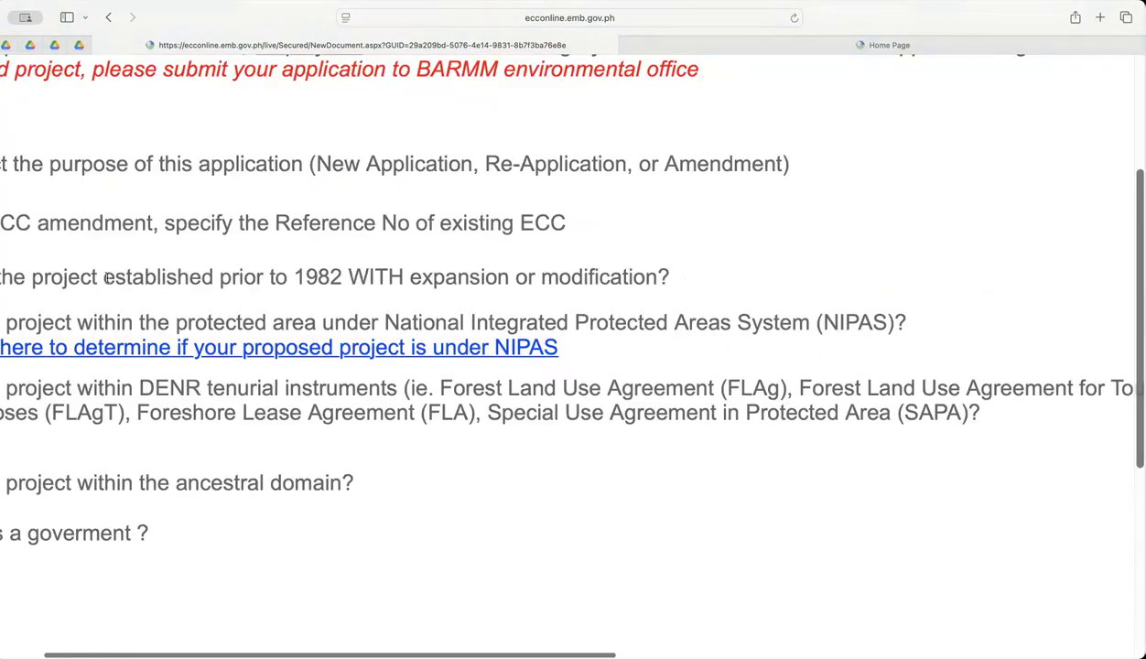
drag(50, 273, 666, 299)
drag(61, 318, 694, 340)
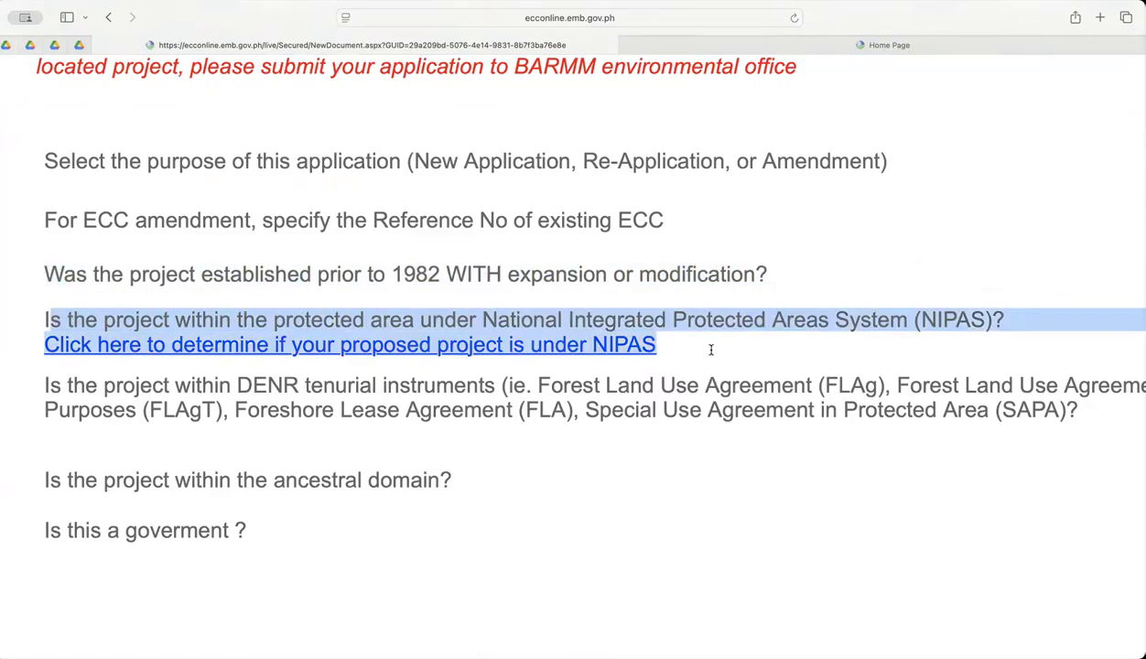
drag(43, 389, 1014, 423)
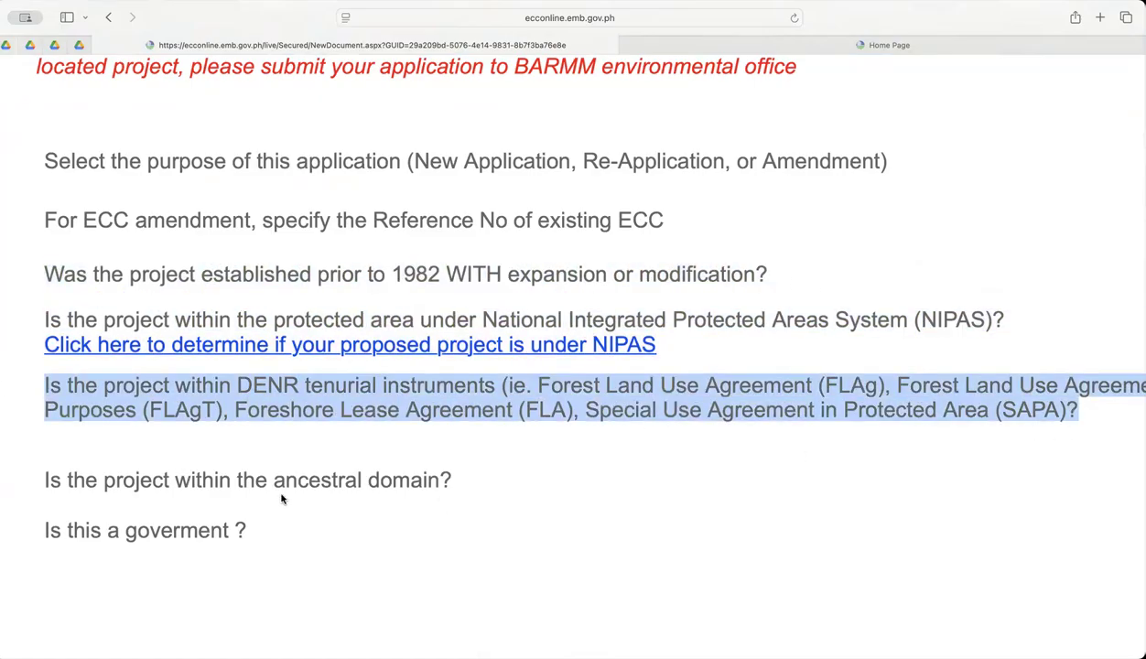
drag(41, 475, 180, 538)
drag(44, 530, 247, 532)
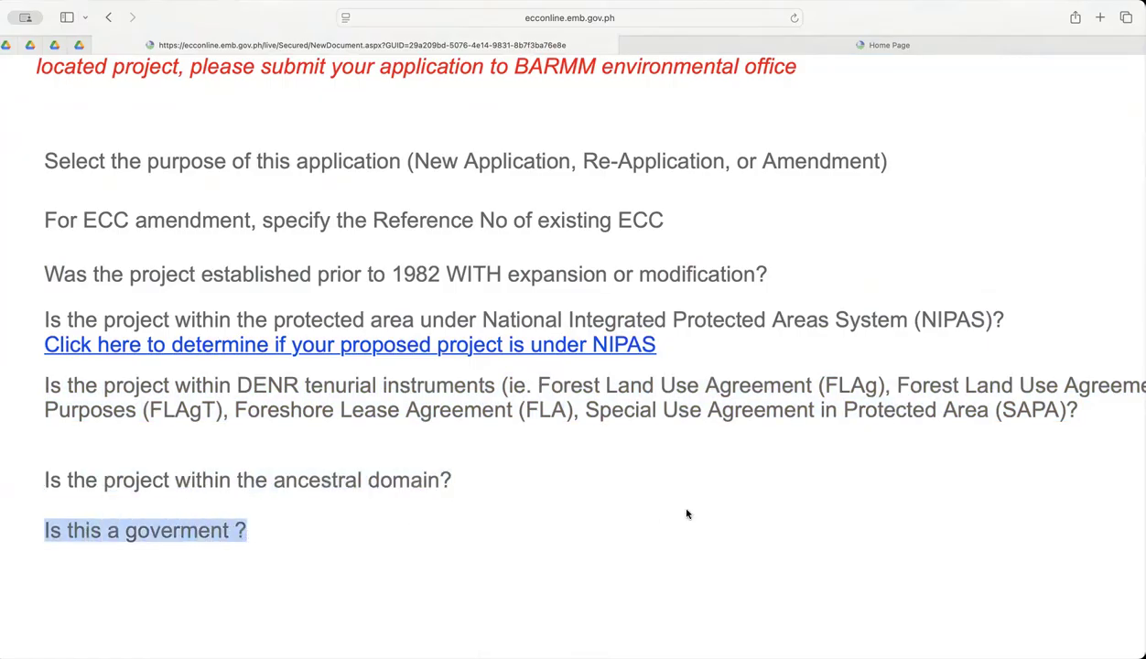
scroll(687, 514, down, 2)
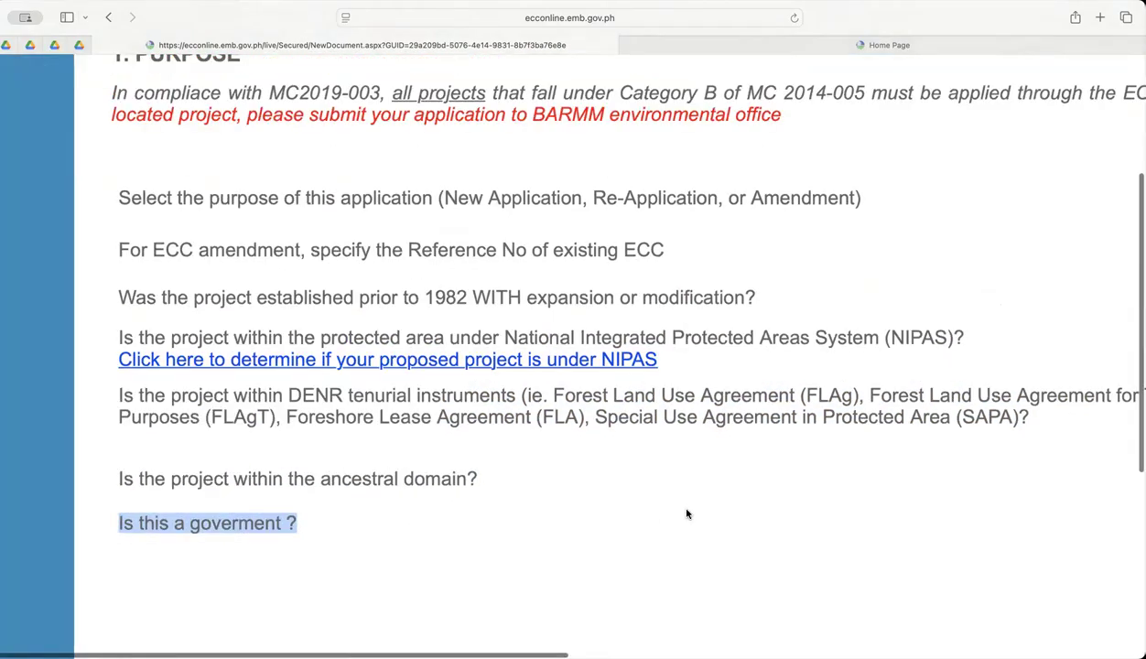
scroll(687, 514, down, 2)
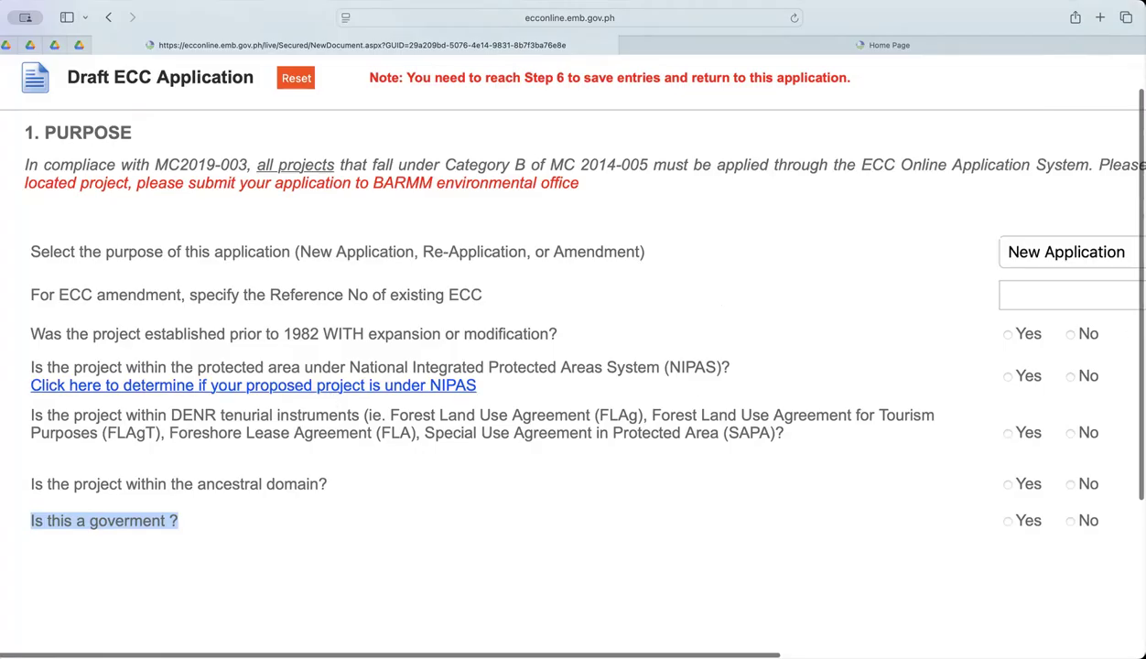
scroll(920, 380, right, 5)
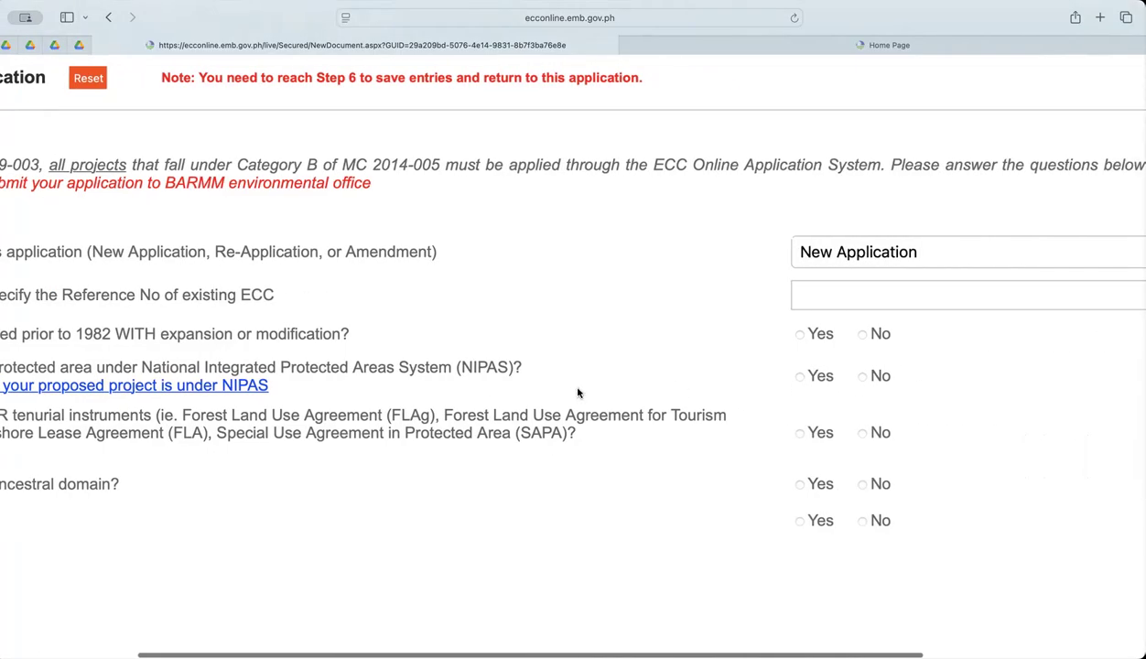
scroll(577, 394, left, 5)
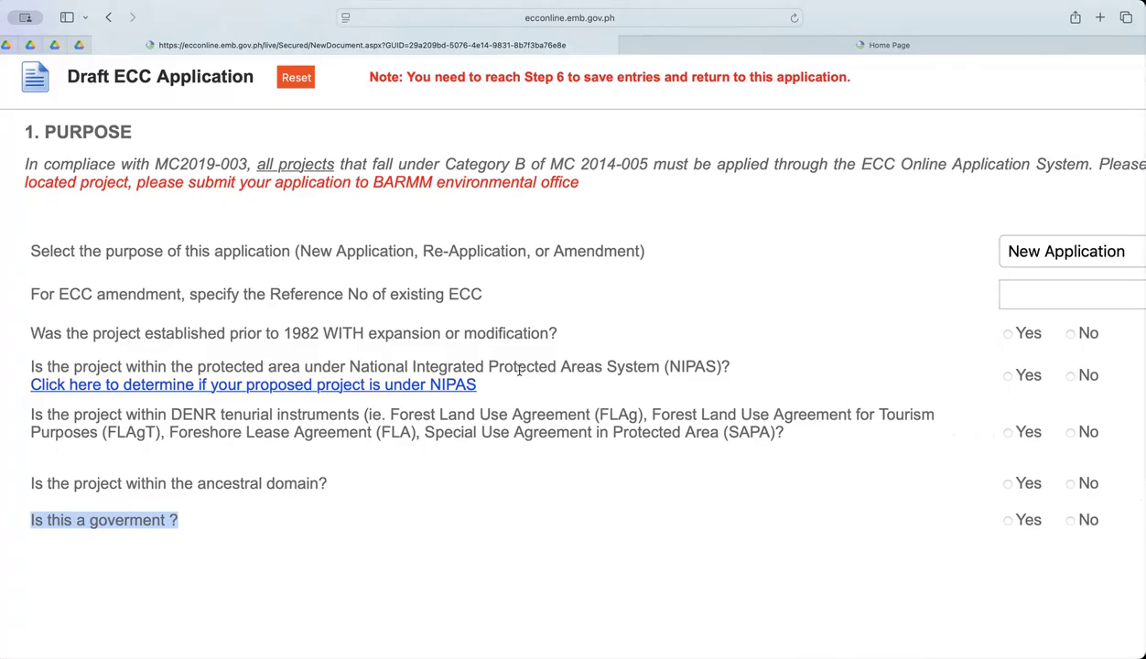
scroll(716, 345, right, 2)
scroll(696, 344, left, 2)
scroll(677, 345, down, 1)
scroll(680, 346, right, 6)
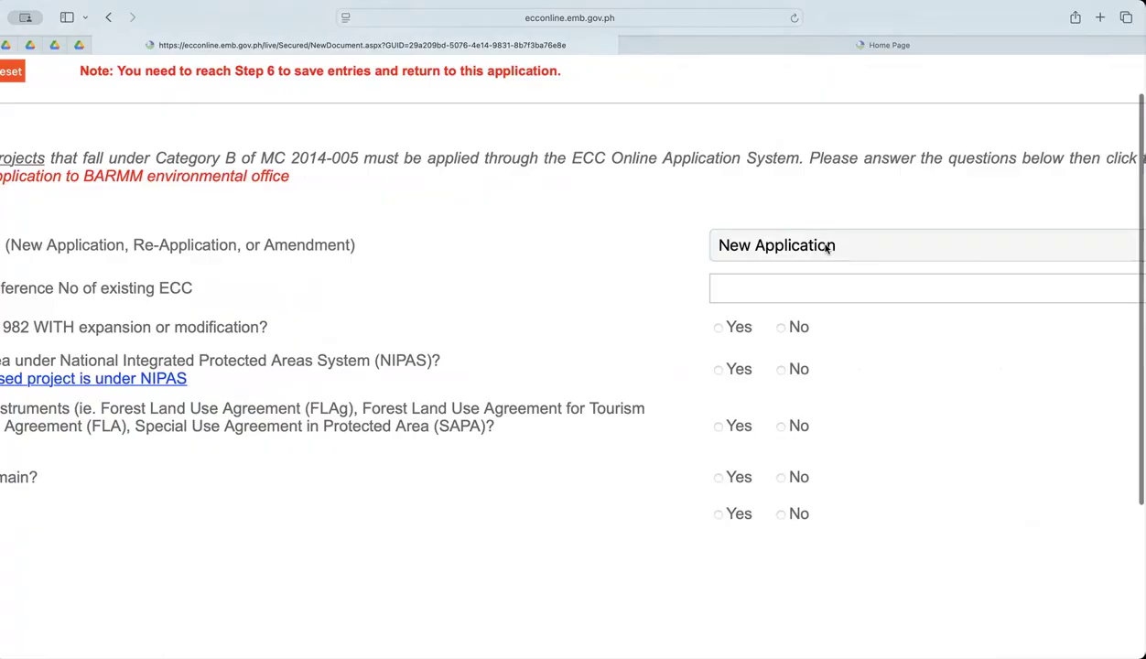
scroll(458, 338, left, 5)
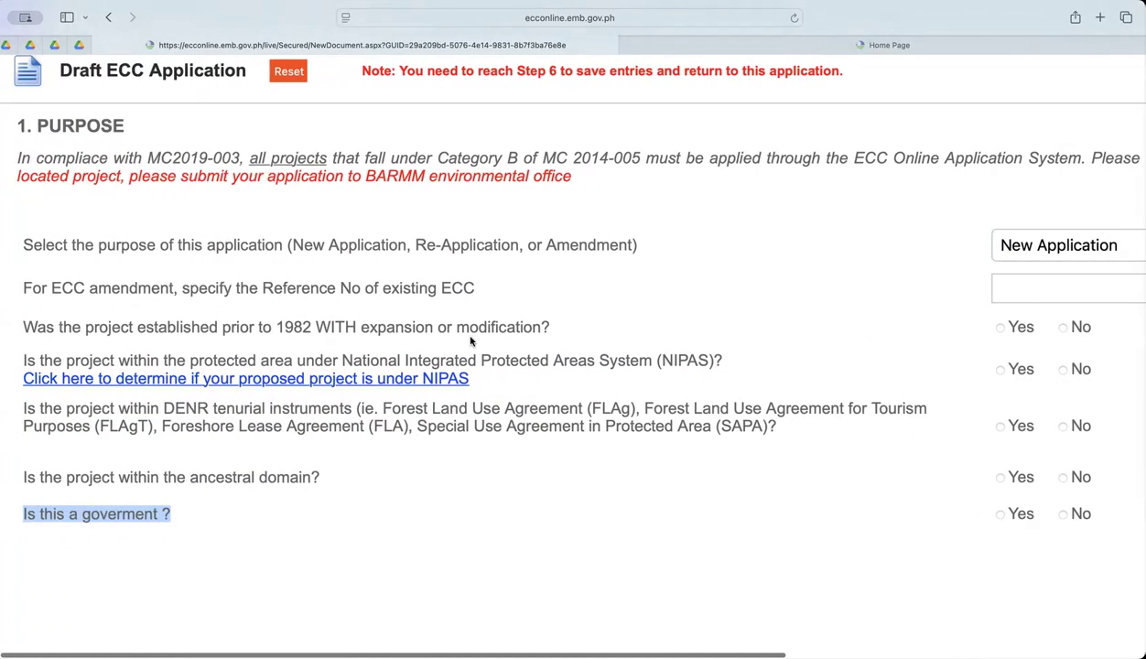
Answer No to all five project questions in the Purpose section and continue to the Project Type section.
scroll(641, 359, right, 5)
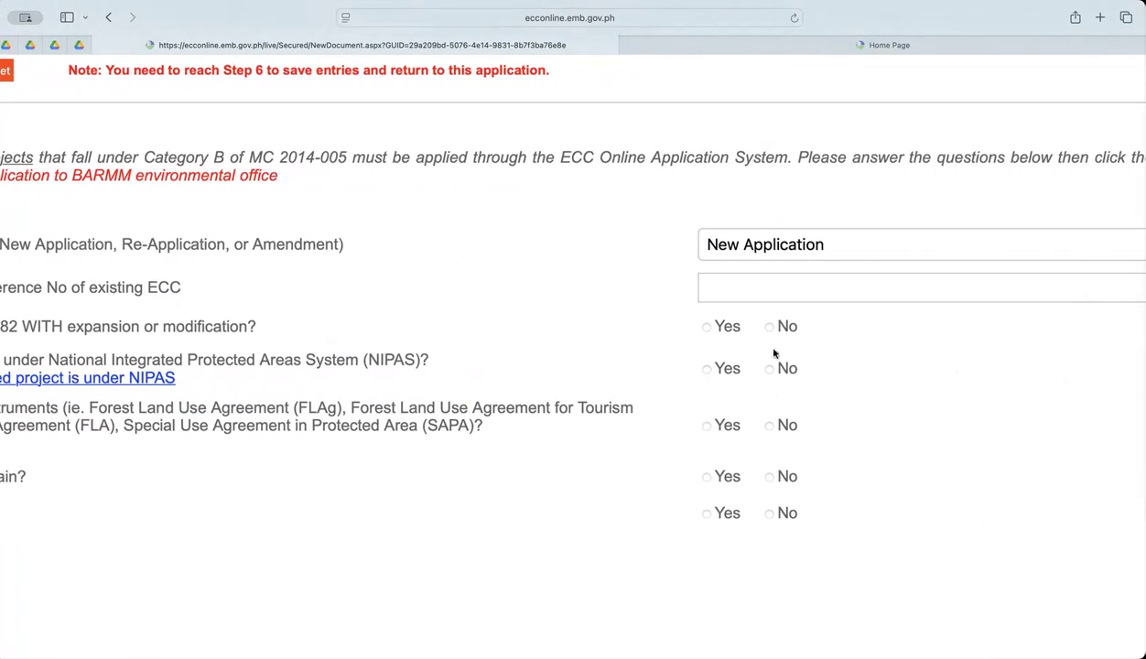
click(769, 326)
click(769, 369)
click(769, 424)
click(769, 476)
click(769, 514)
scroll(954, 455, left, 7)
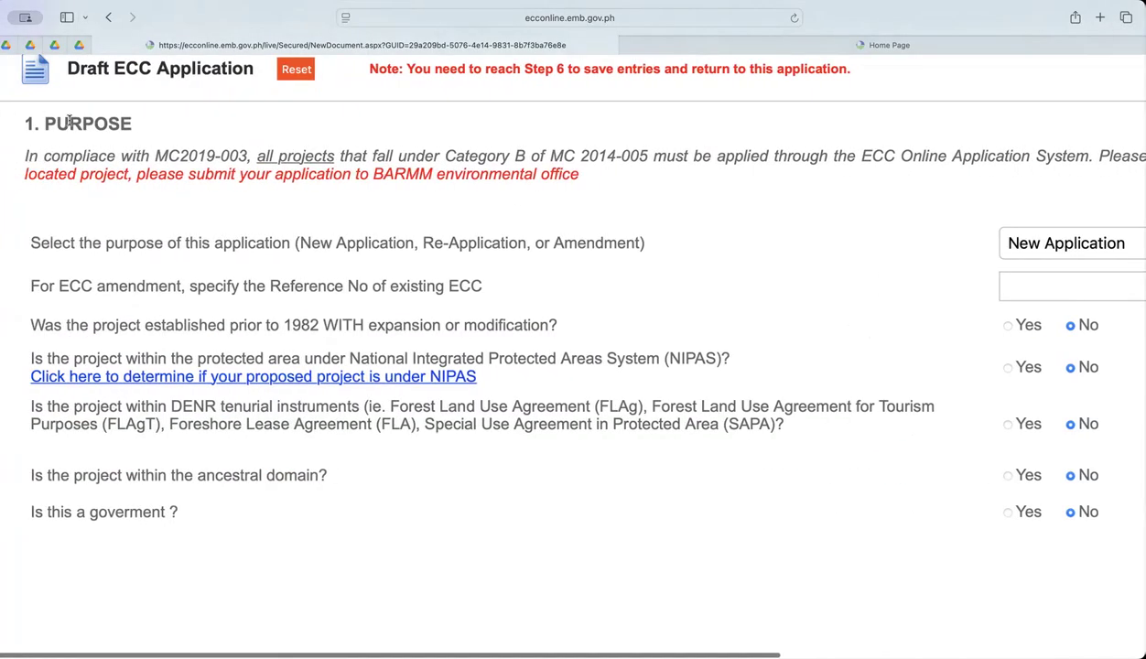
scroll(68, 117, right, 10)
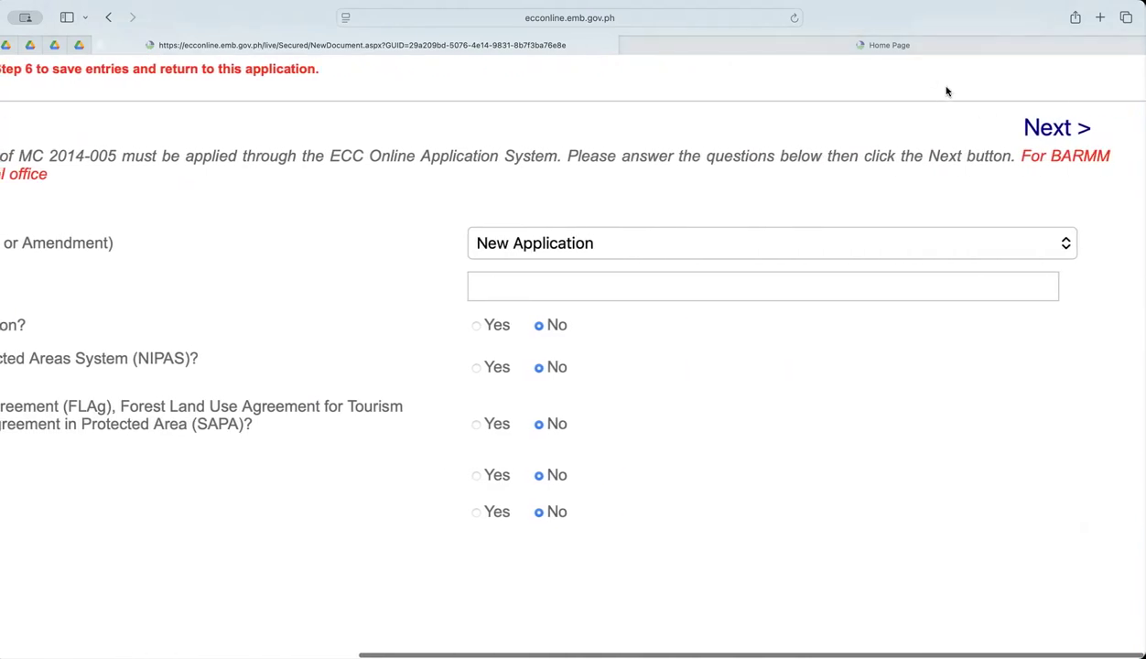
click(1034, 129)
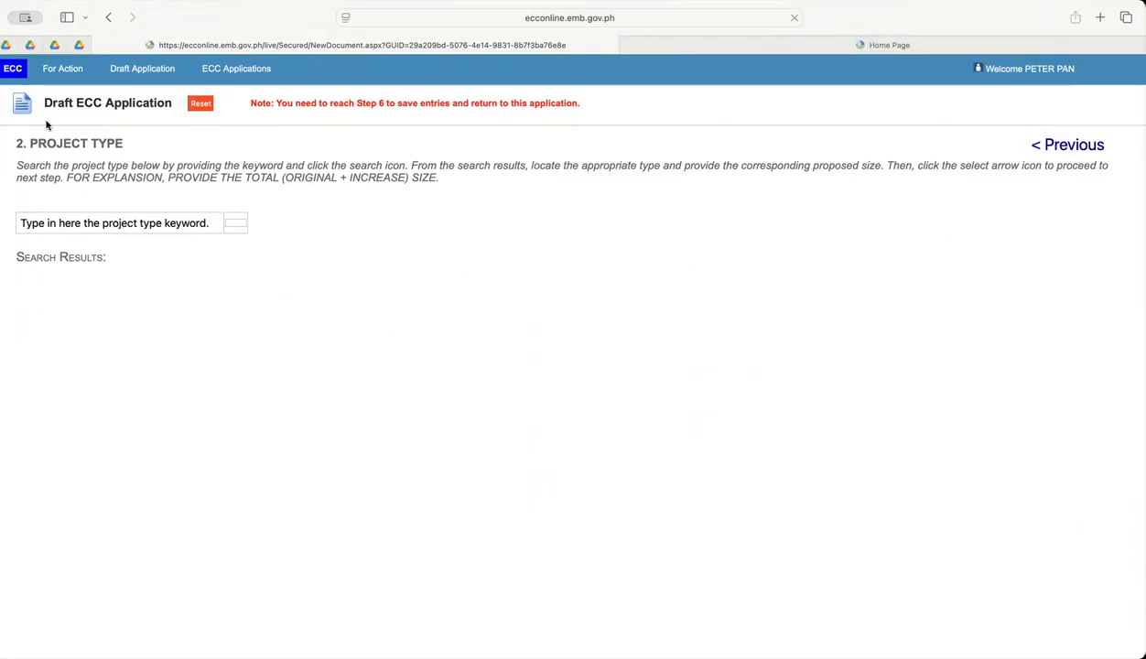
Search the project types with the keyword "hospital".
scroll(23, 137, up, 3)
scroll(60, 158, up, 5)
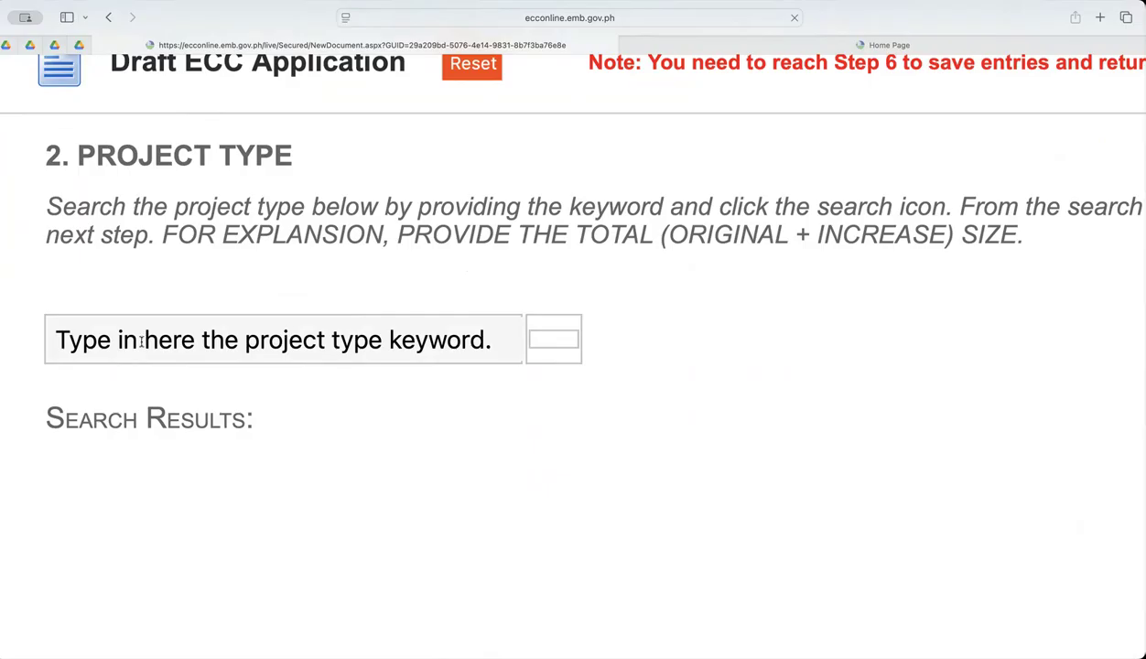
click(98, 338)
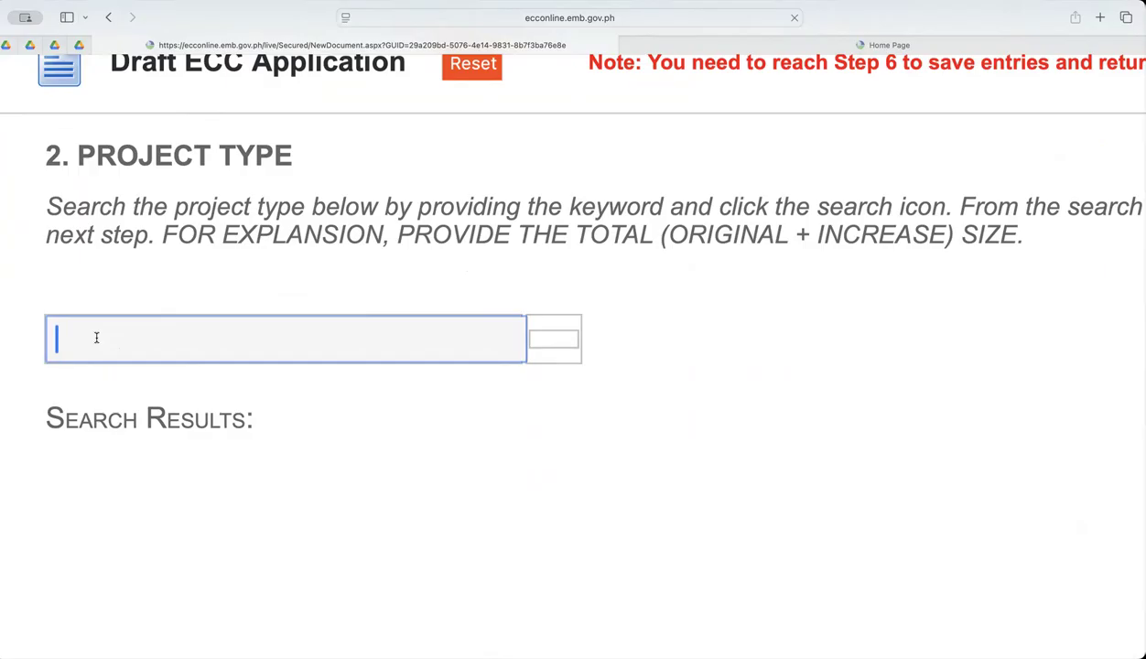
text(hospital)
scroll(521, 330, down, 5)
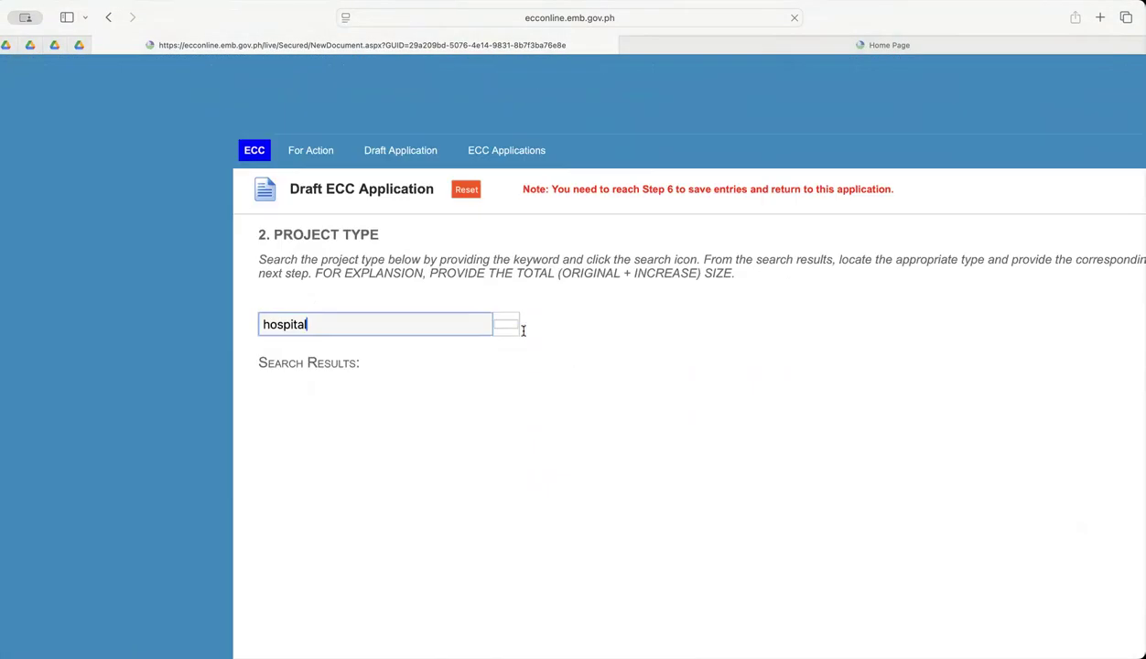
scroll(531, 330, right, 4)
scroll(559, 326, left, 4)
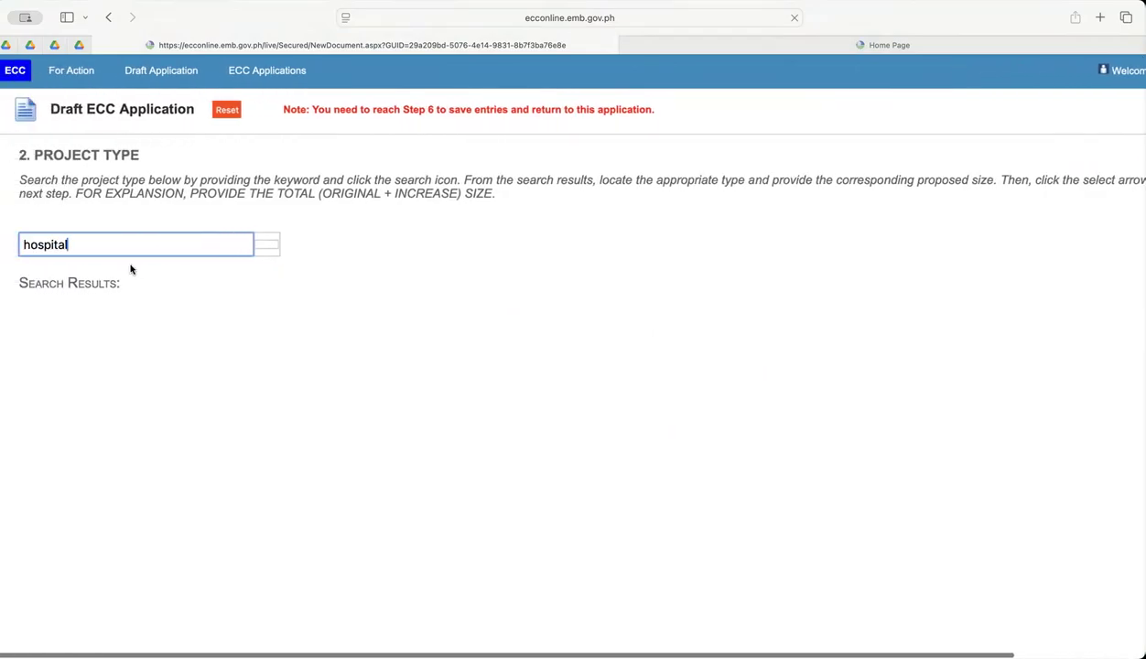
click(264, 247)
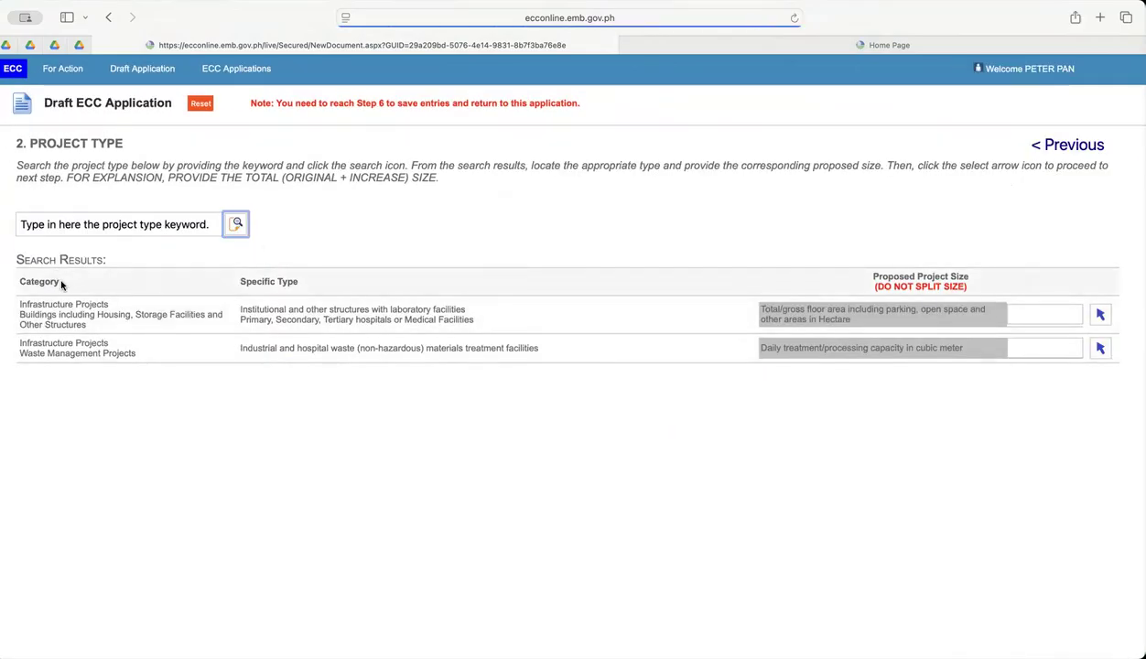
Examine the specific types in the hospital search results and the floor-area unit required for the proposed size of hospitals or medical facilities.
scroll(66, 281, up, 5)
scroll(72, 285, right, 5)
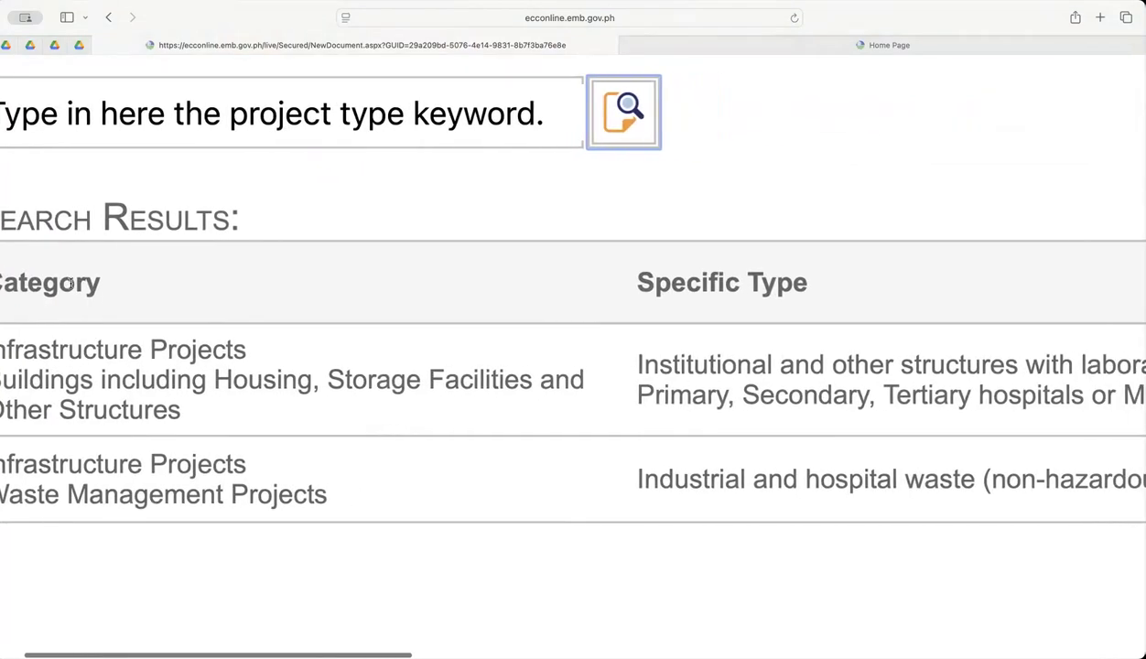
scroll(72, 286, right, 3)
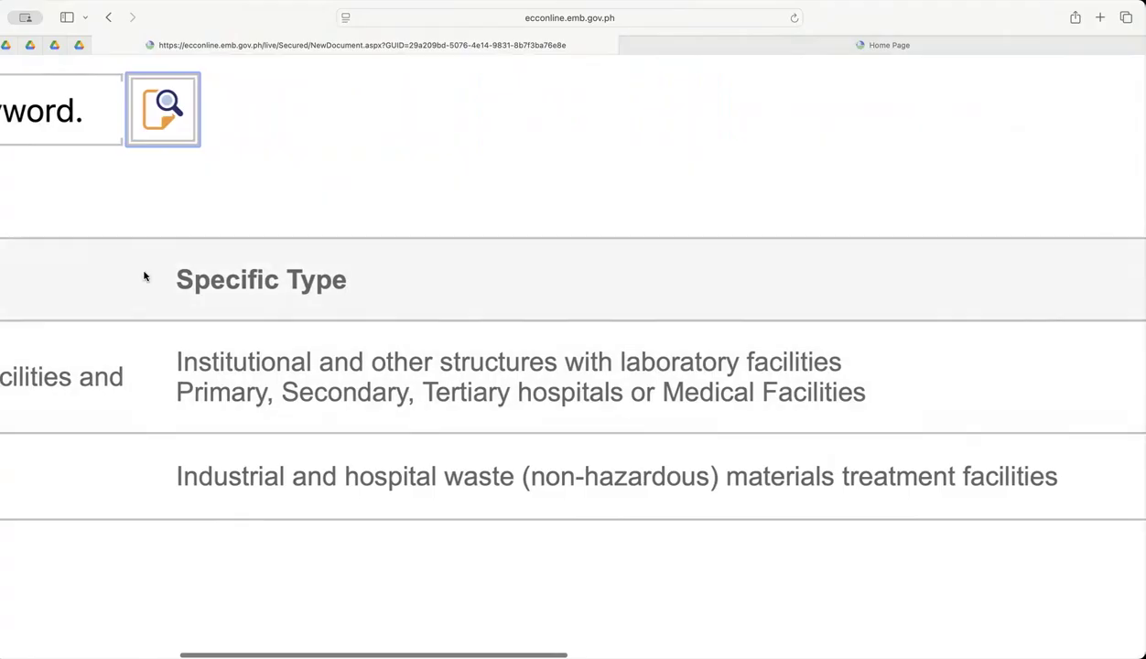
drag(177, 360, 840, 337)
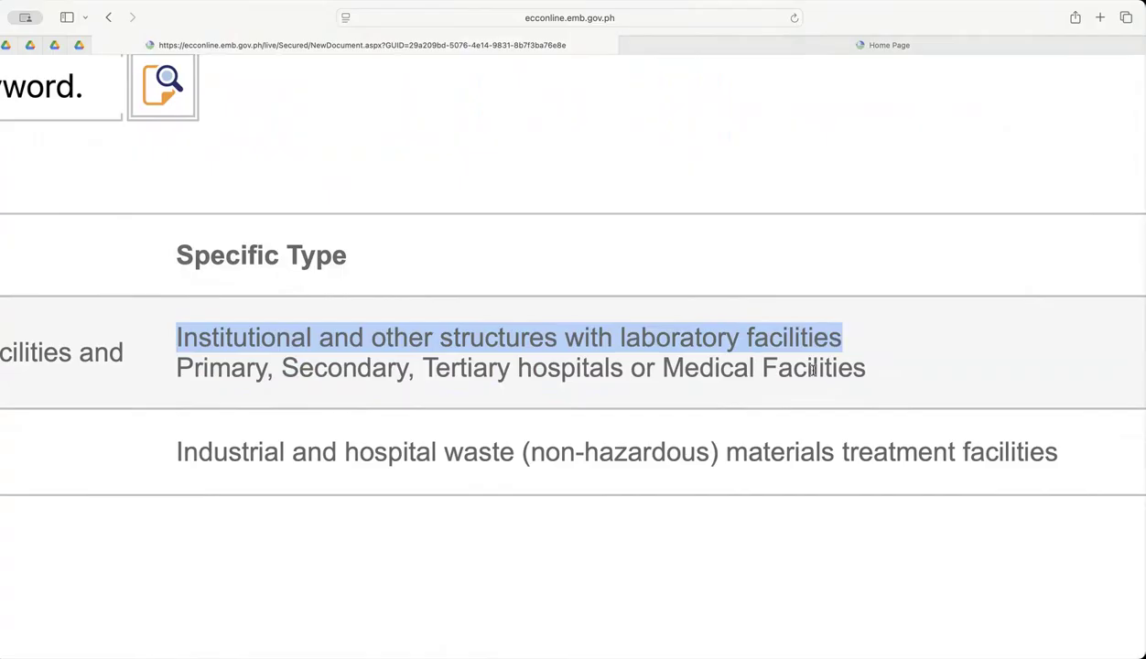
scroll(810, 374, down, 5)
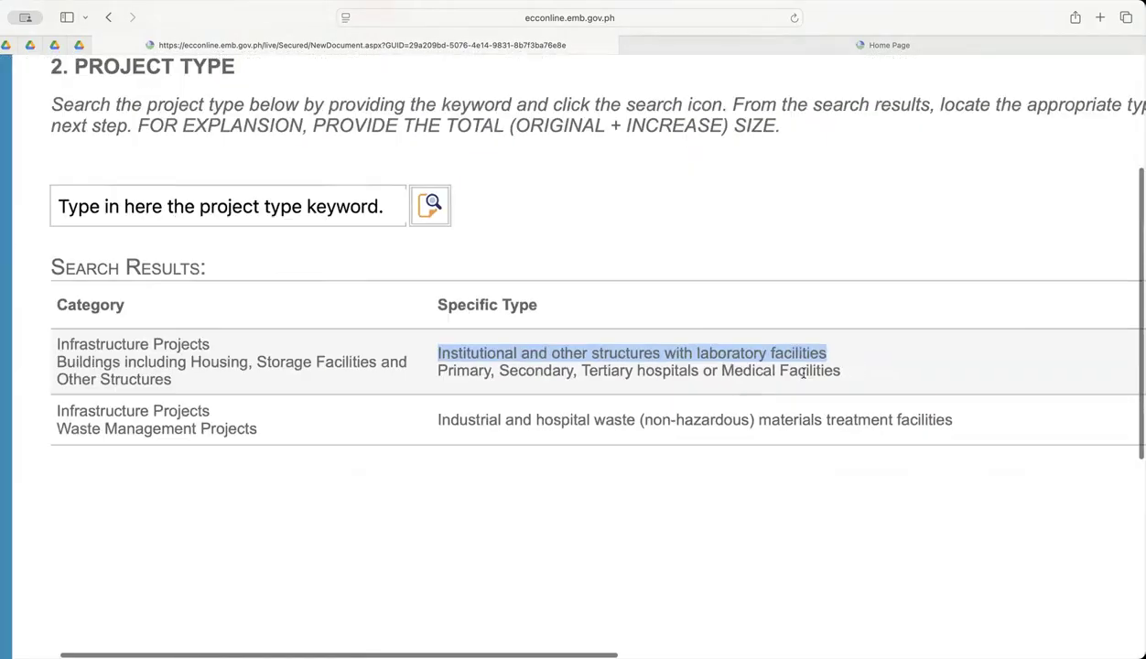
scroll(768, 372, down, 2)
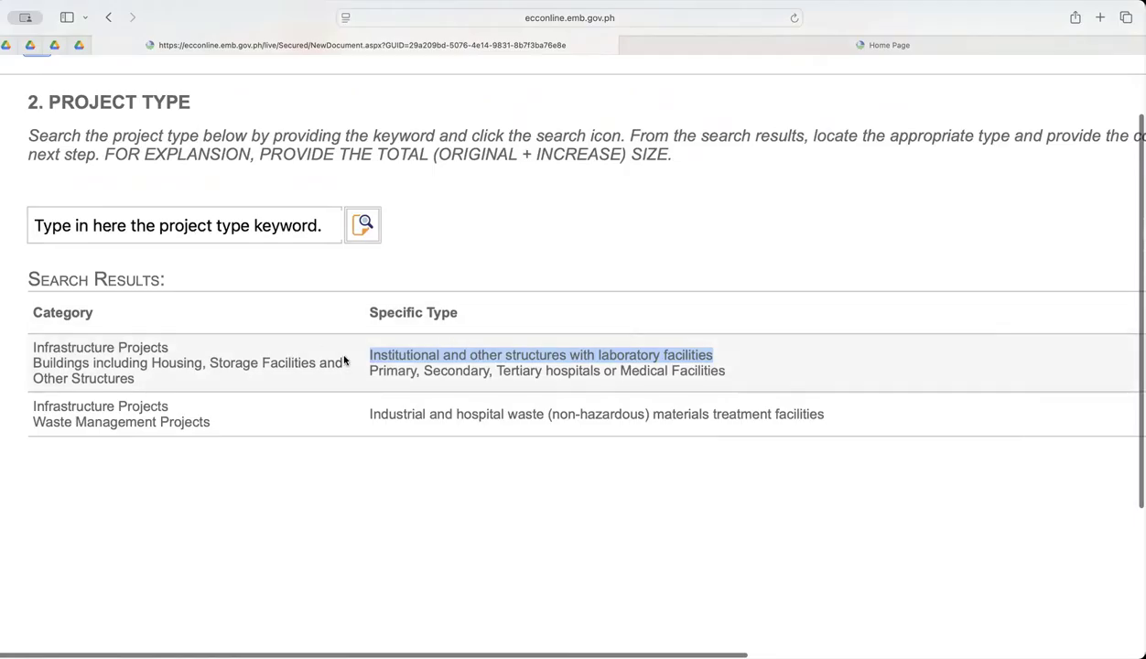
scroll(716, 358, right, 7)
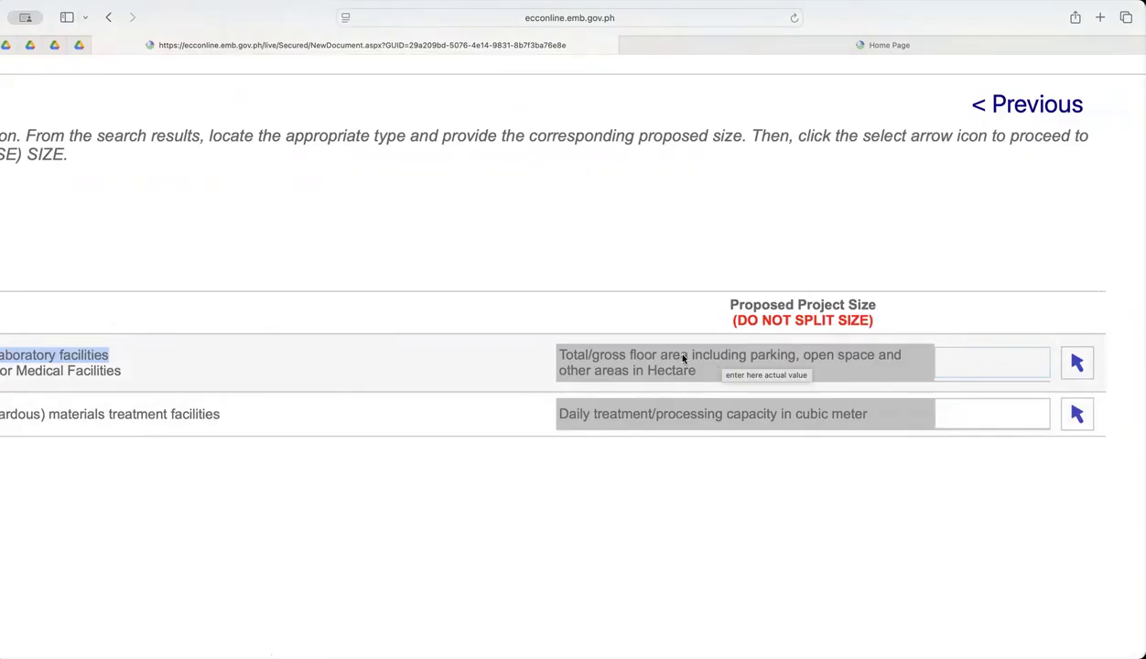
ctrl+scroll(683, 359, up, 5)
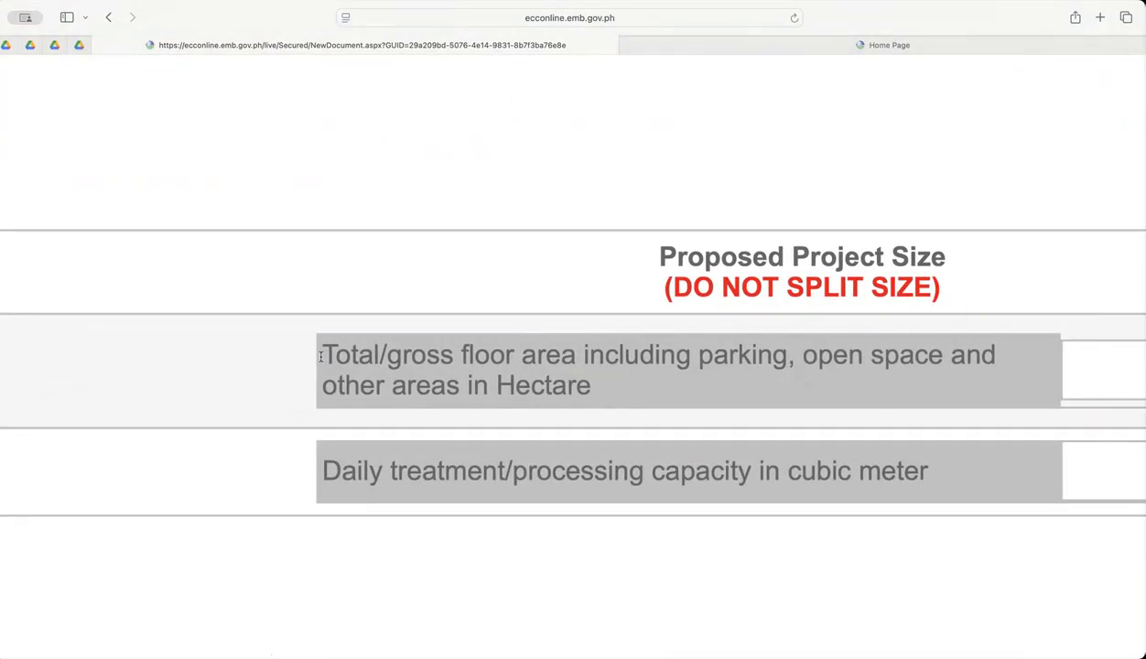
drag(580, 359, 604, 383)
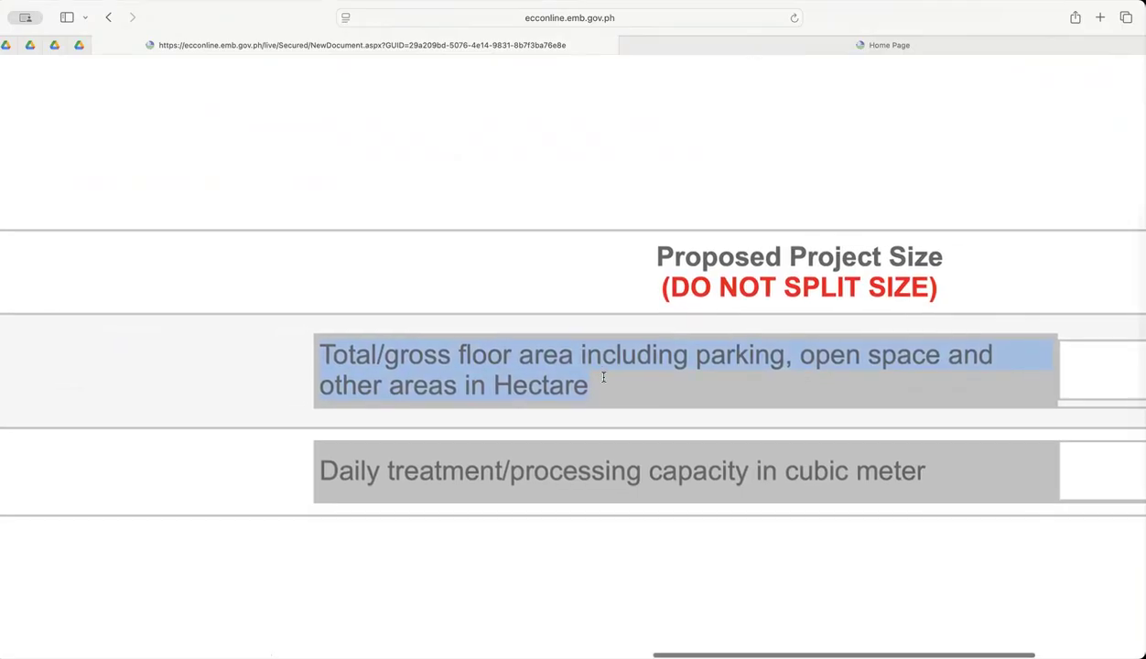
scroll(600, 383, up, 1)
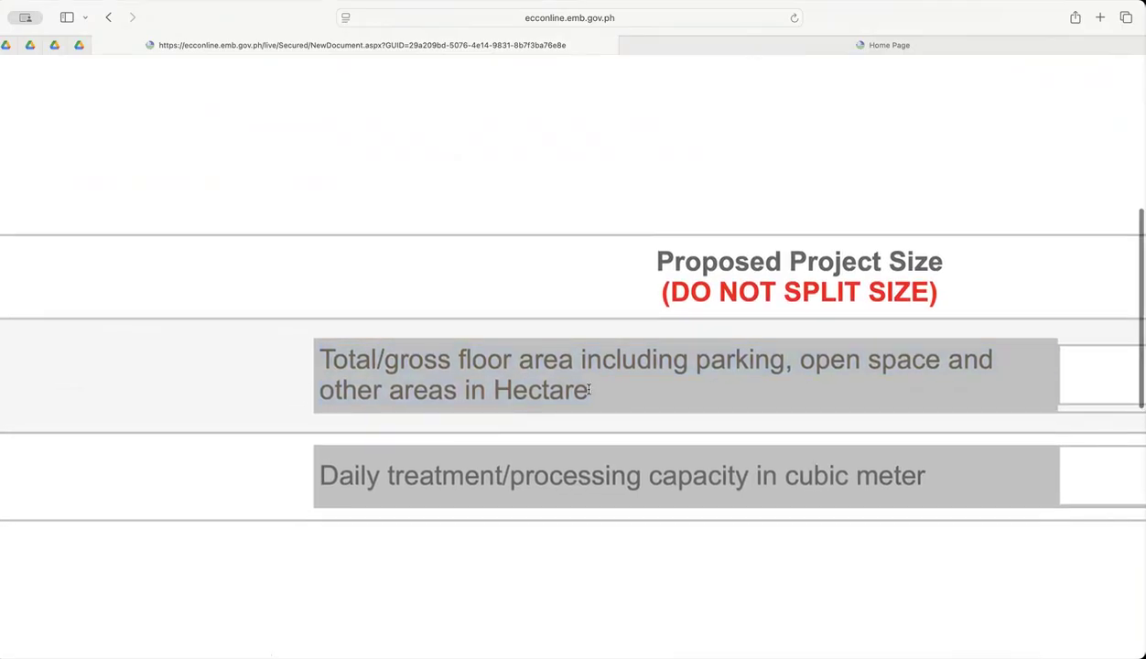
drag(558, 390, 471, 390)
scroll(711, 386, right, 5)
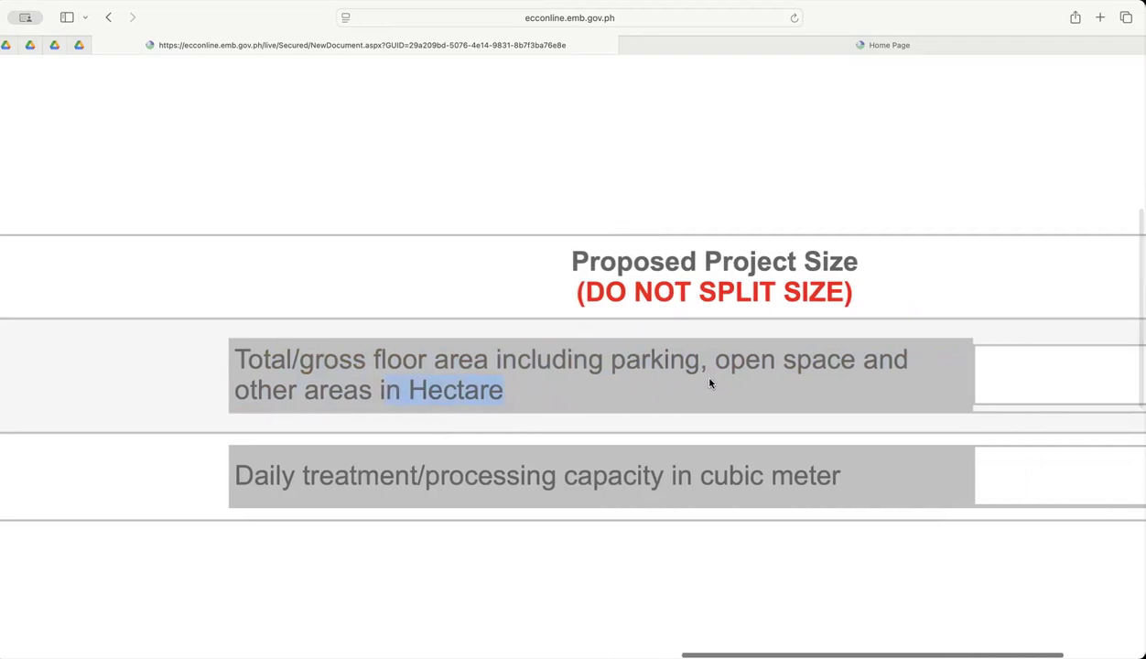
Set the proposed size of the hospitals or medical facilities type to 2 hectares and select it as the project type.
click(852, 370)
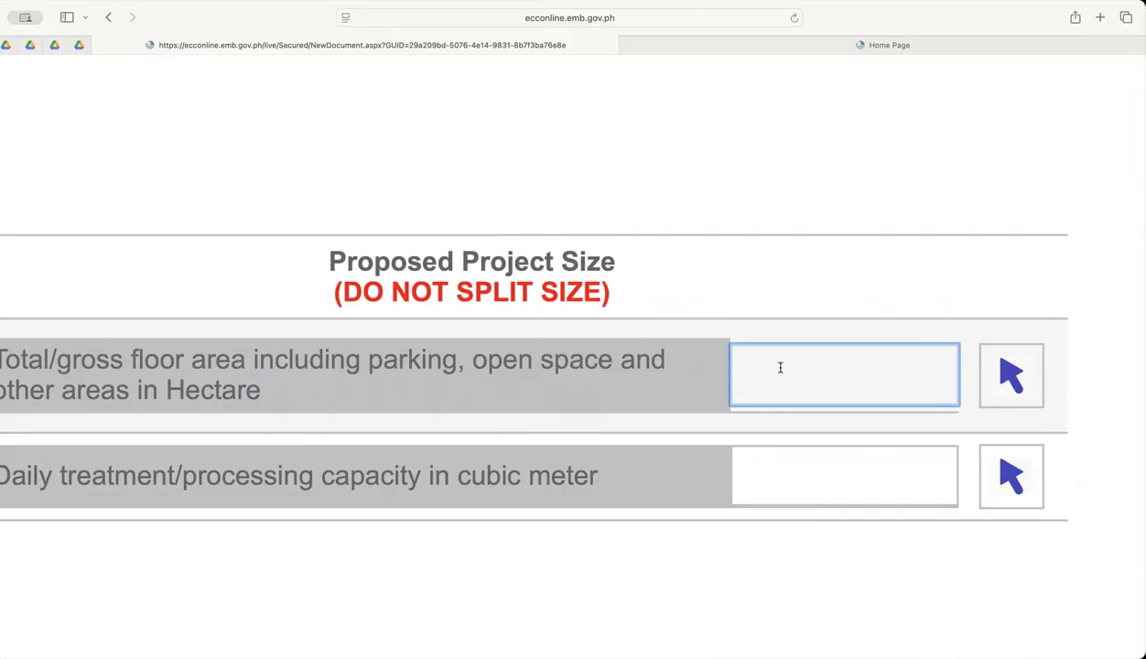
text(2)
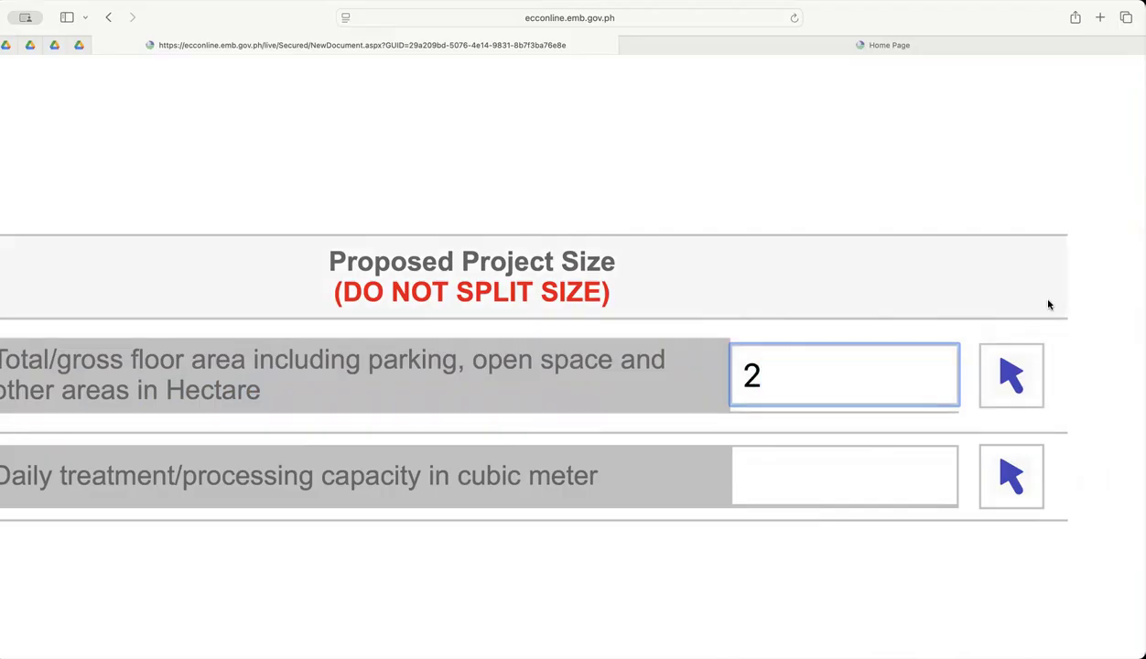
scroll(495, 385, left, 3)
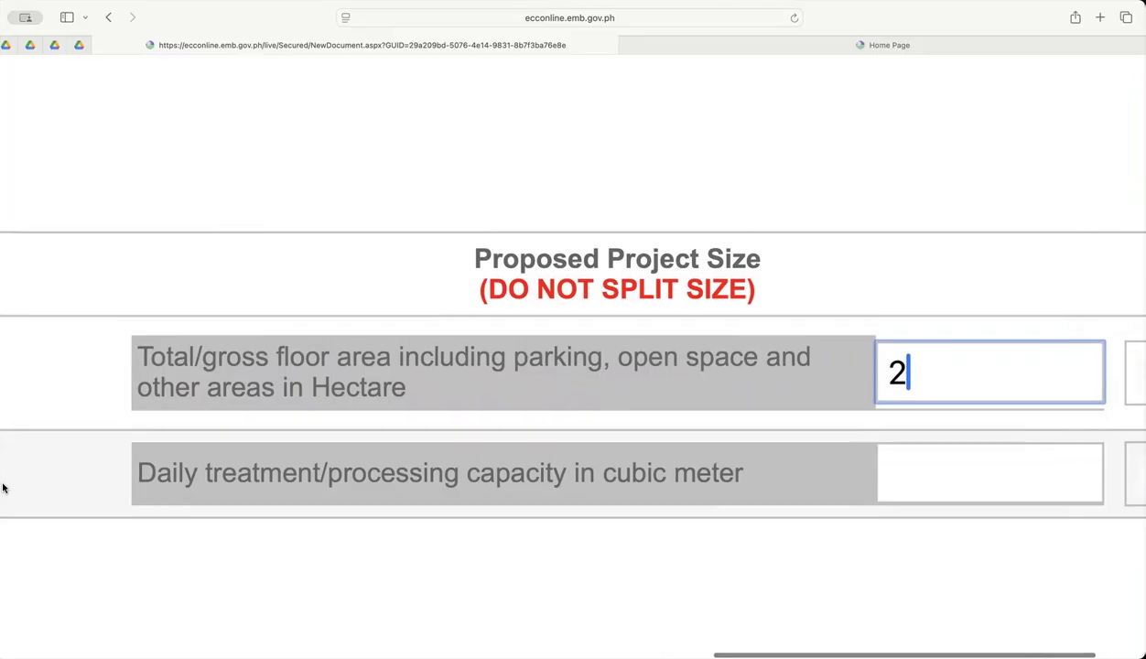
scroll(173, 397, down, 5)
scroll(697, 420, right, 2)
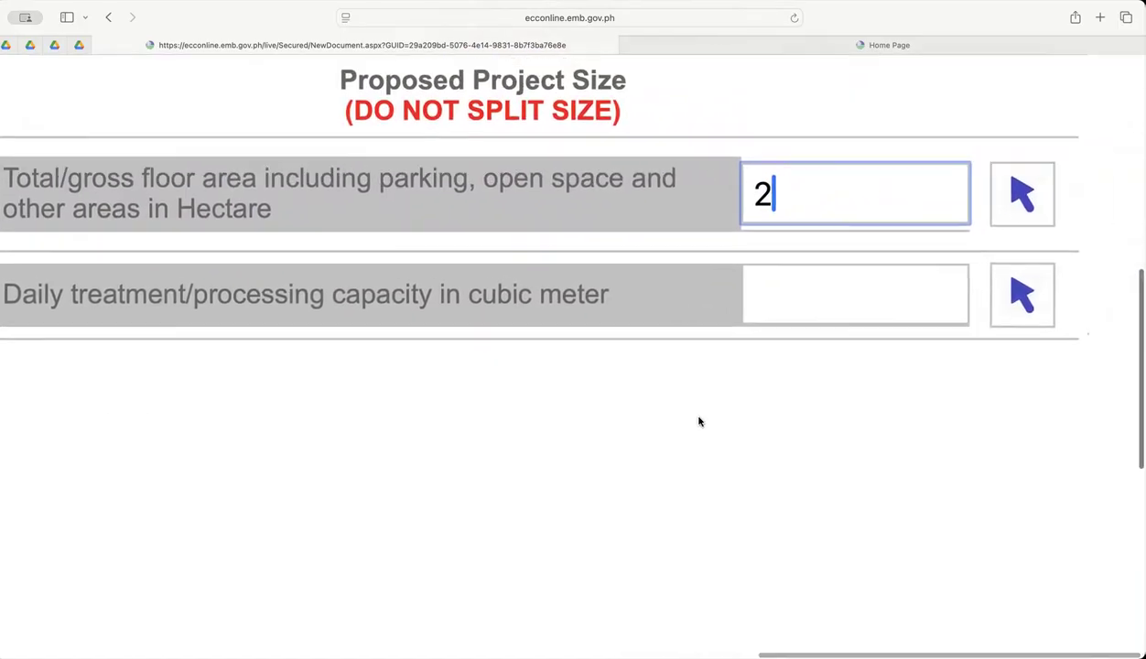
scroll(723, 366, up, 2)
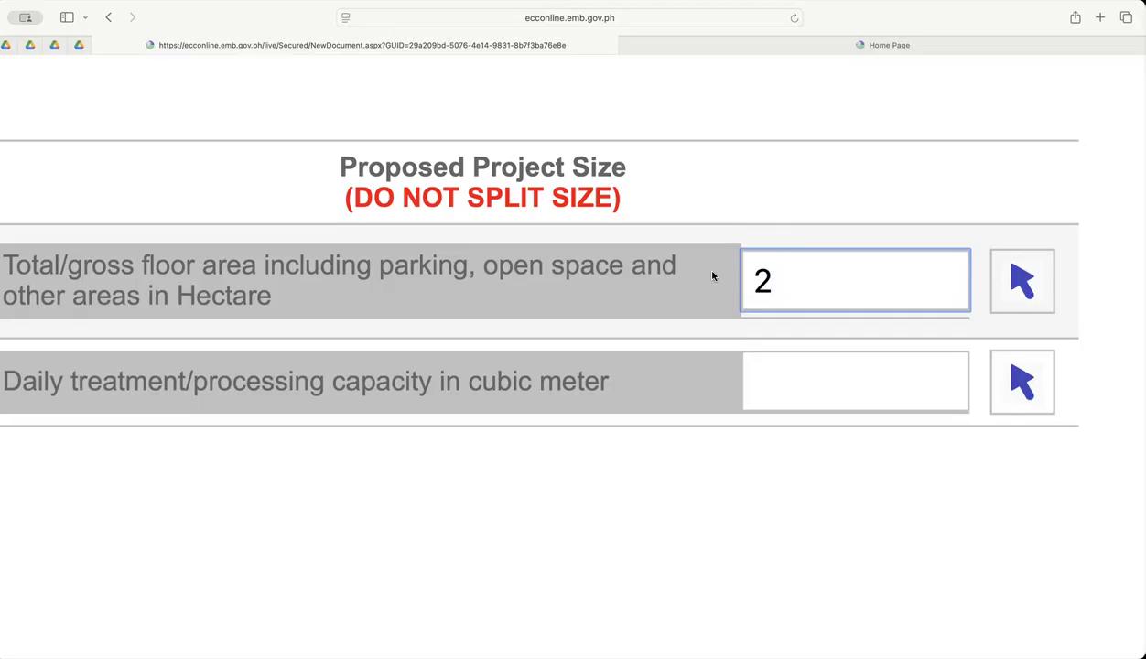
drag(793, 262, 744, 274)
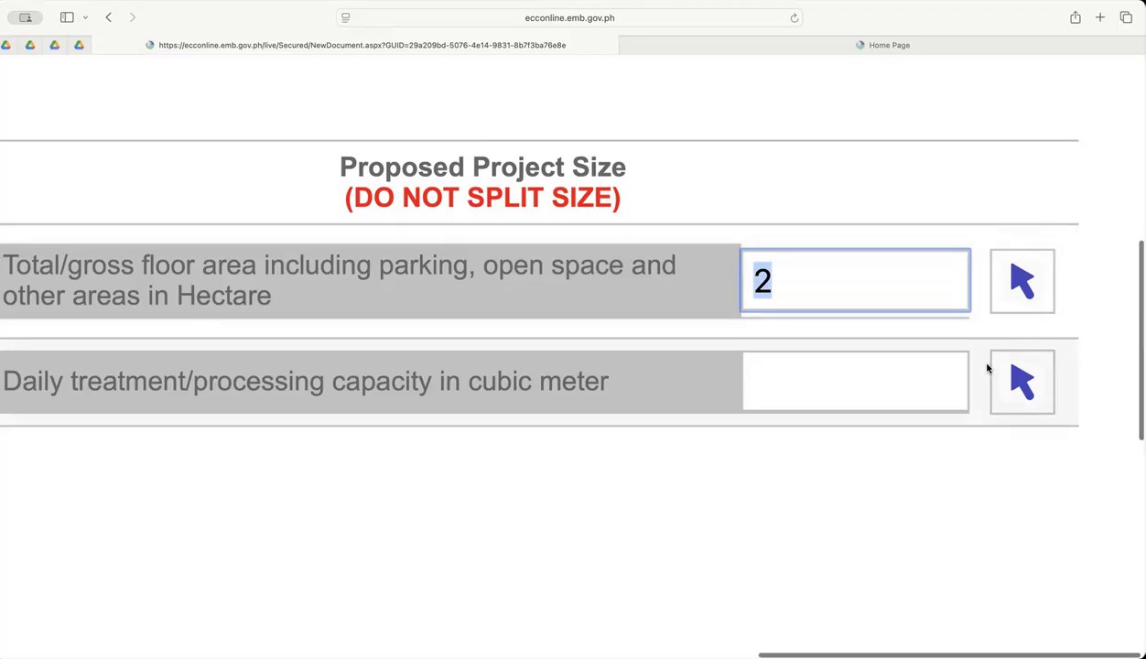
scroll(992, 369, down, 3)
click(1049, 305)
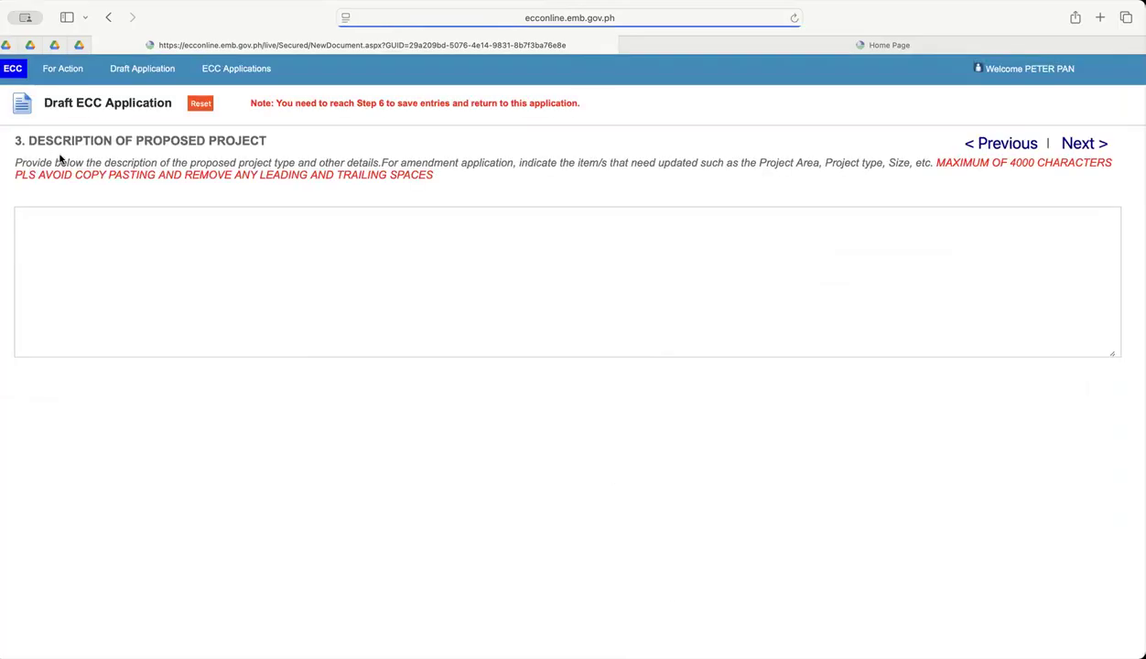
Begin the description of the proposed project with the text "The A".
scroll(60, 158, up, 5)
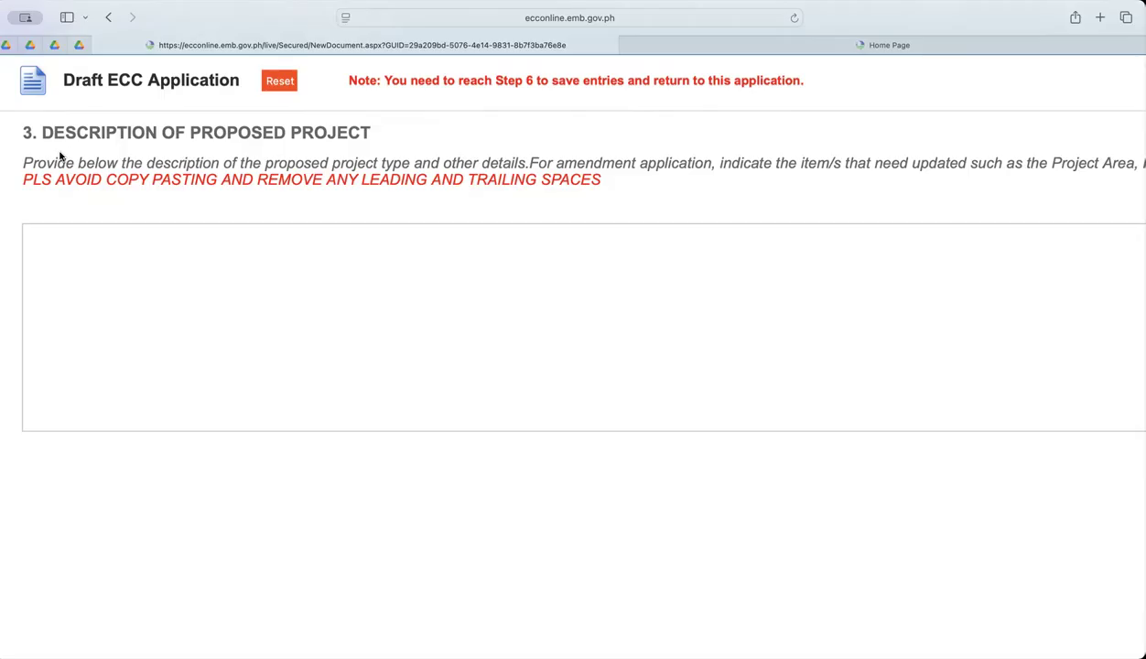
scroll(314, 265, down, 1)
scroll(315, 270, up, 1)
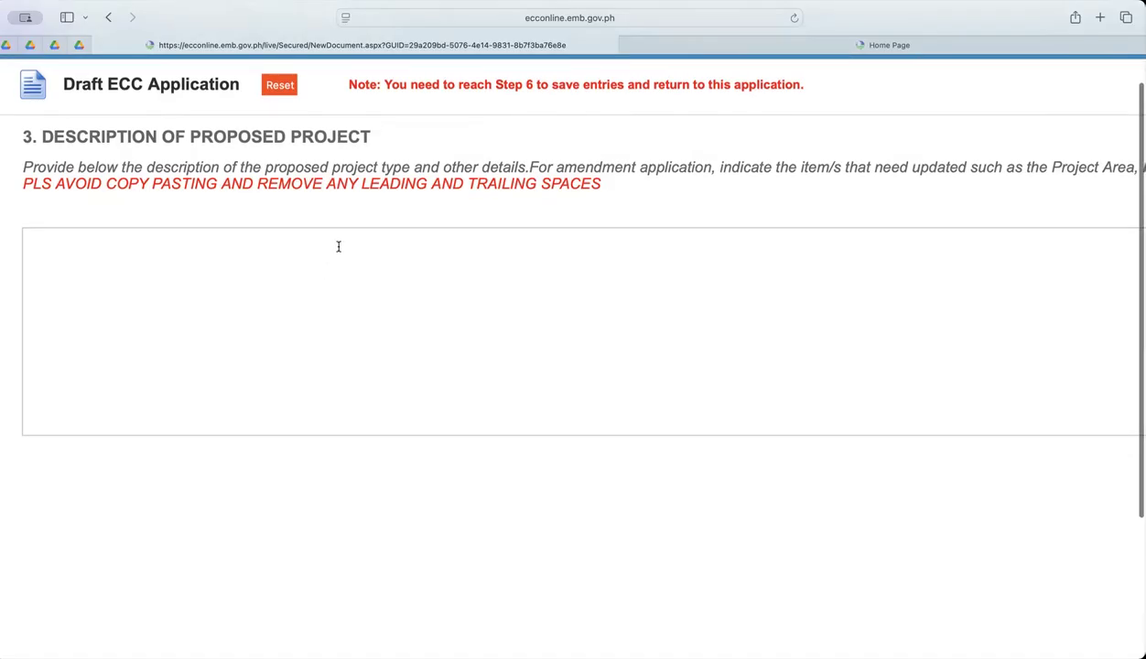
scroll(349, 251, down, 1)
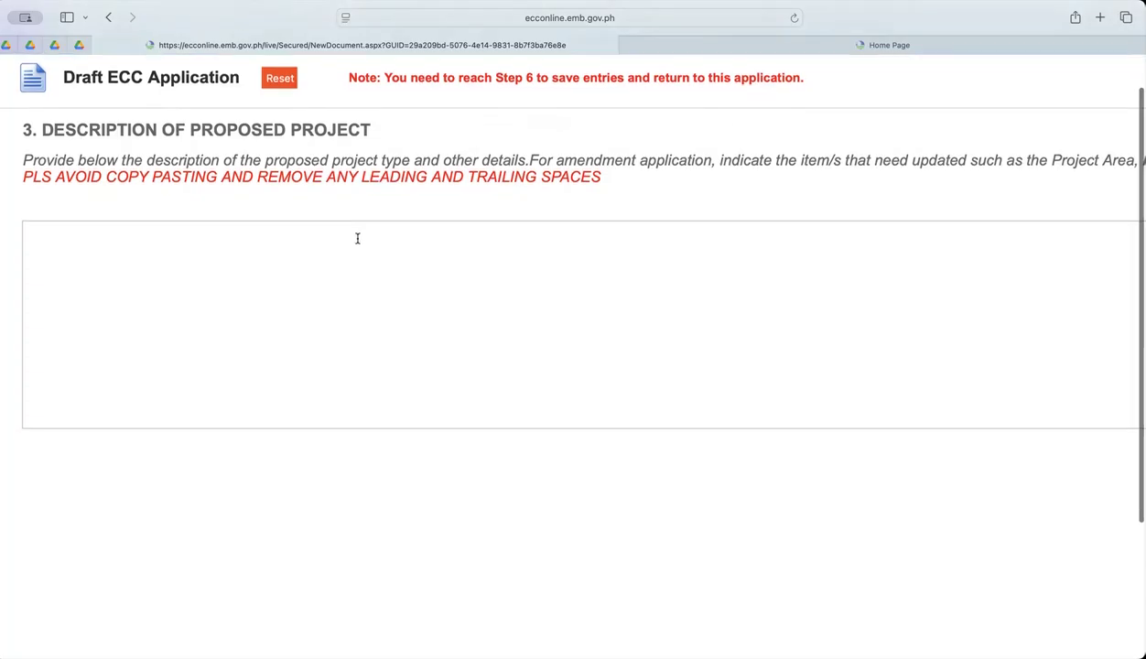
click(245, 271)
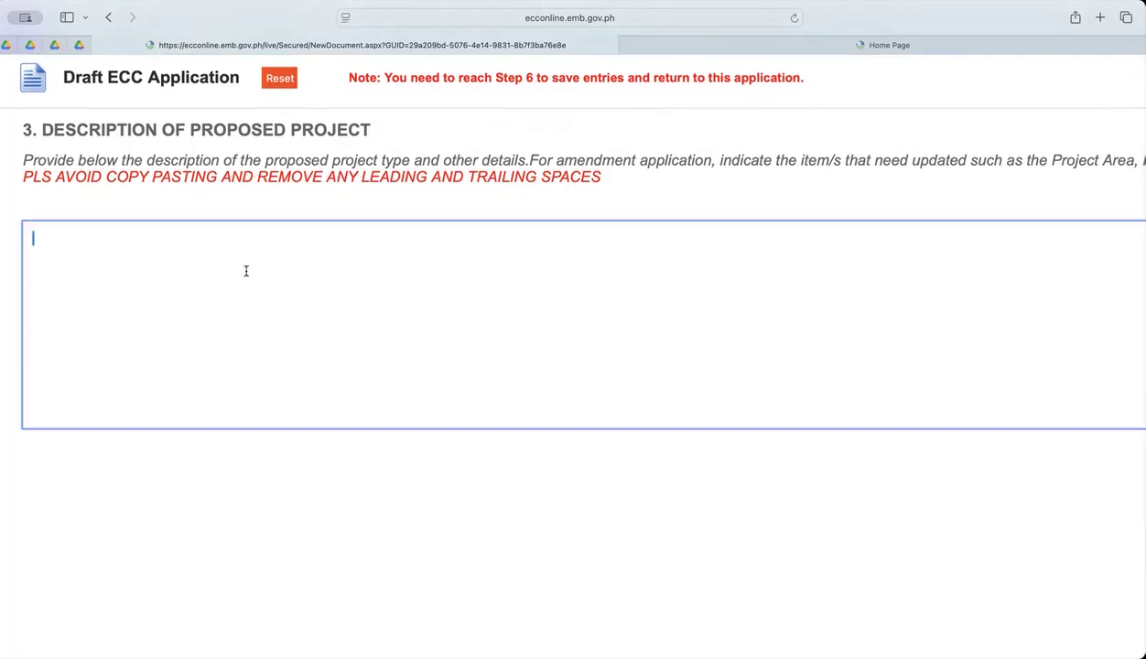
text(The A)
scroll(46, 199, up, 5)
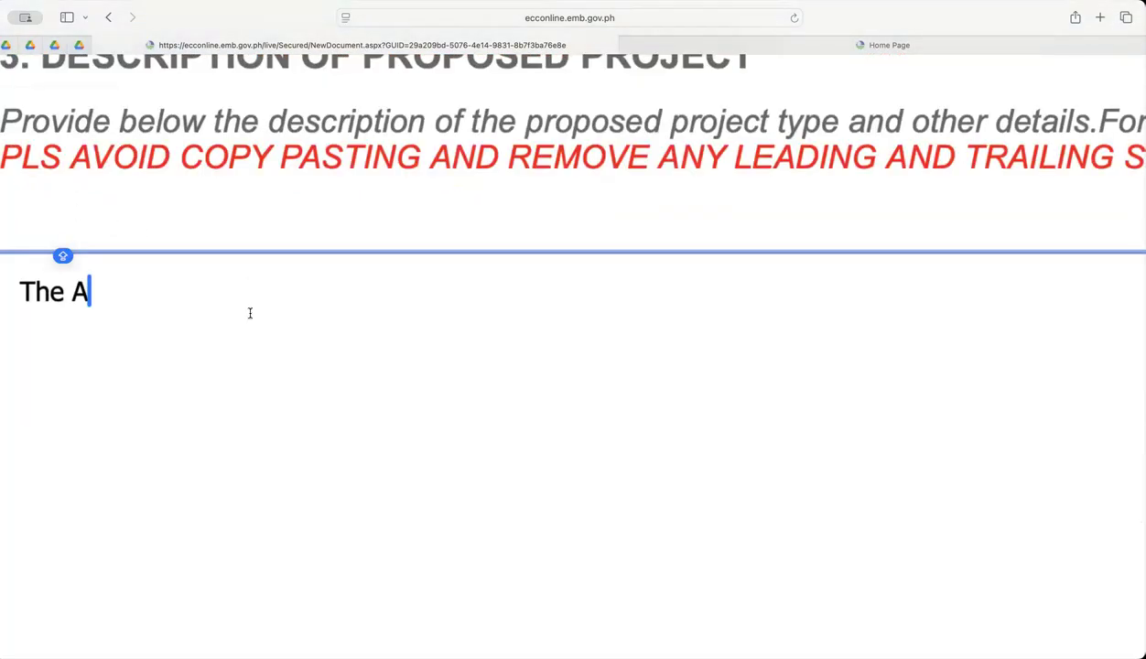
scroll(143, 239, left, 1)
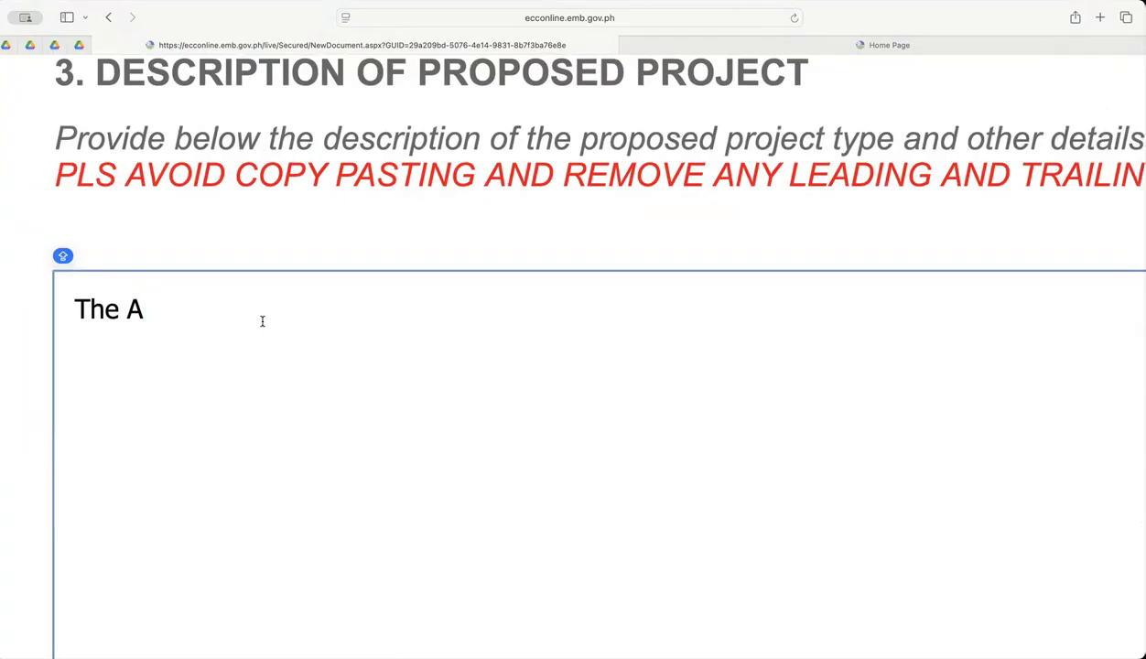
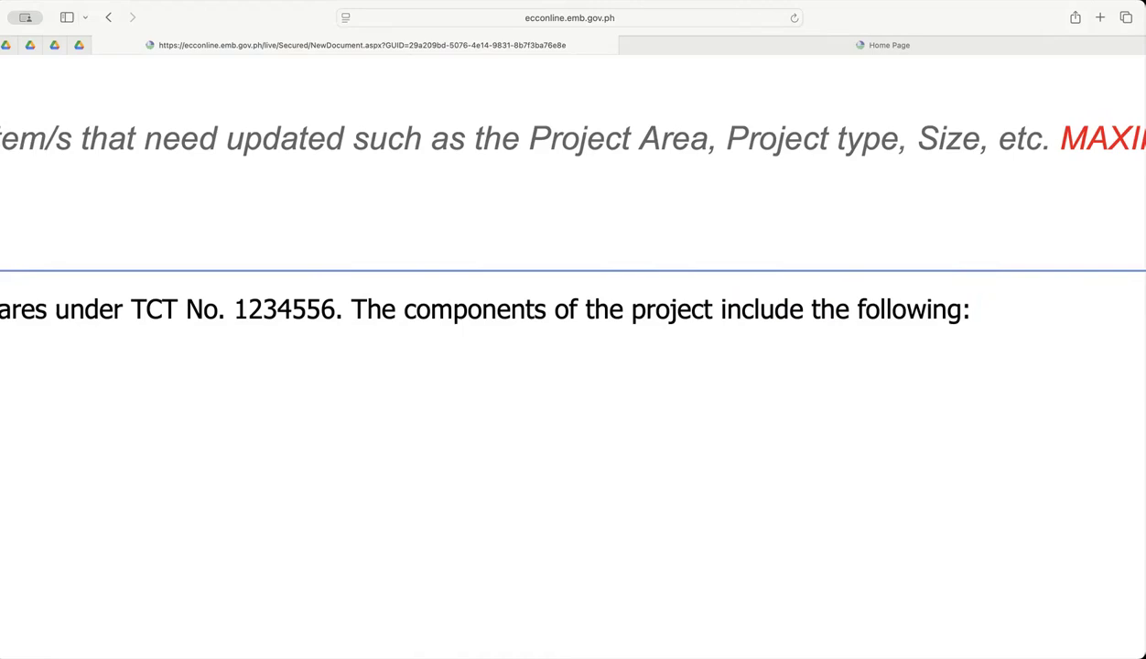
Start the list of project components in the description with "5-storey Building, Parking Areas".
text(5-storey )
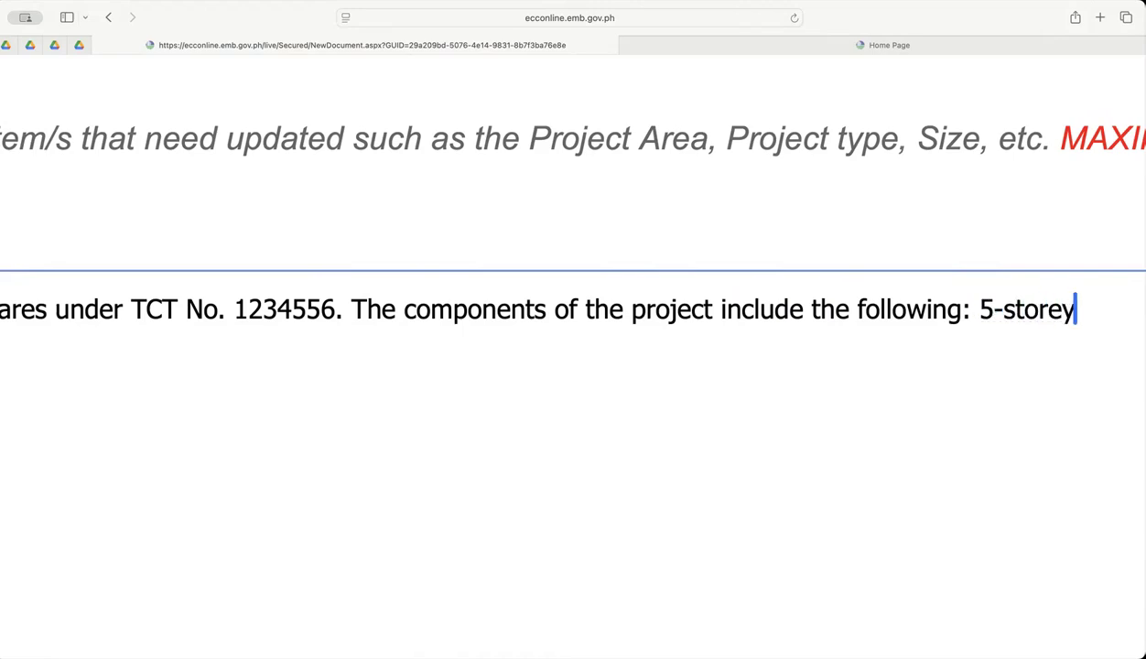
text(B)
text(uidlin)
key(BackSpace)
key(BackSpace)
key(BackSpace)
key(BackSpace)
text(lding, )
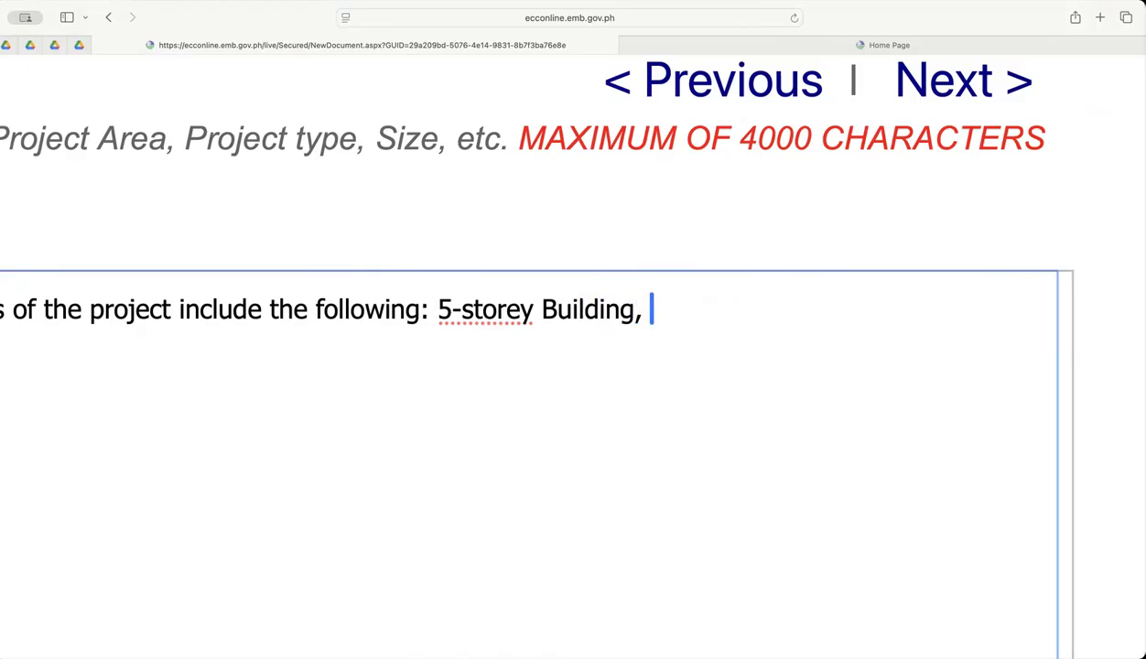
text(Parking Are)
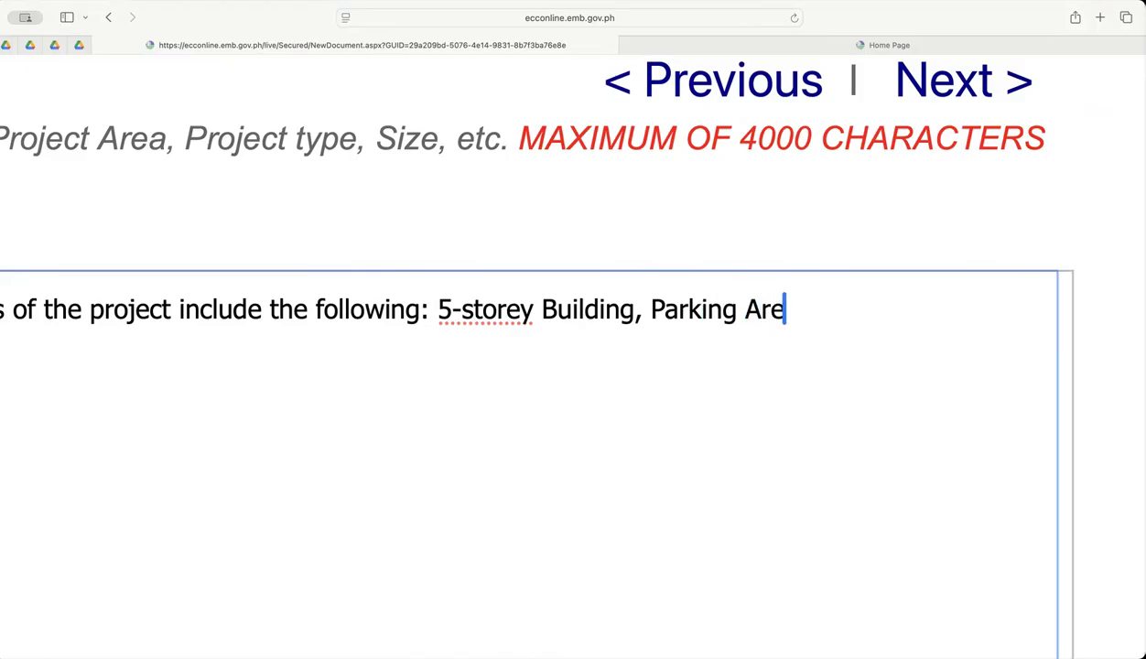
text(as, Storag)
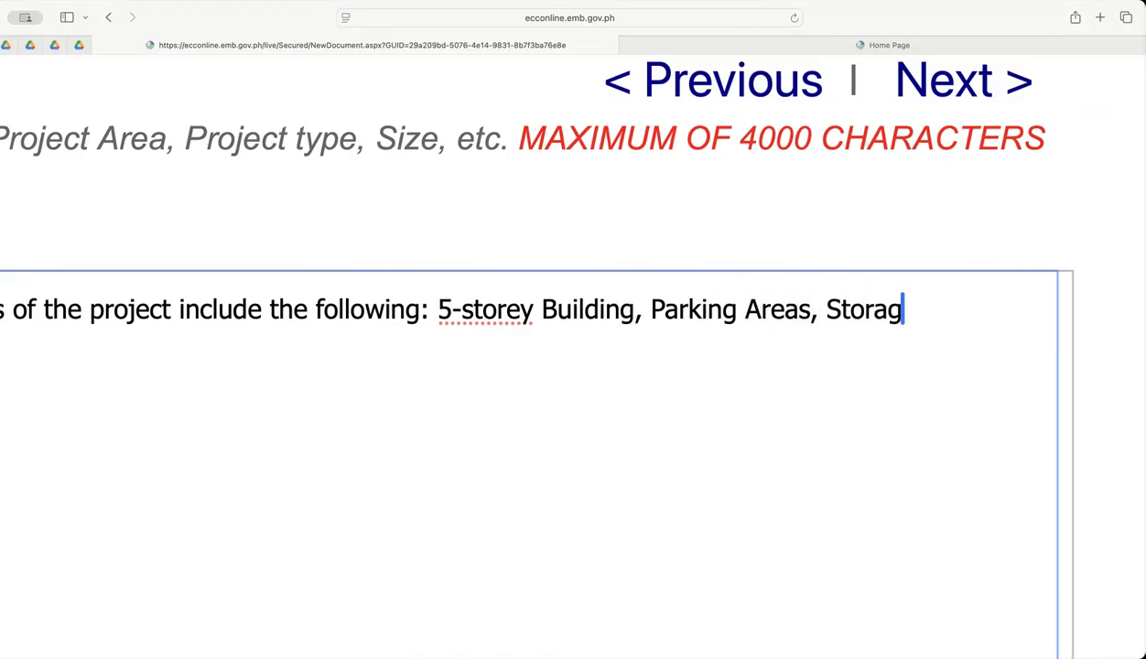
text(e areas, )
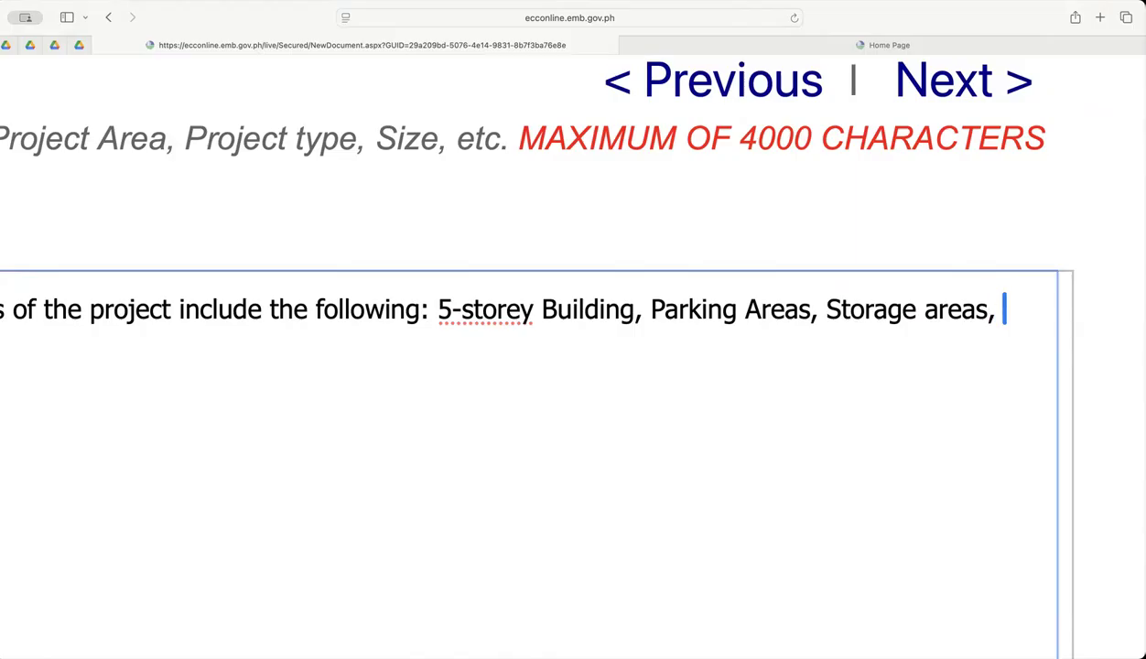
text(Water suppl)
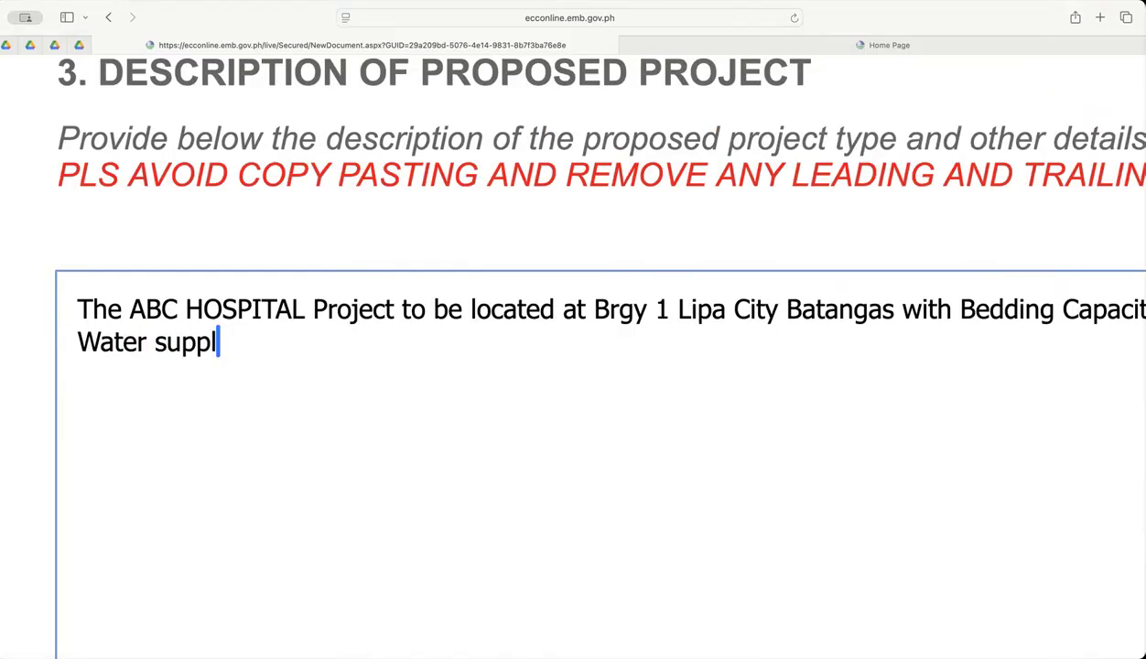
text(y system)
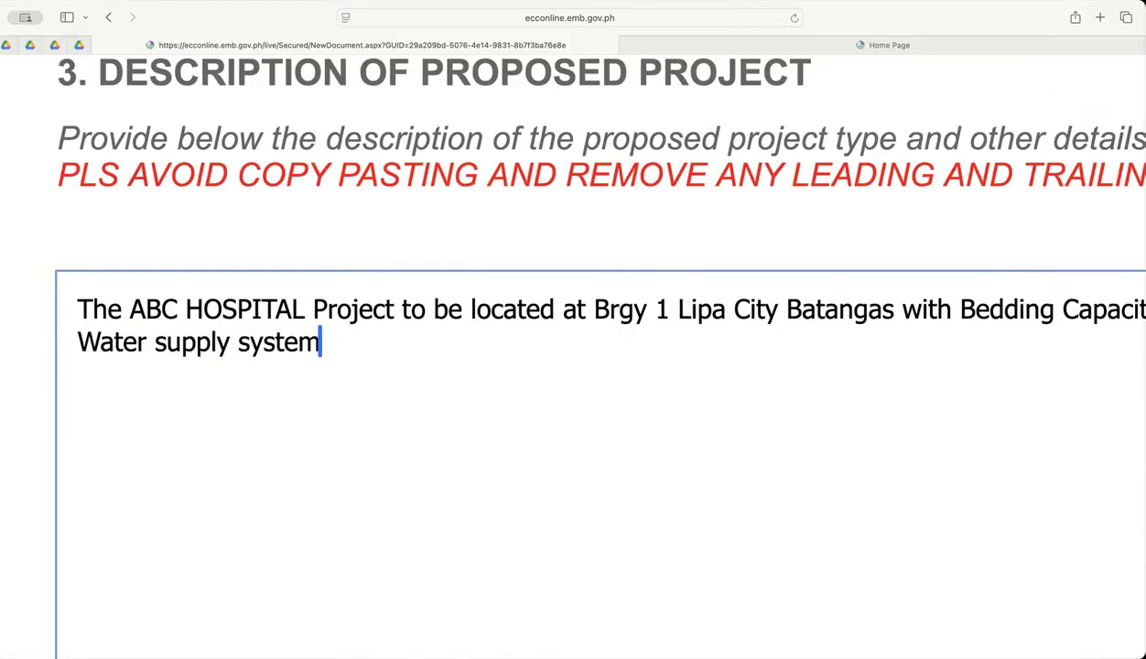
text(, Drainga)
Continue the component list with ", Storage areas, Water supply system, Drainage system, ".
key(BackSpace)
key(BackSpace)
text(ag)
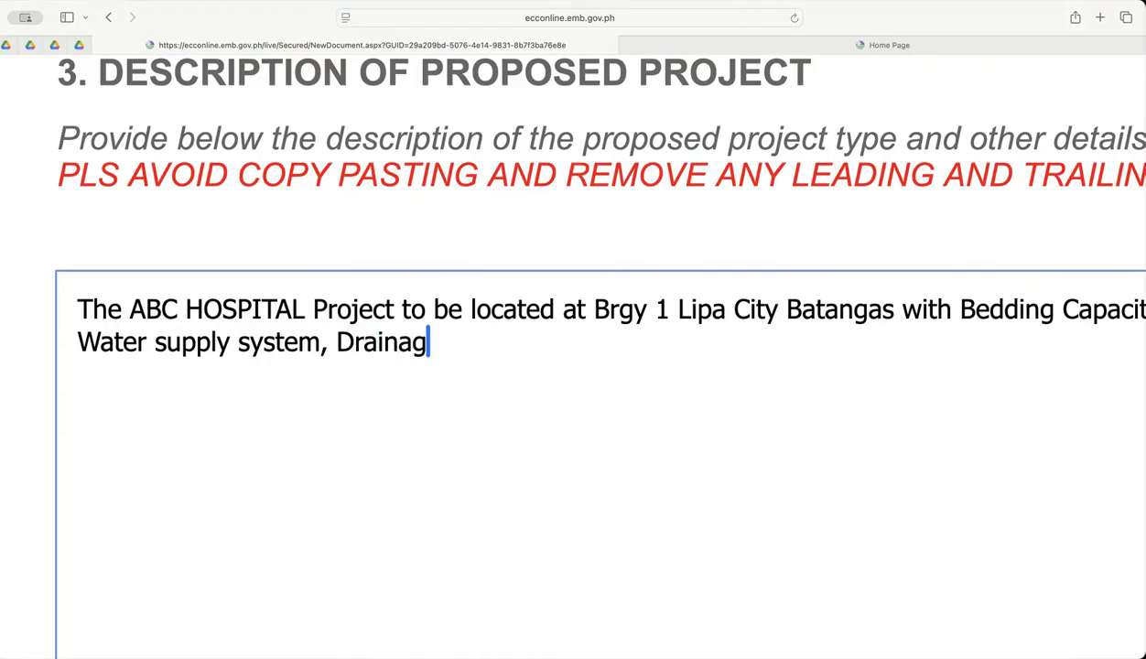
text(e system, )
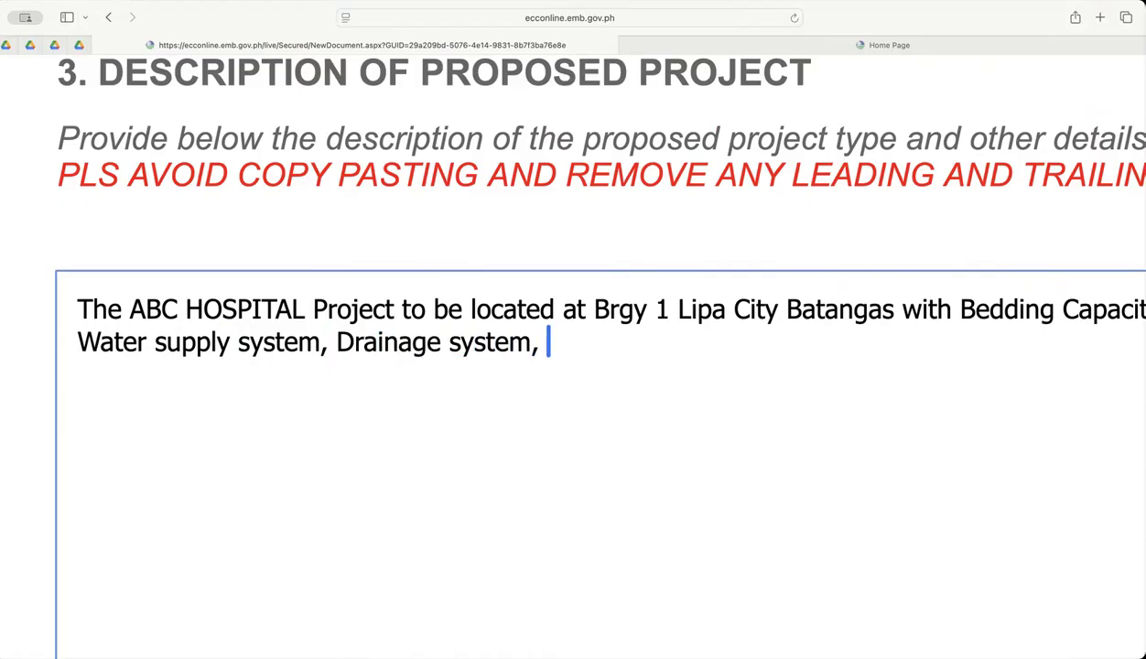
text(Waste)
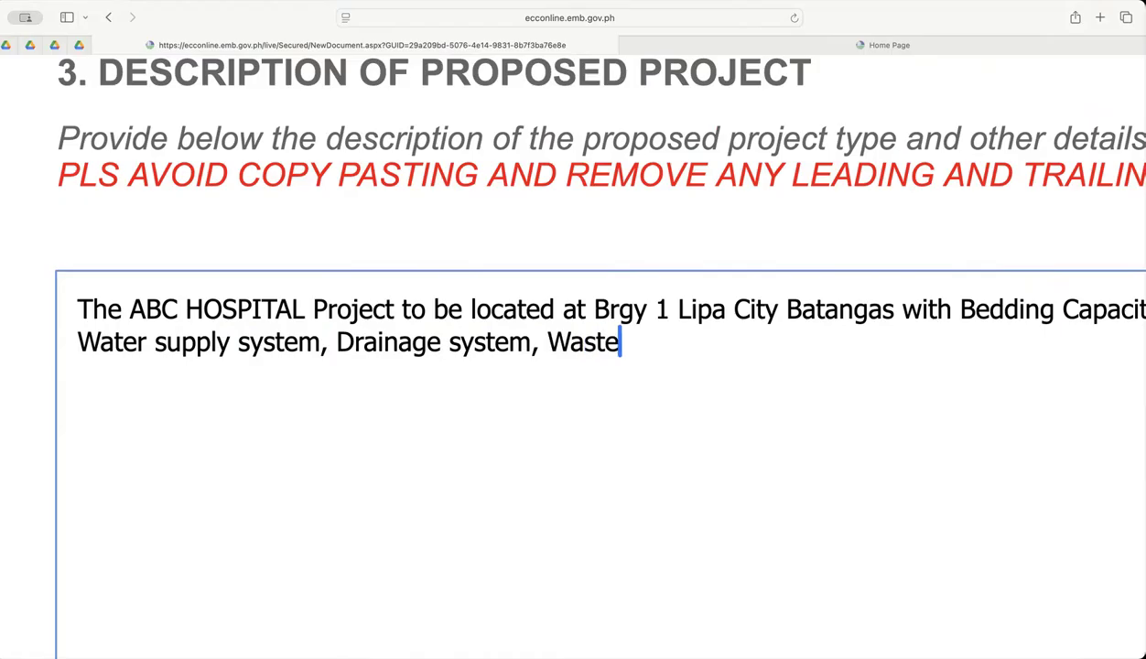
text(water Treatmet)
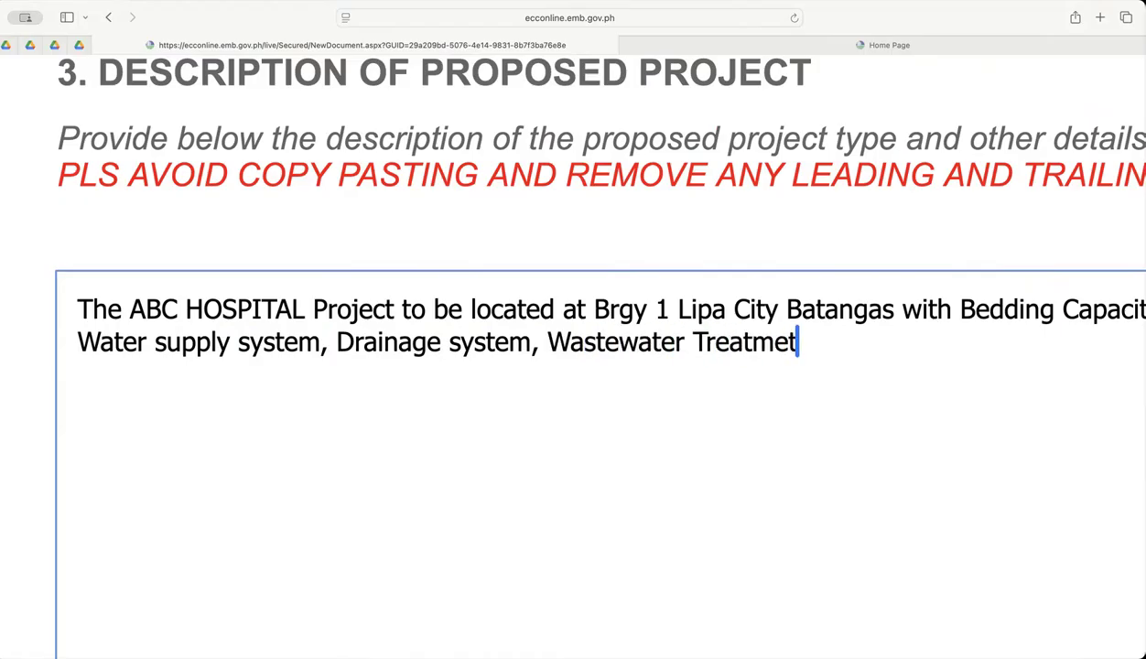
Add "Wastewater Treatment System," to the project components in the description.
key(BackSpace)
text(nt System)
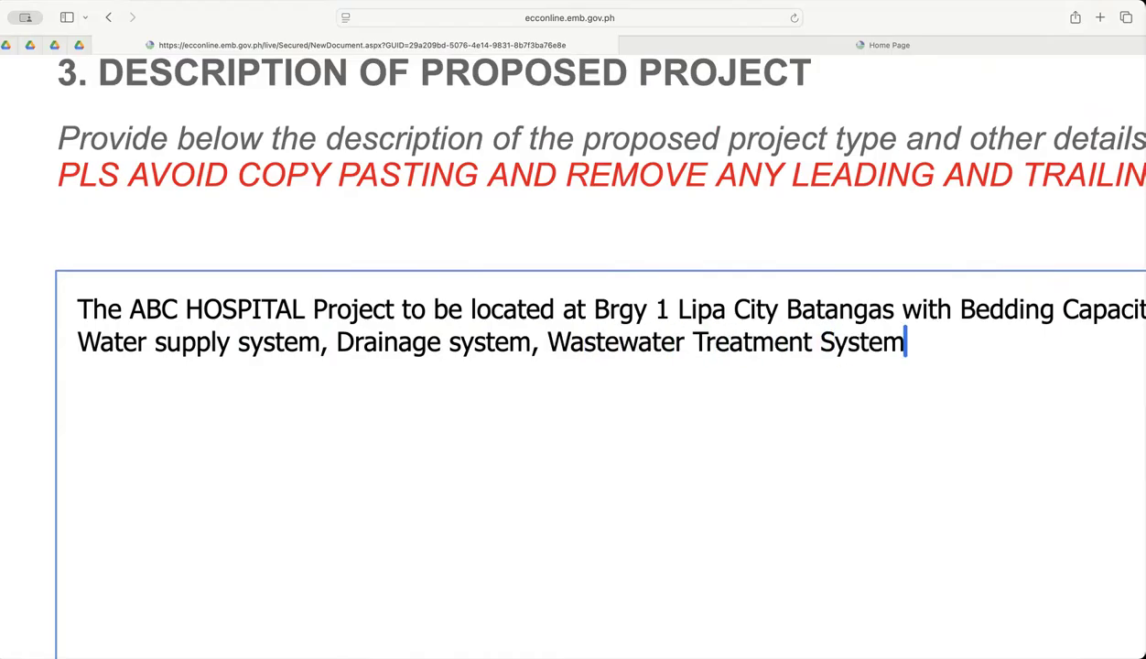
text(, Mat)
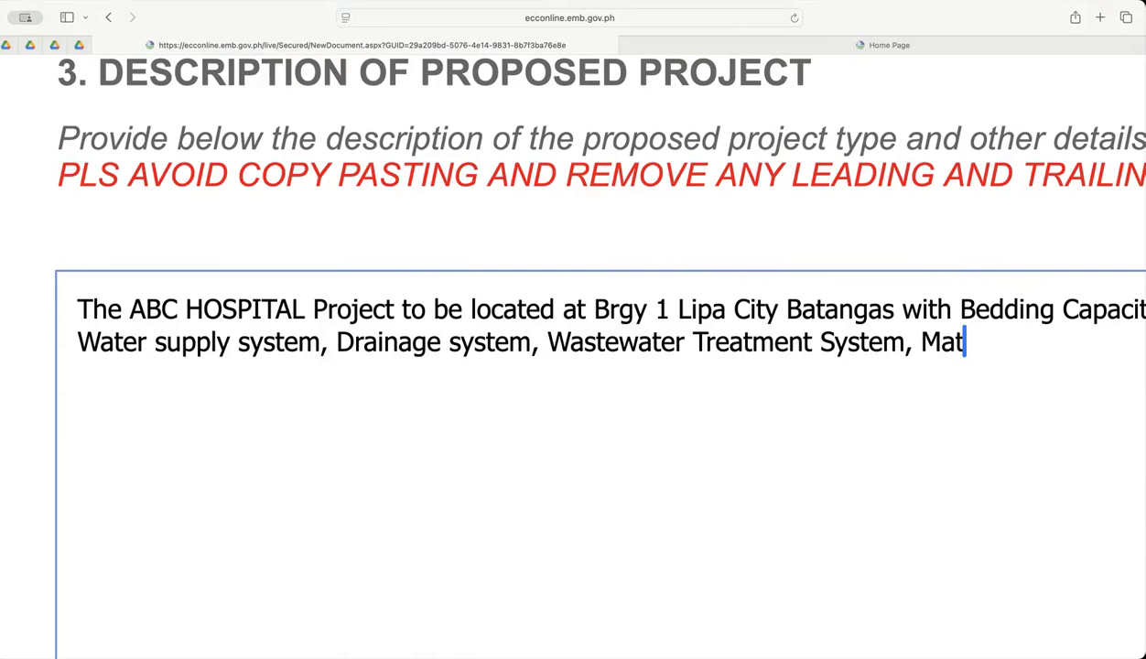
text(erials recovoery)
Finish the component list with "Materials recovery facility and other support facilities.".
key(BackSpace)
key(BackSpace)
key(BackSpace)
key(BackSpace)
key(BackSpace)
text(ery)
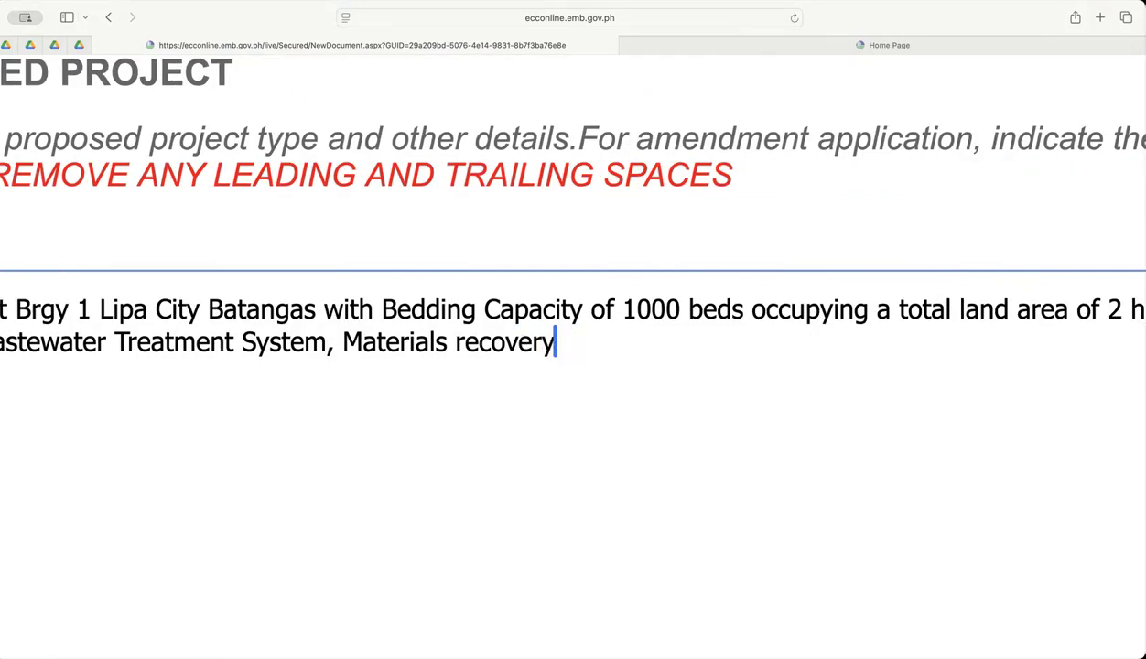
text( facility and)
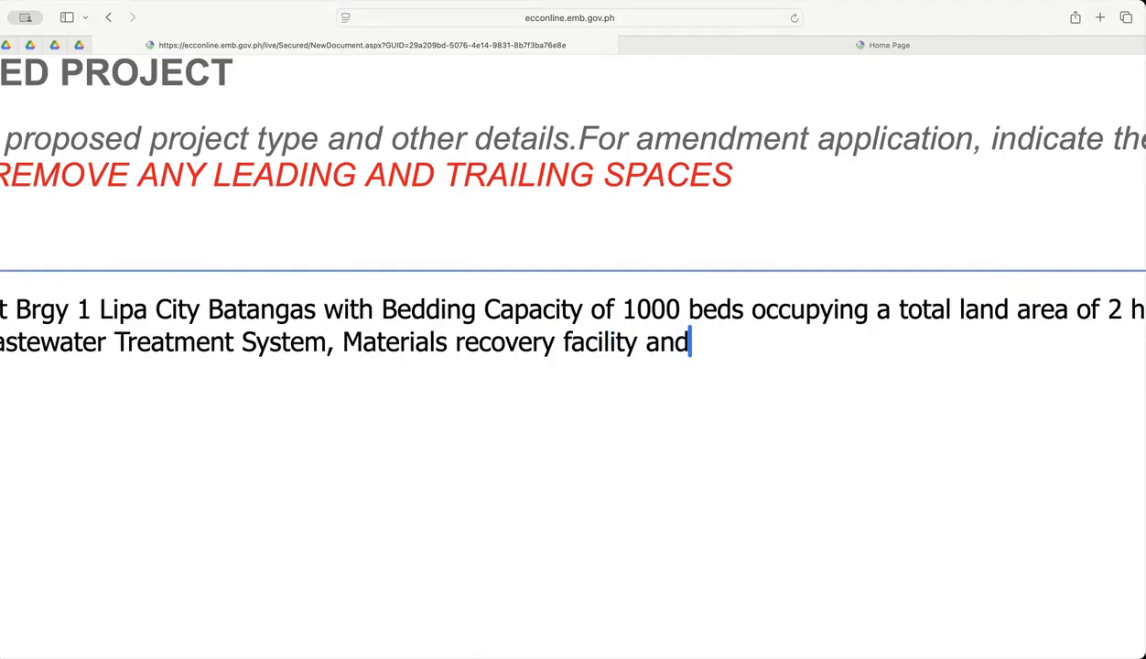
text( other support f)
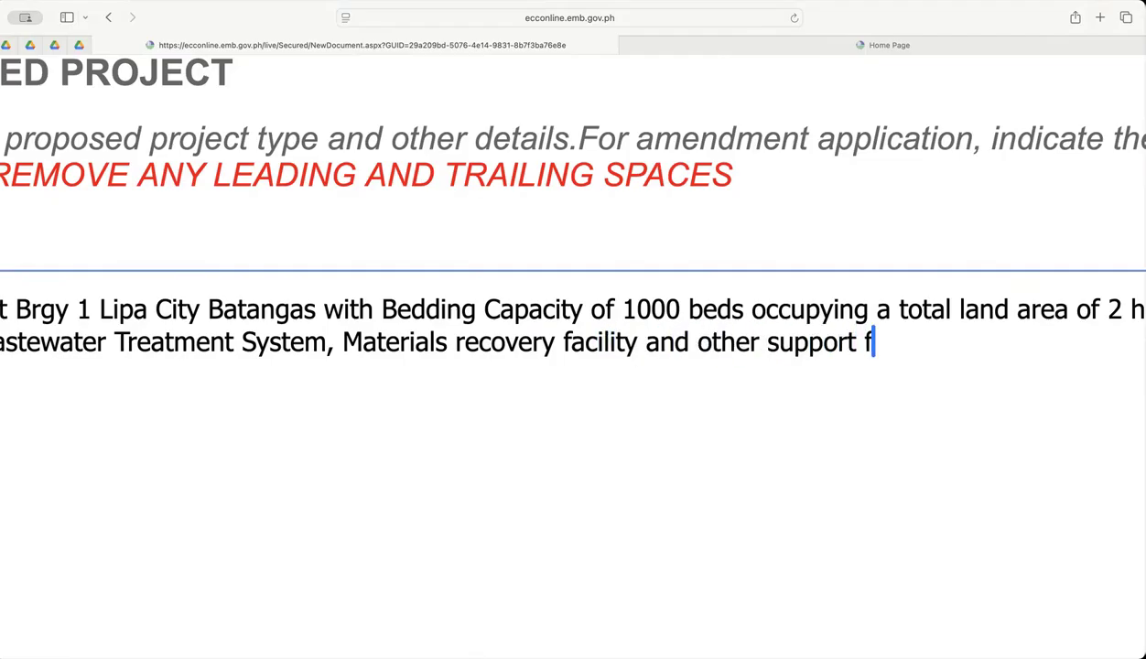
text(acilities.)
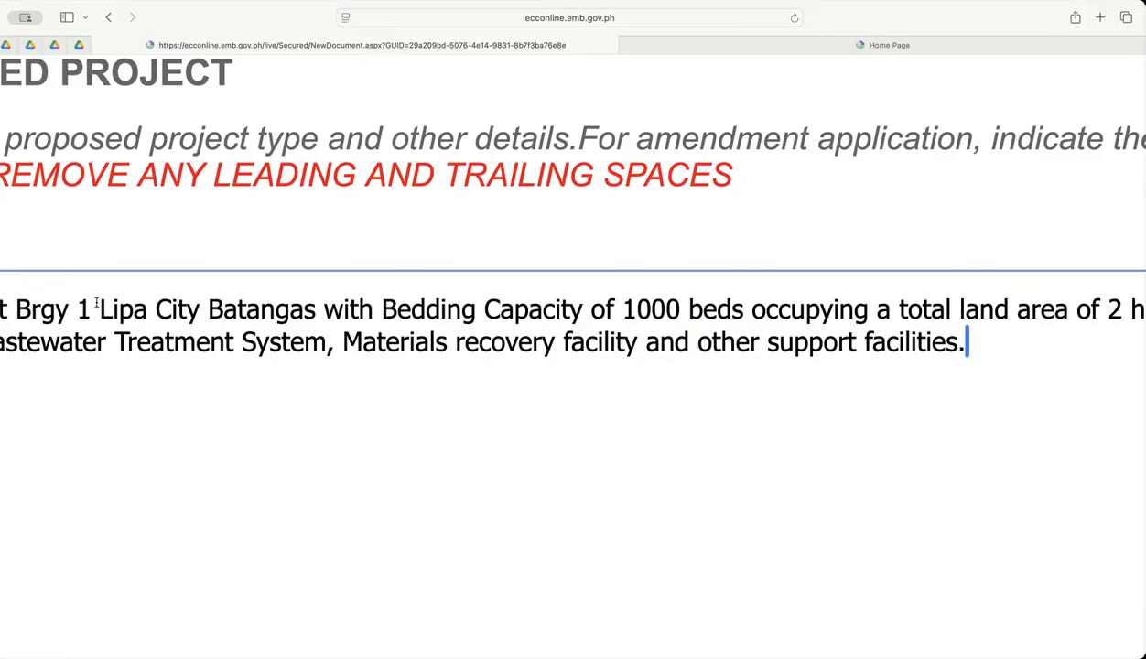
Read through the completed project description, starting from the project name.
scroll(577, 294, left, 5)
scroll(577, 293, left, 5)
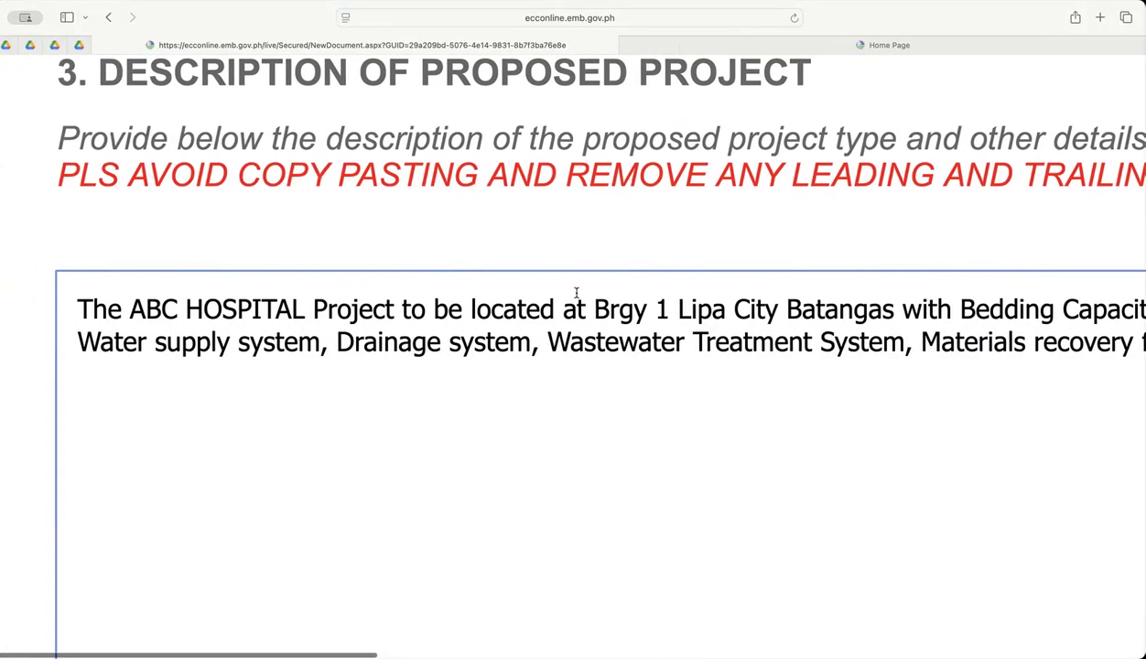
drag(290, 309, 143, 309)
scroll(776, 341, right, 8)
scroll(776, 340, right, 12)
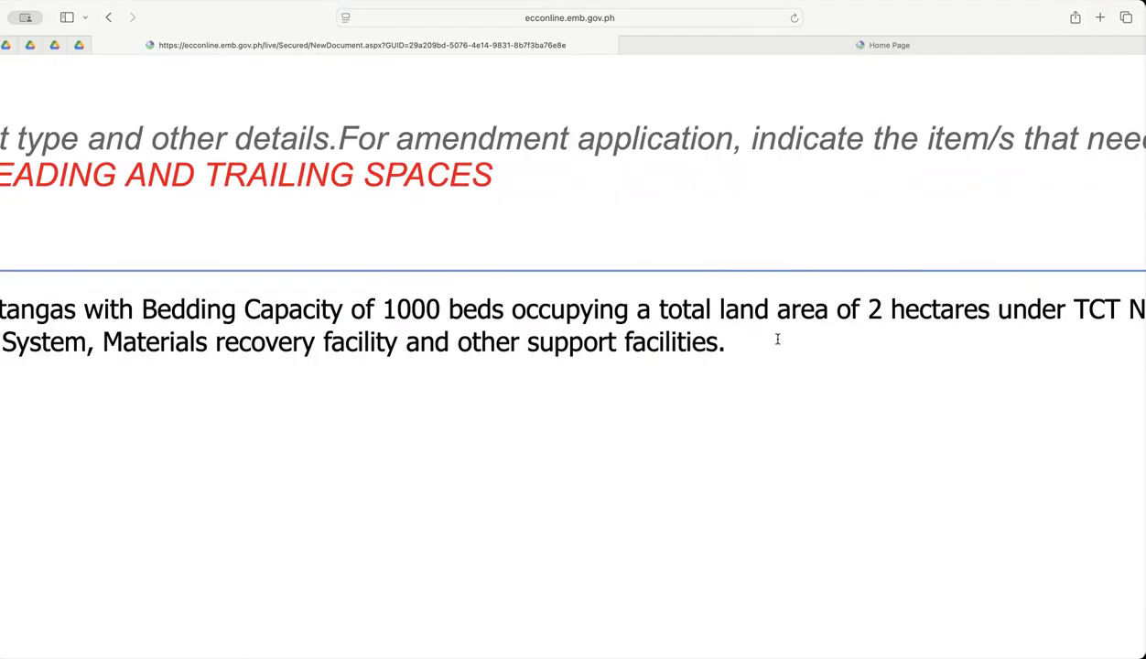
scroll(777, 340, down, 3)
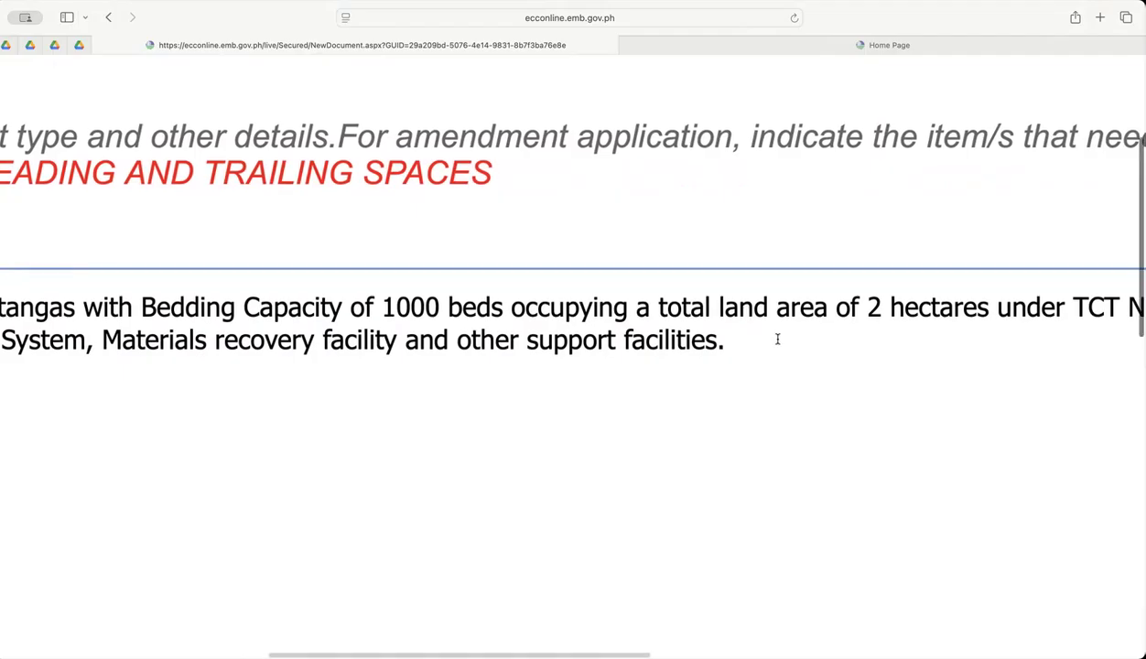
scroll(777, 340, down, 2)
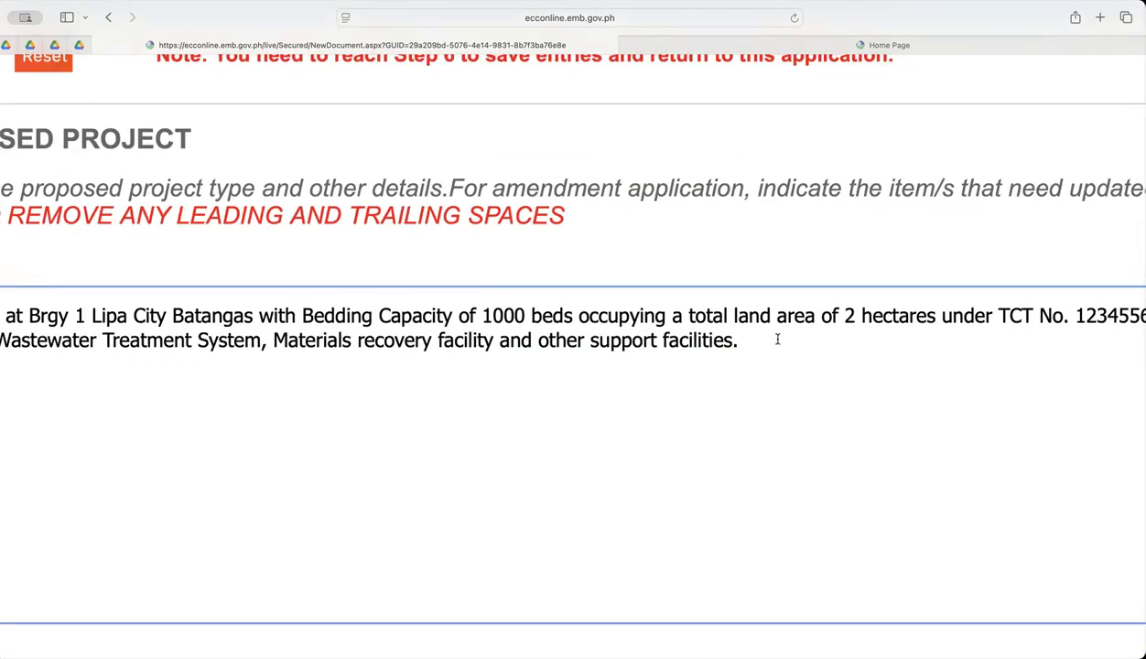
scroll(777, 339, down, 2)
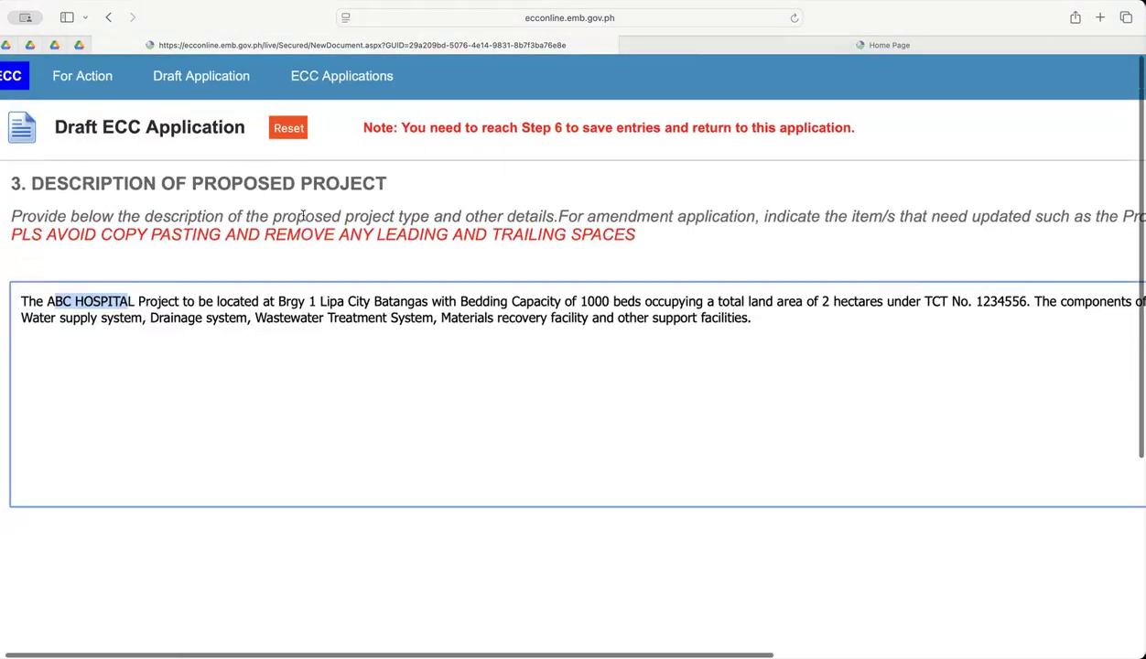
Examine the project name, the location and the bedding capacity stated in the description.
click(332, 260)
scroll(120, 332, up, 5)
scroll(123, 333, left, 2)
drag(104, 272, 366, 271)
scroll(371, 269, right, 3)
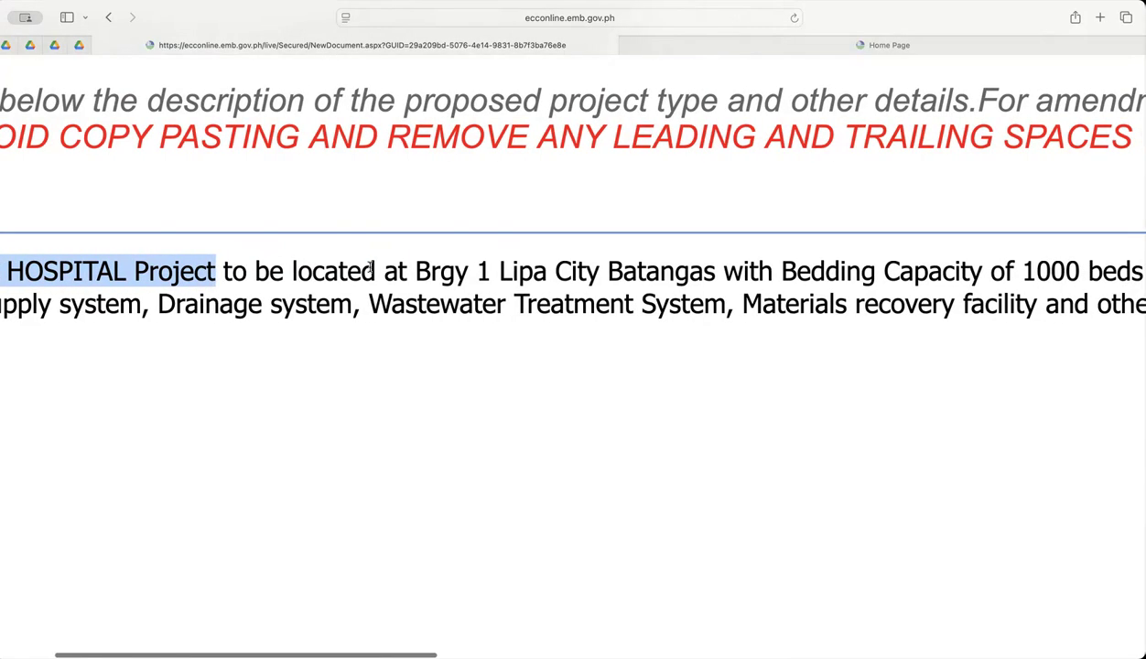
scroll(370, 269, right, 4)
drag(236, 271, 529, 271)
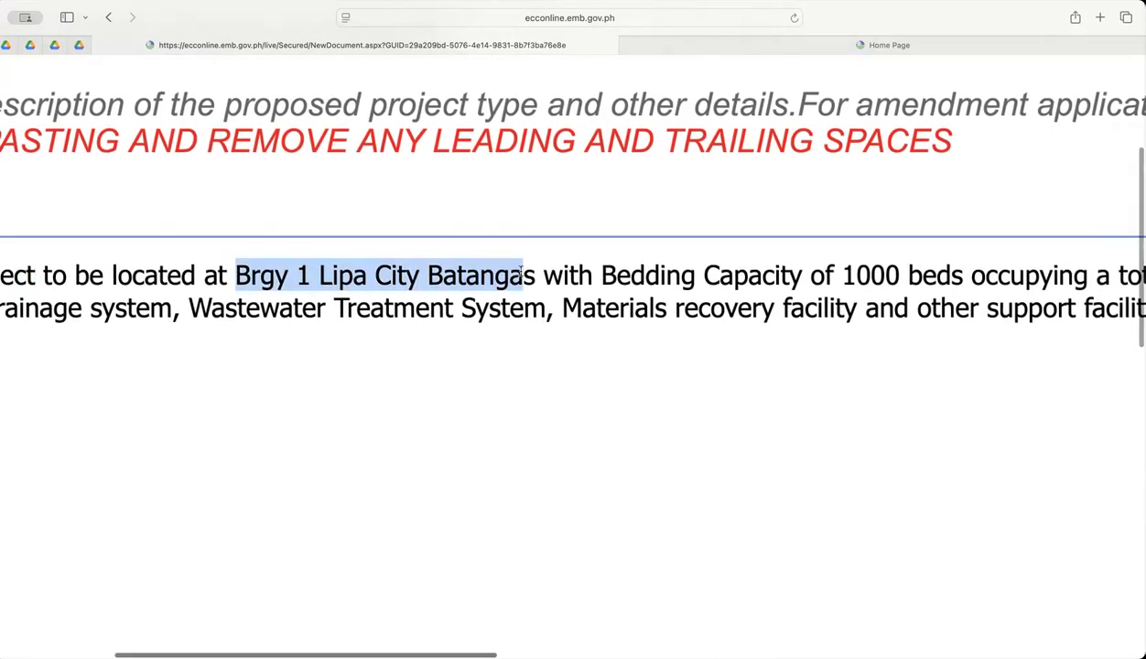
scroll(517, 272, right, 7)
drag(229, 272, 615, 271)
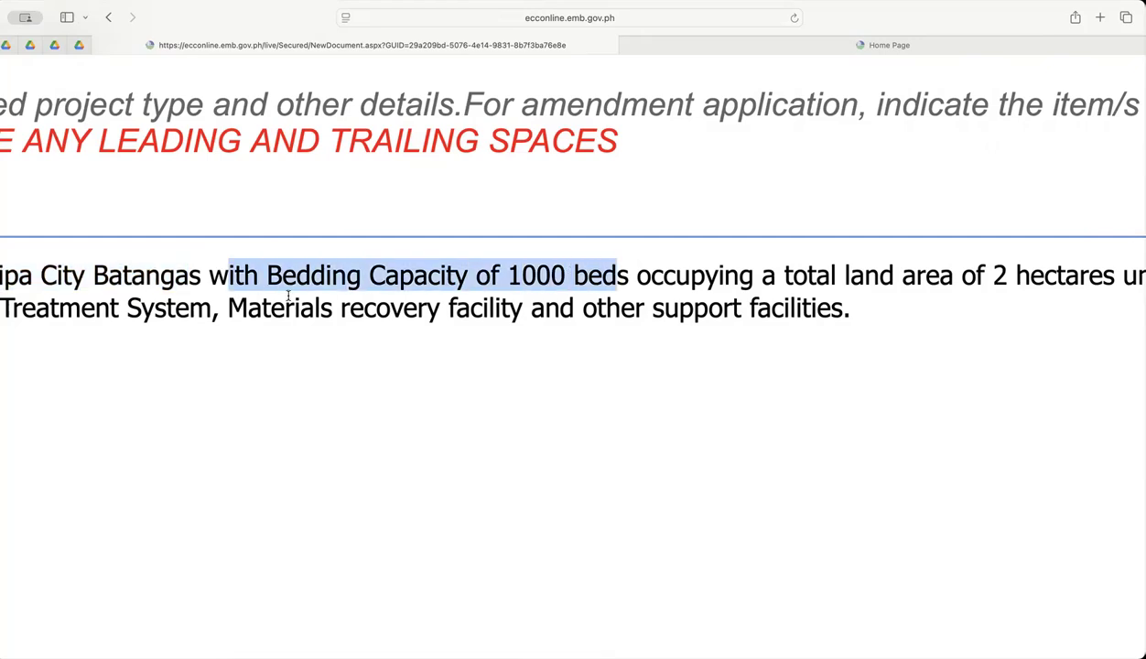
Examine the total land area and the land title number given in the description.
click(383, 349)
scroll(383, 350, down, 1)
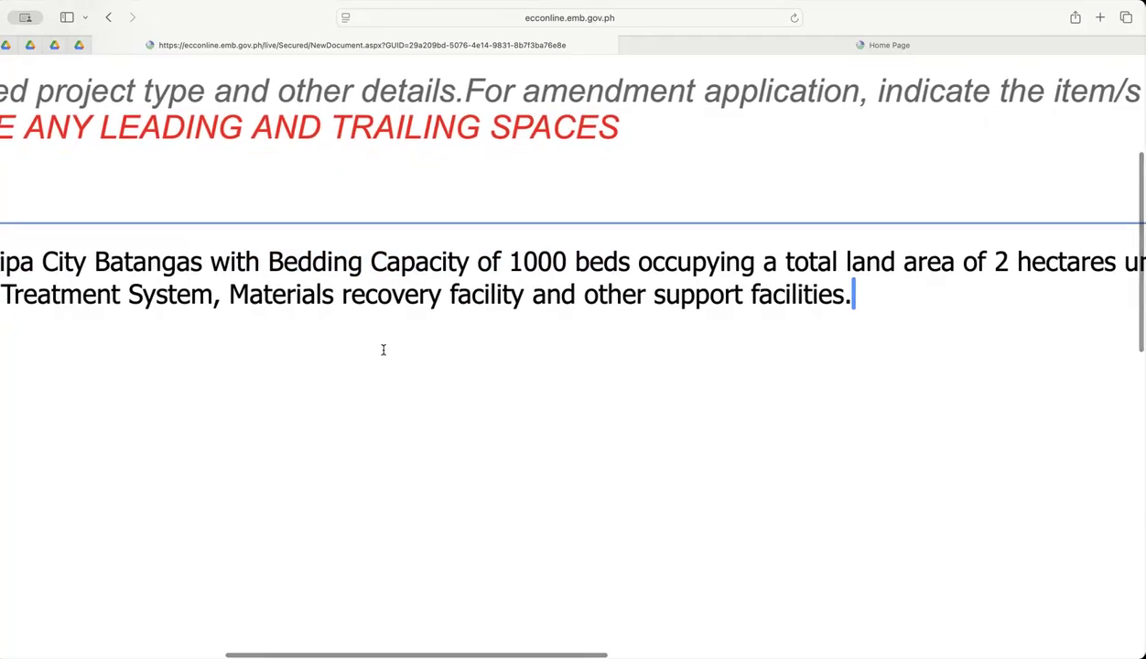
scroll(383, 349, left, 2)
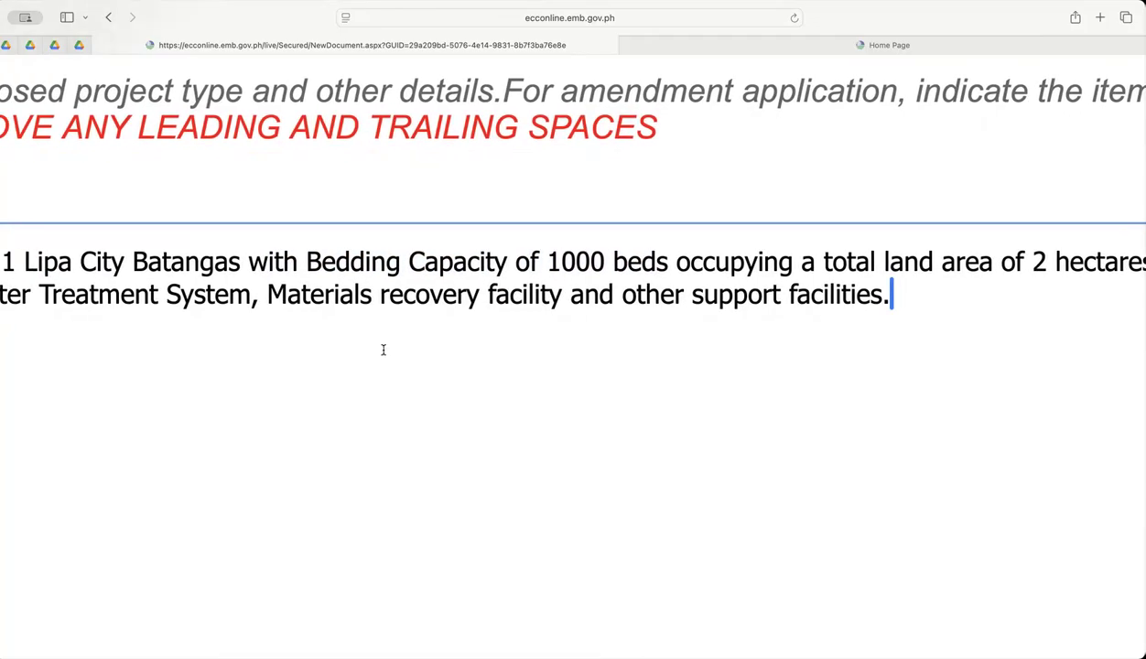
scroll(594, 306, right, 5)
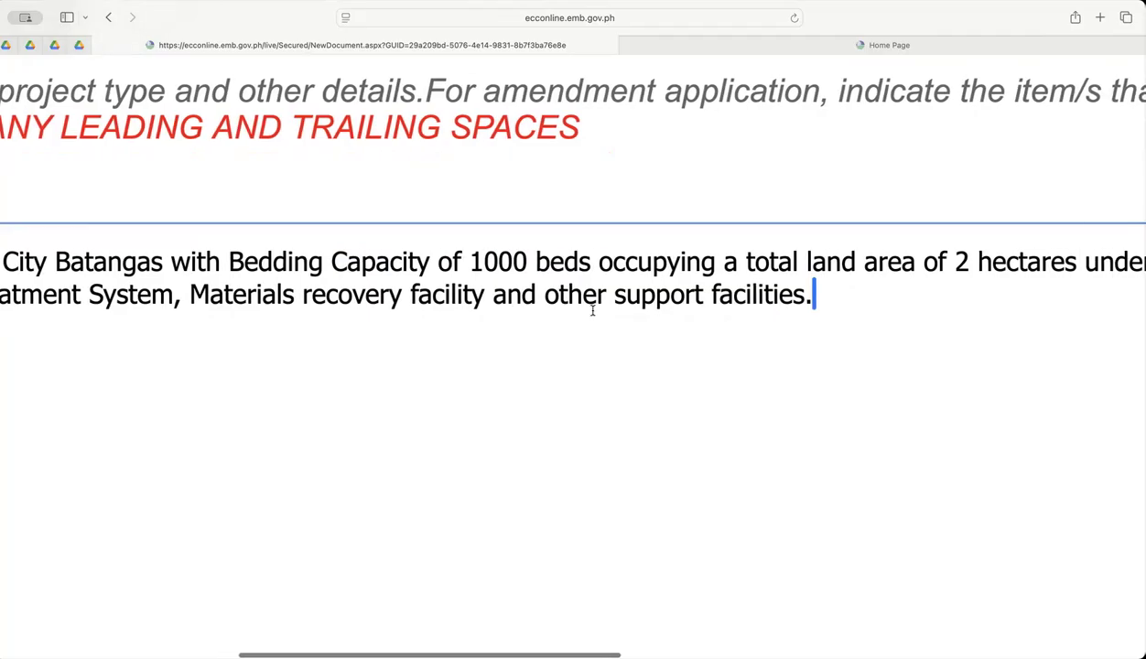
drag(577, 263, 799, 263)
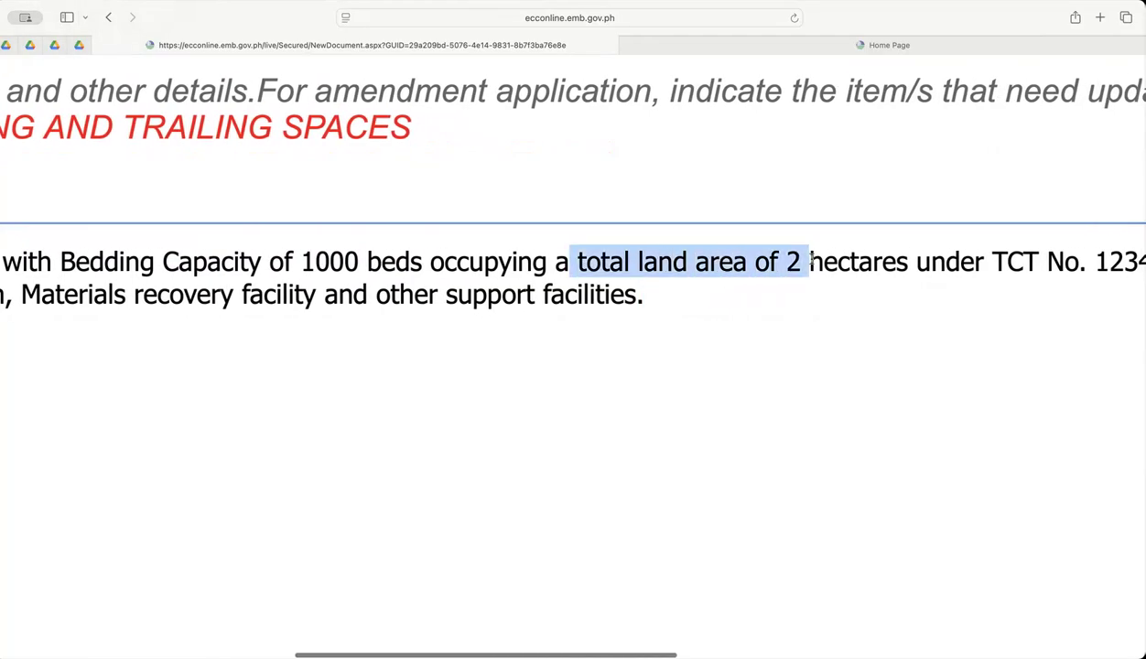
scroll(571, 365, right, 2)
scroll(570, 365, right, 7)
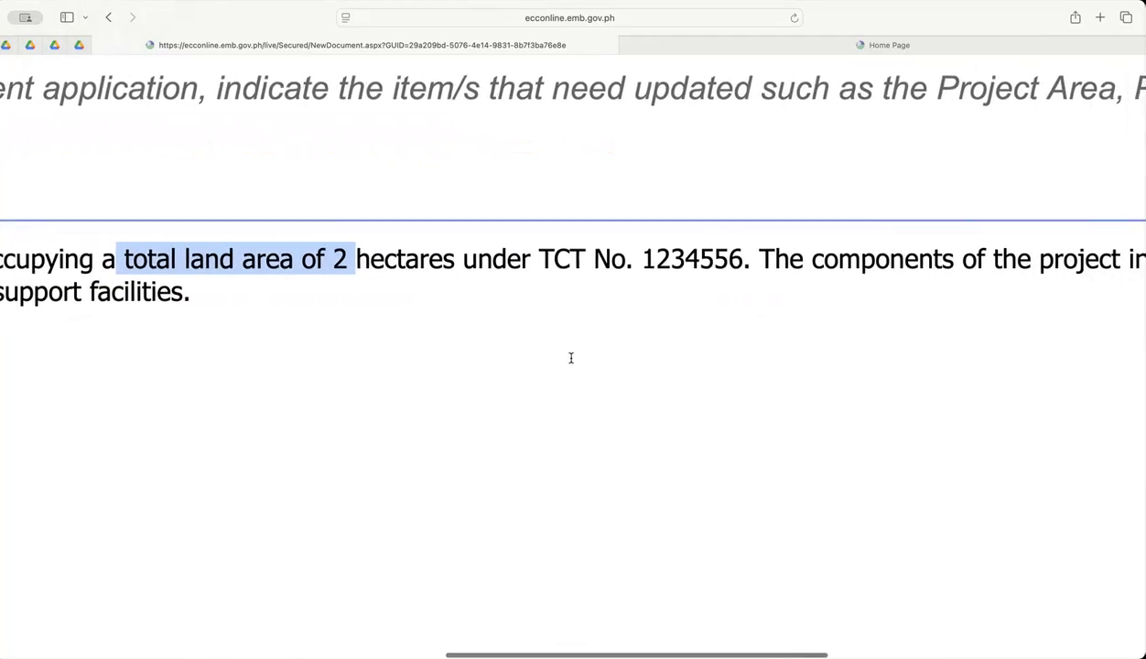
drag(539, 259, 718, 257)
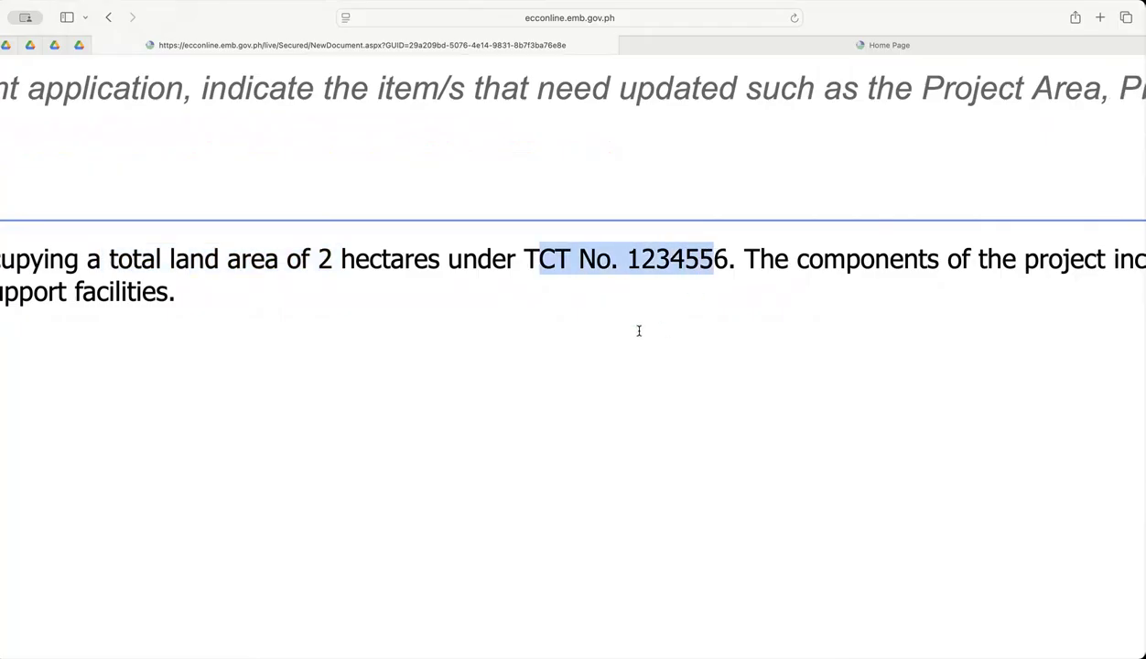
Examine the sentence listing the project components through to the end of the description.
scroll(639, 330, left, 2)
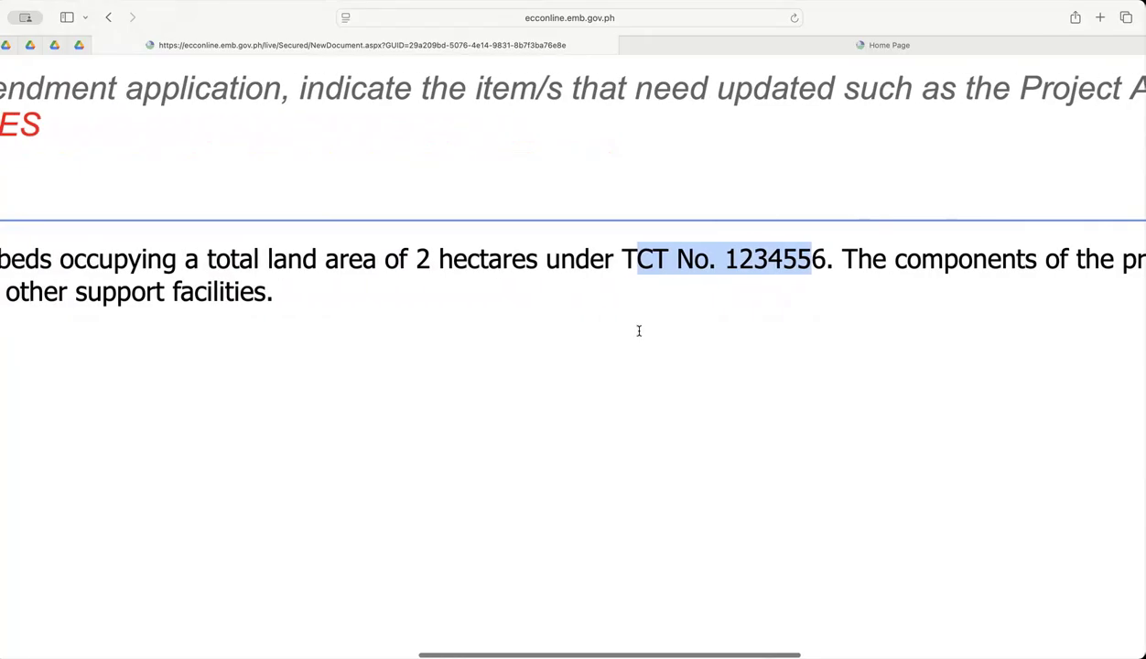
scroll(638, 331, down, 2)
scroll(639, 331, down, 3)
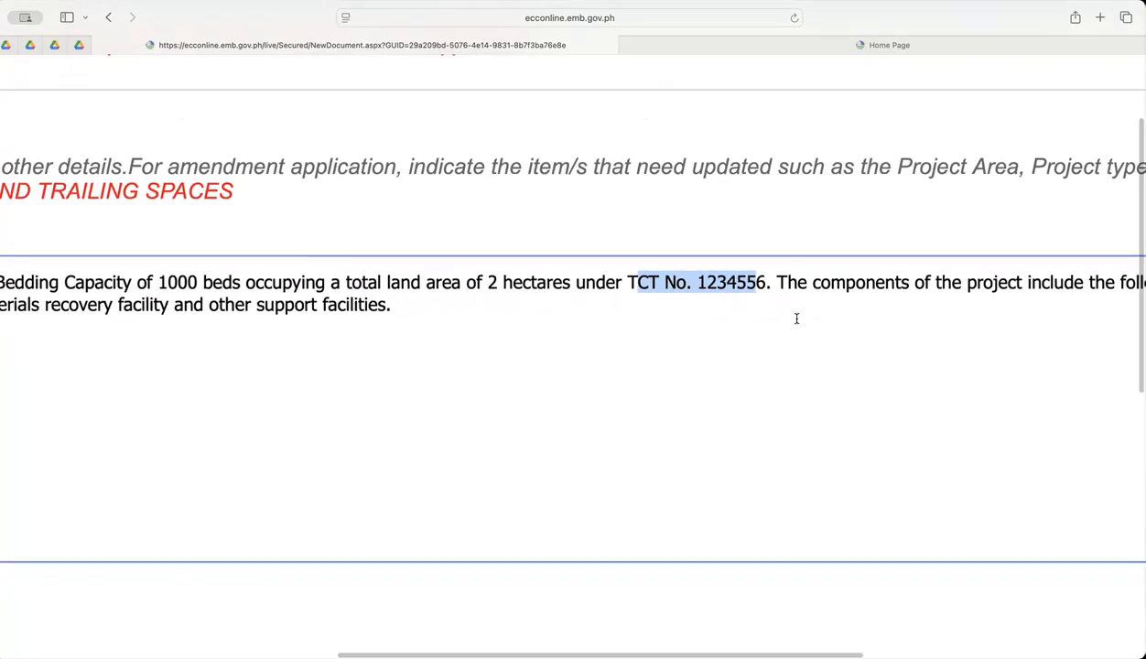
click(782, 302)
drag(766, 290, 775, 302)
scroll(511, 316, left, 5)
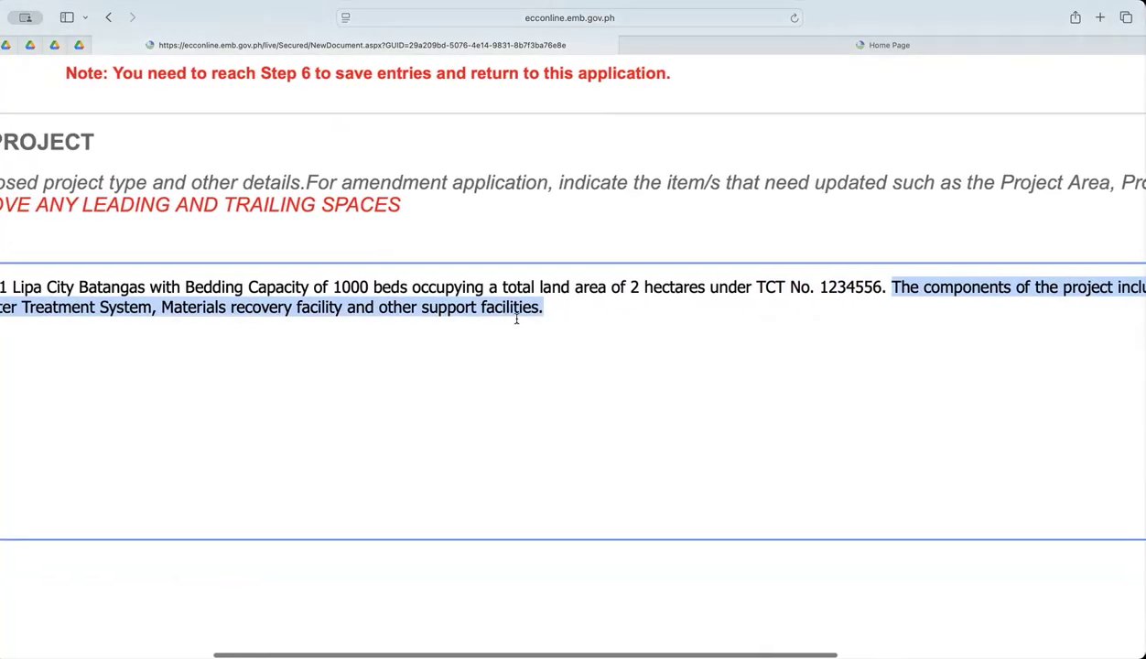
scroll(550, 324, left, 5)
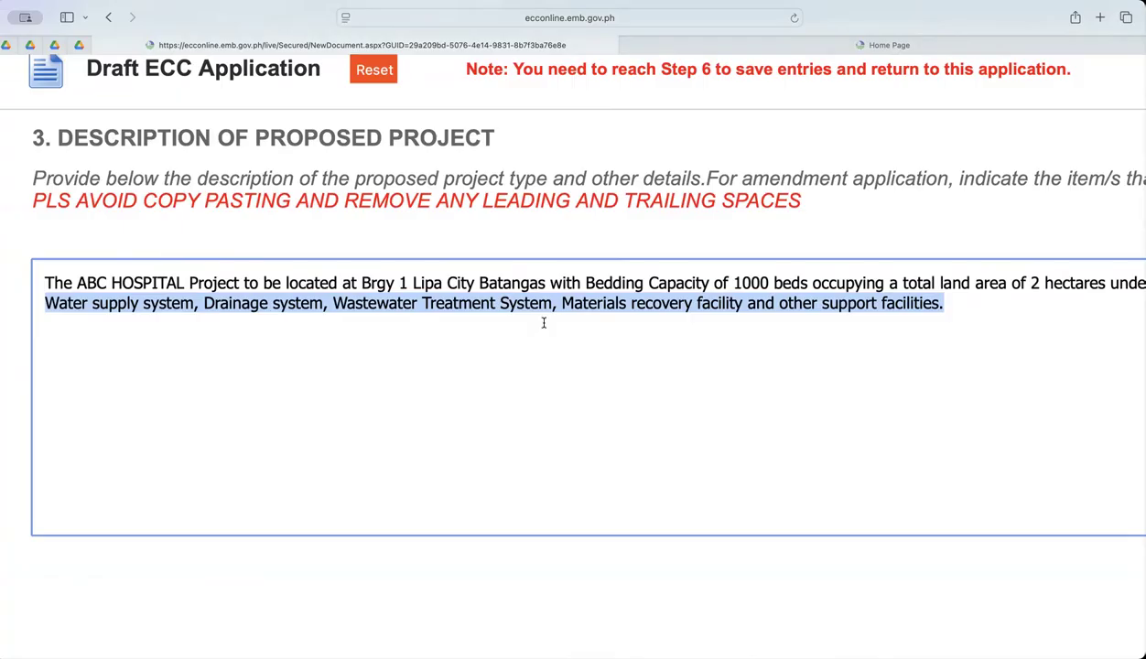
Finish reviewing the project description and proceed to the project geographical information section.
click(543, 322)
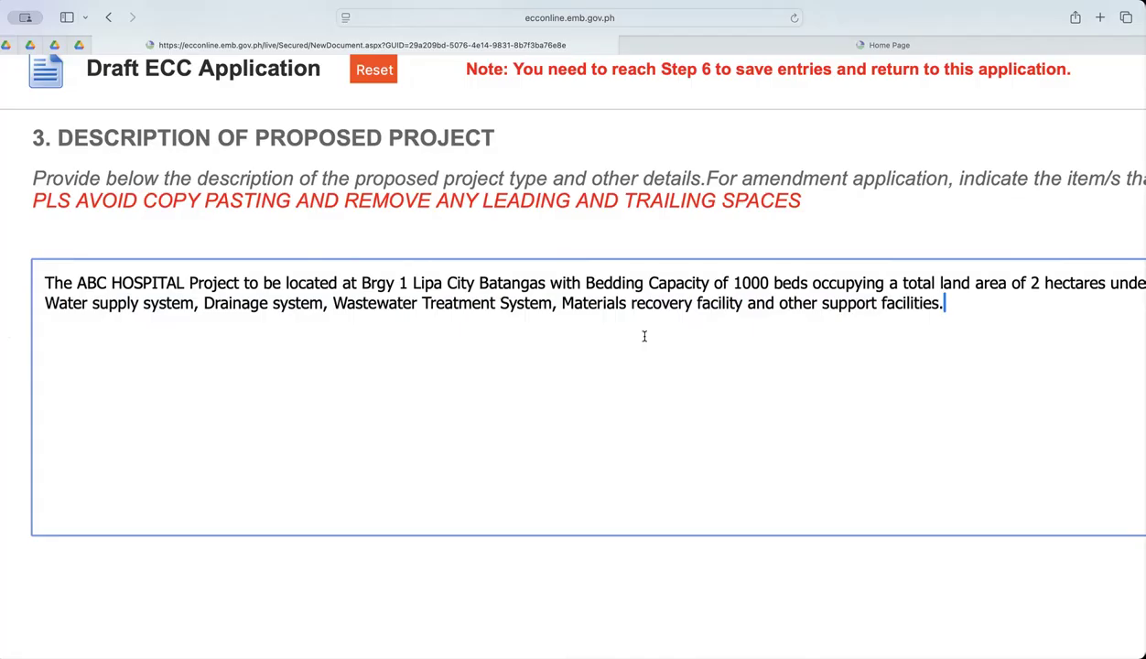
scroll(640, 336, right, 2)
scroll(640, 336, left, 1)
scroll(631, 336, down, 1)
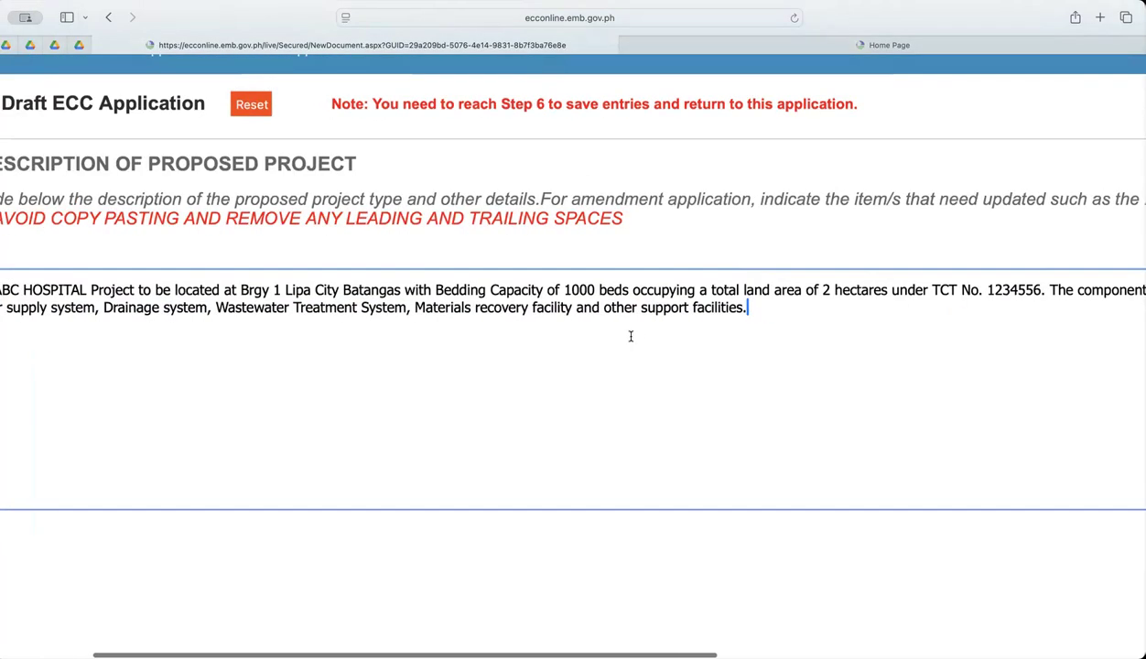
scroll(631, 336, down, 1)
scroll(785, 271, right, 5)
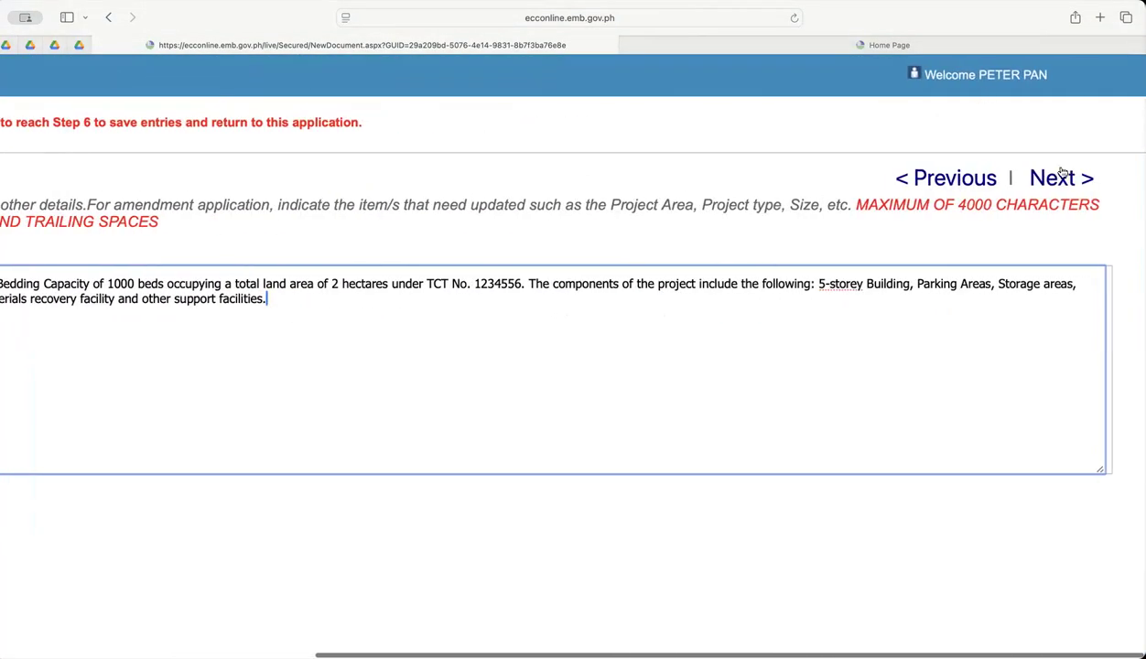
click(1060, 176)
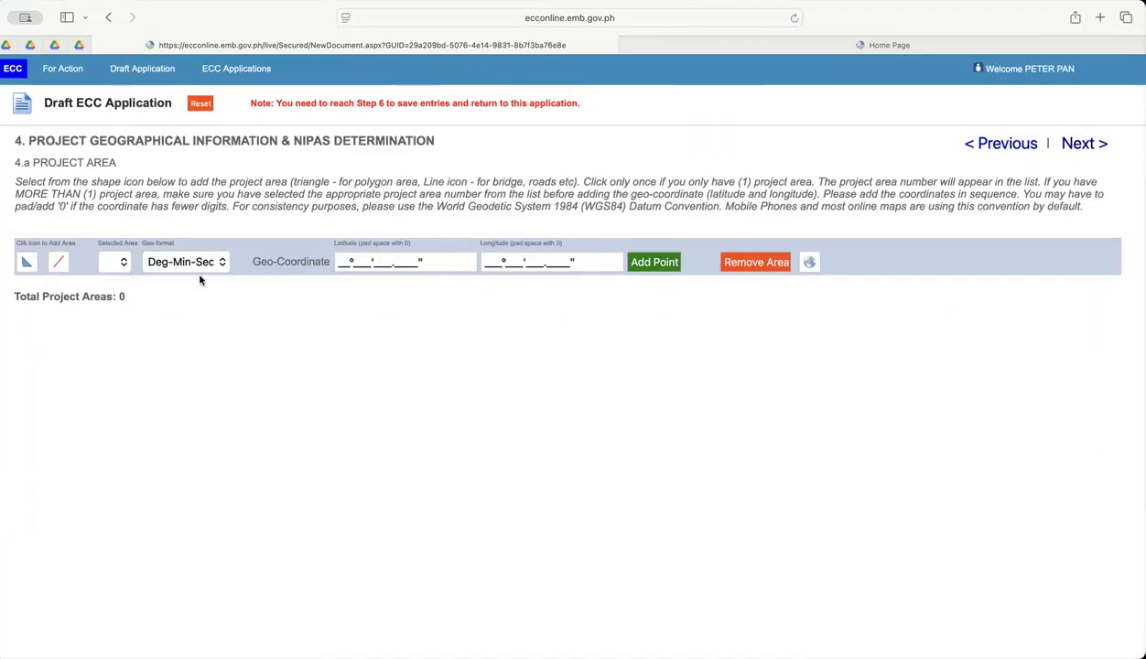
Add one polygon project area to the application and confirm it.
scroll(139, 232, up, 5)
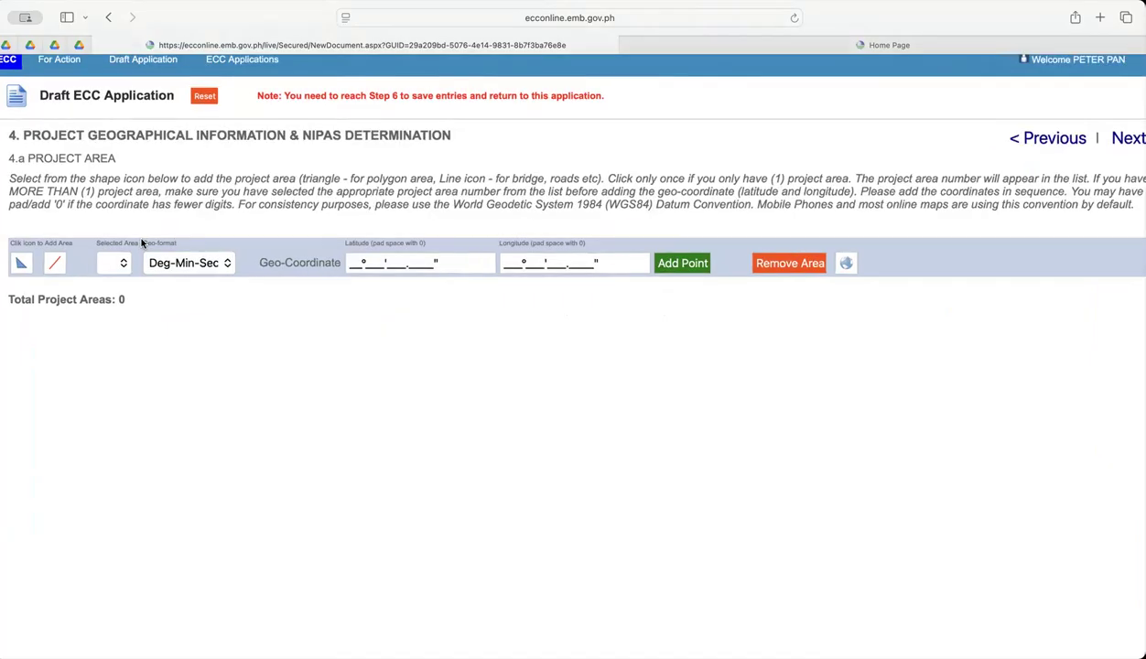
scroll(146, 247, left, 5)
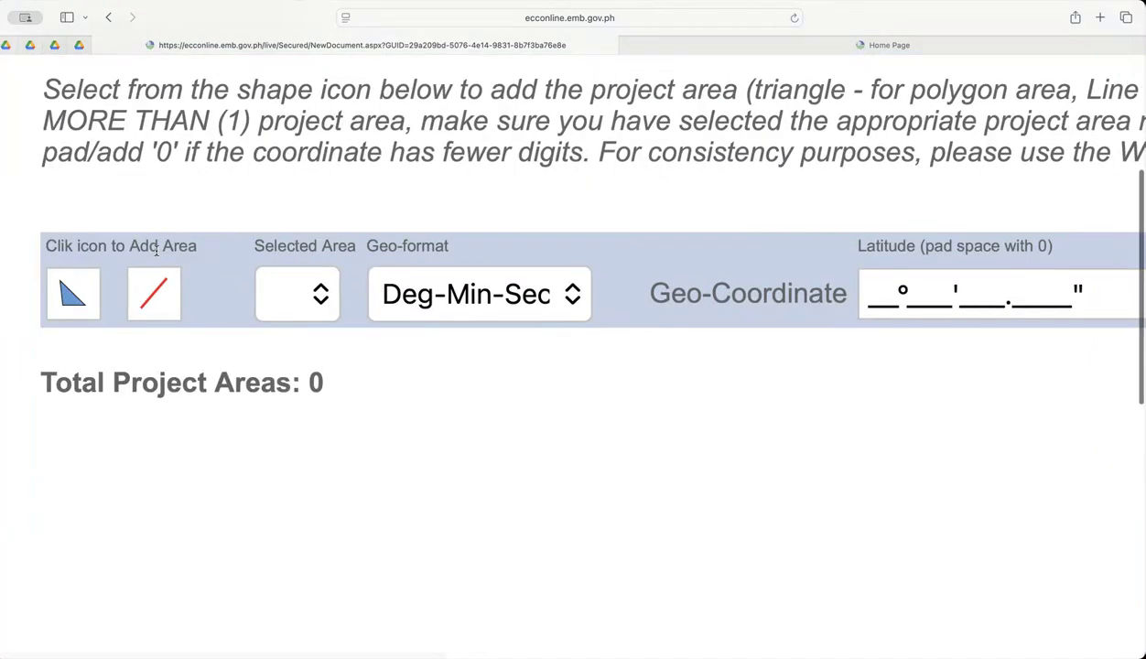
scroll(757, 303, down, 3)
scroll(757, 303, up, 5)
scroll(188, 254, left, 3)
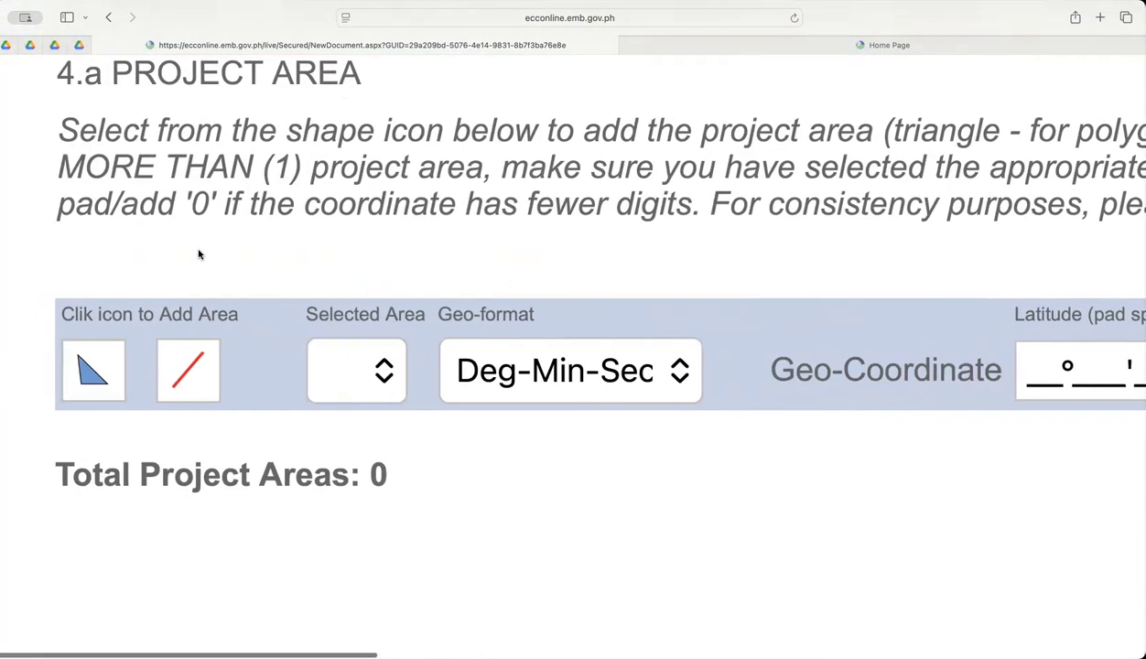
click(91, 376)
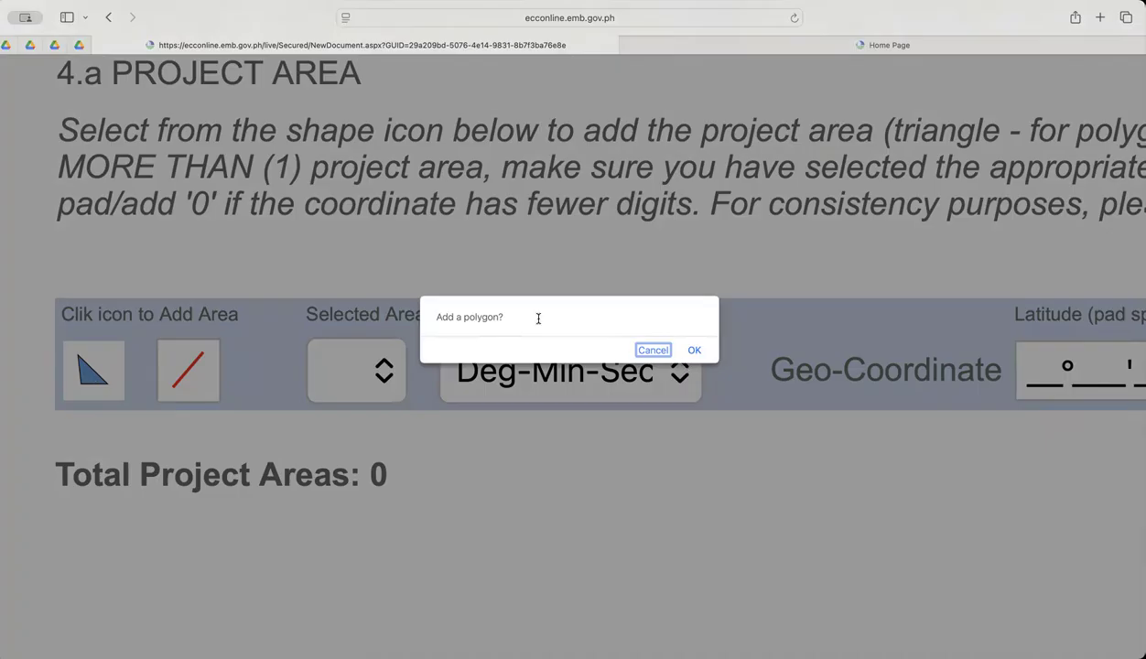
click(692, 351)
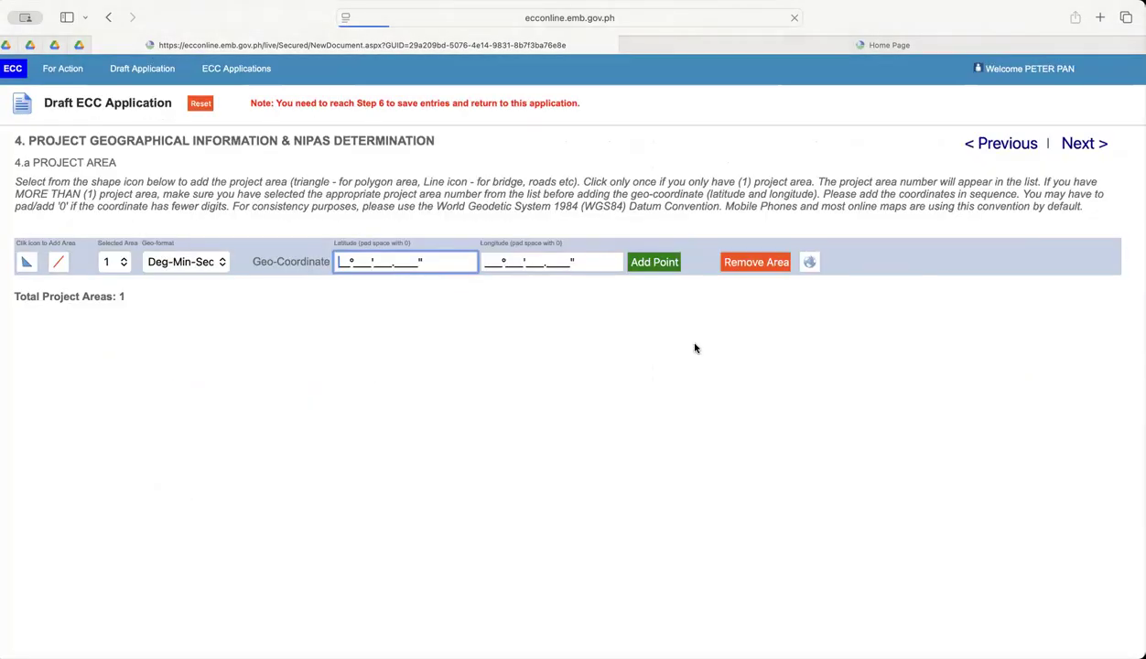
Set the geo-format of project area 1 to Decimal.
scroll(155, 260, up, 5)
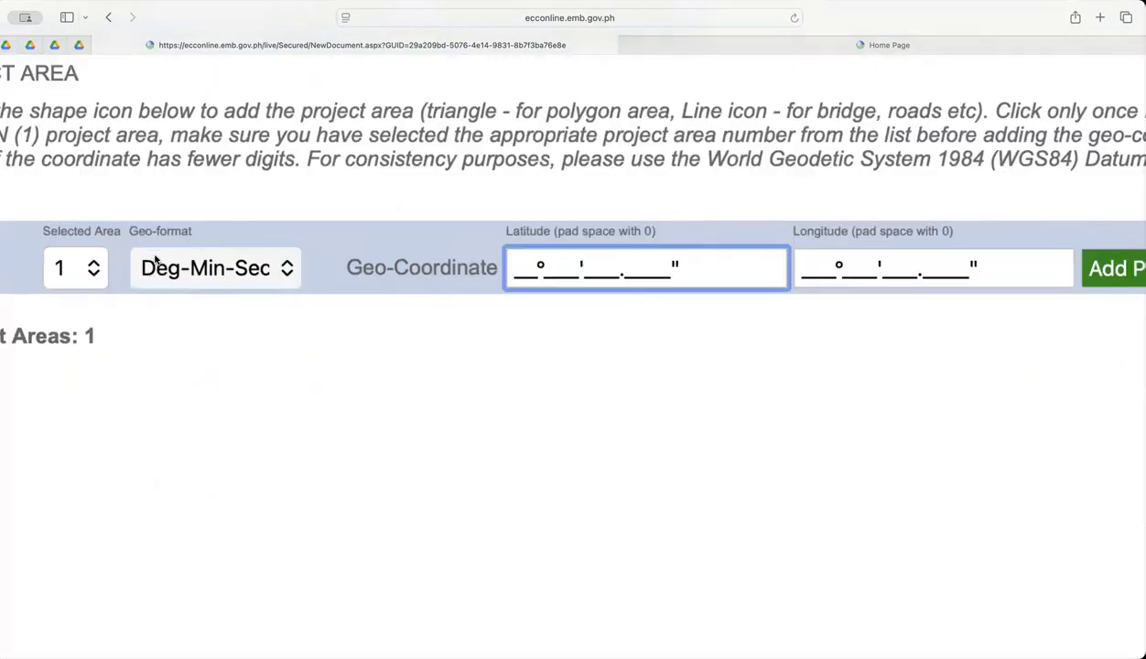
scroll(155, 260, left, 3)
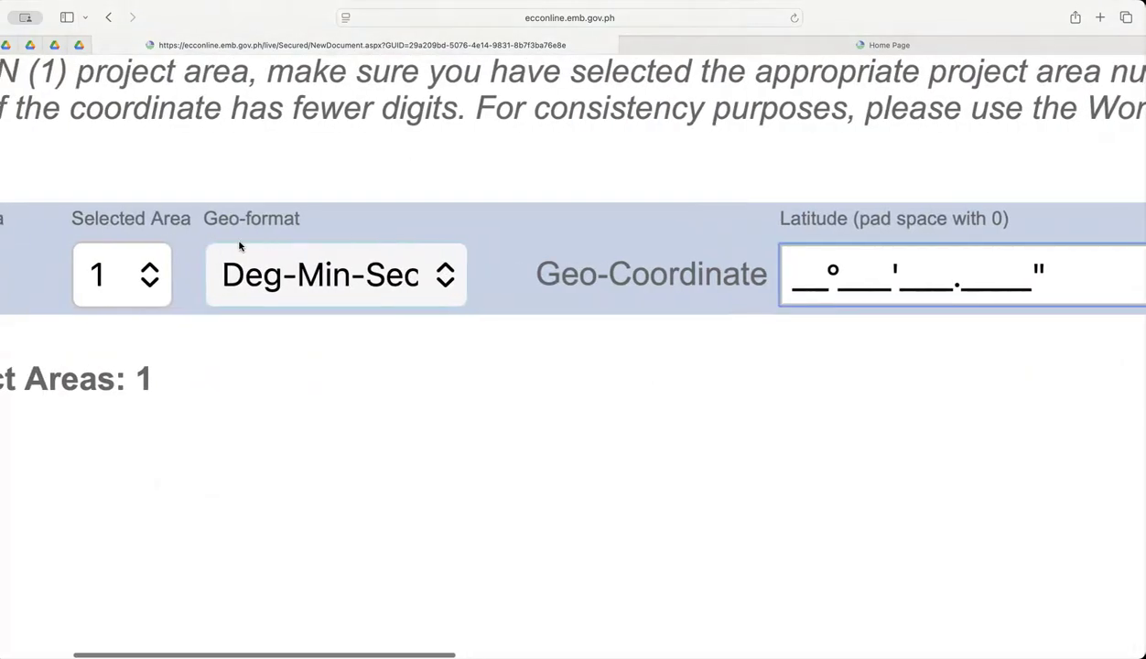
click(327, 268)
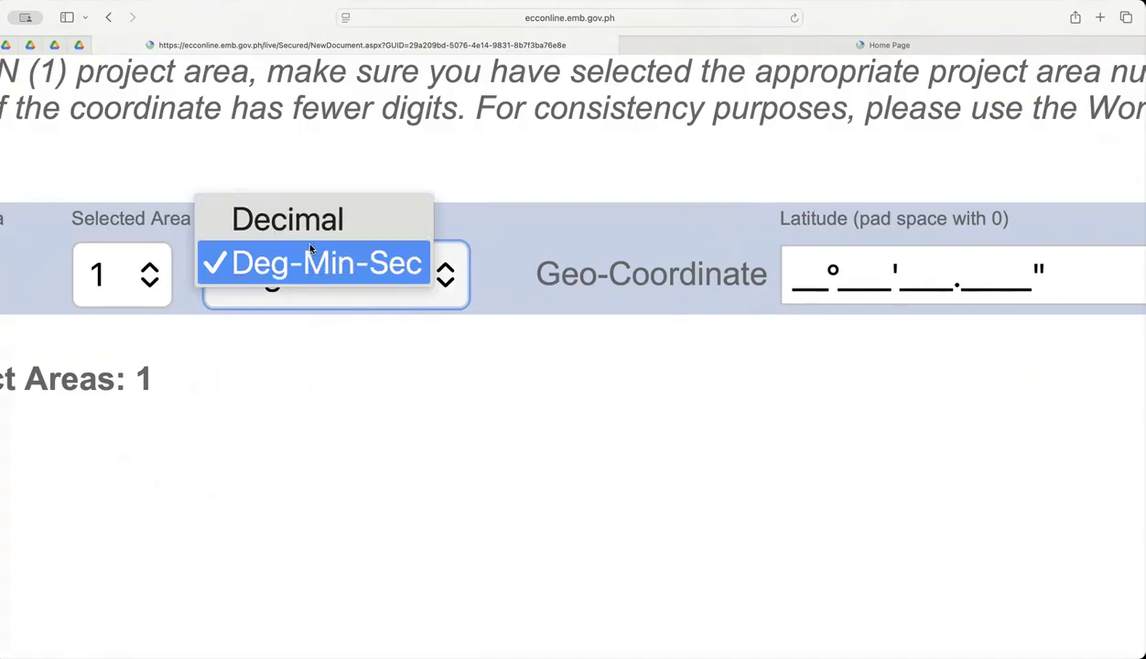
key(Escape)
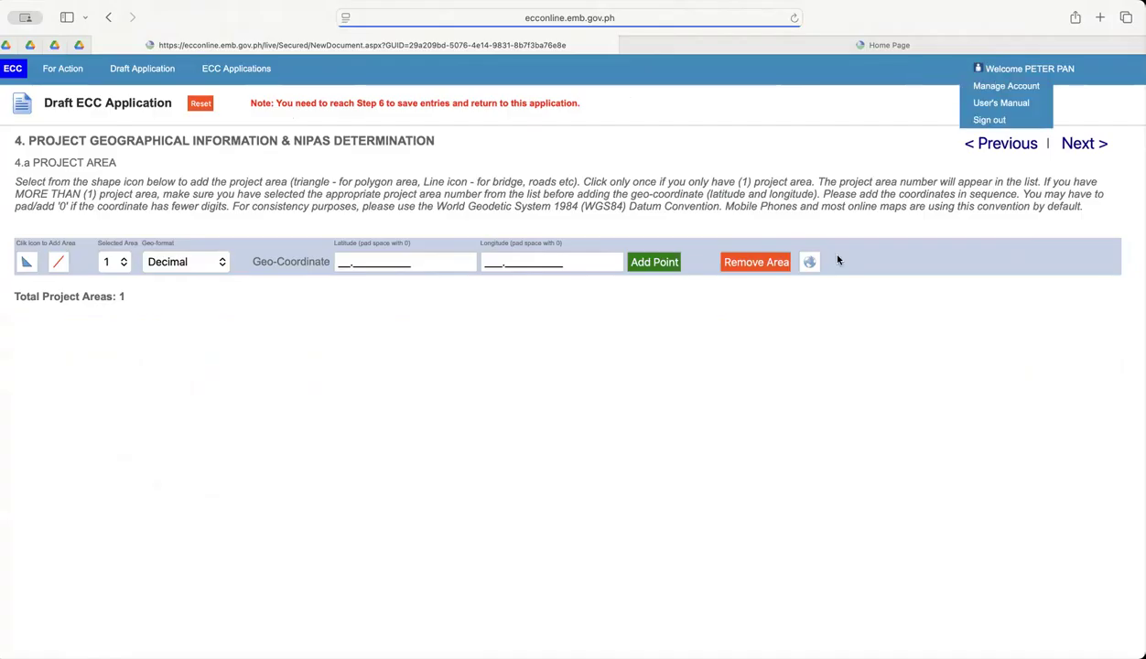
scroll(339, 261, up, 5)
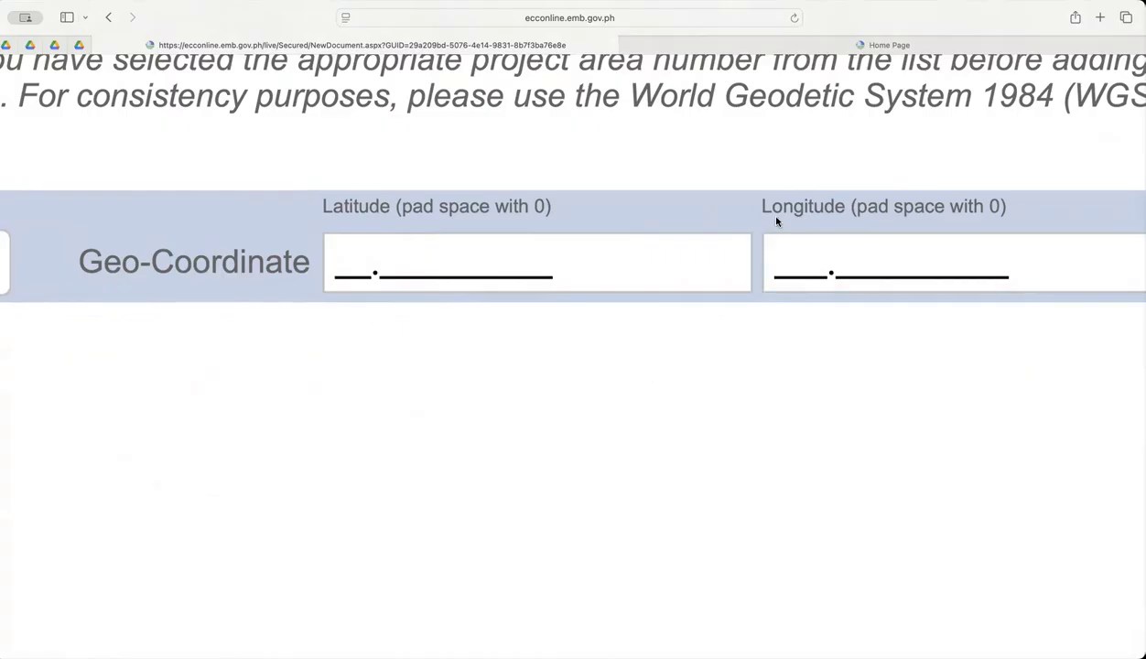
Search the web for "Sm batangas" in a new browser tab and open the mall's location in Google Maps.
click(1100, 17)
text(Sm batangas)
key(Return)
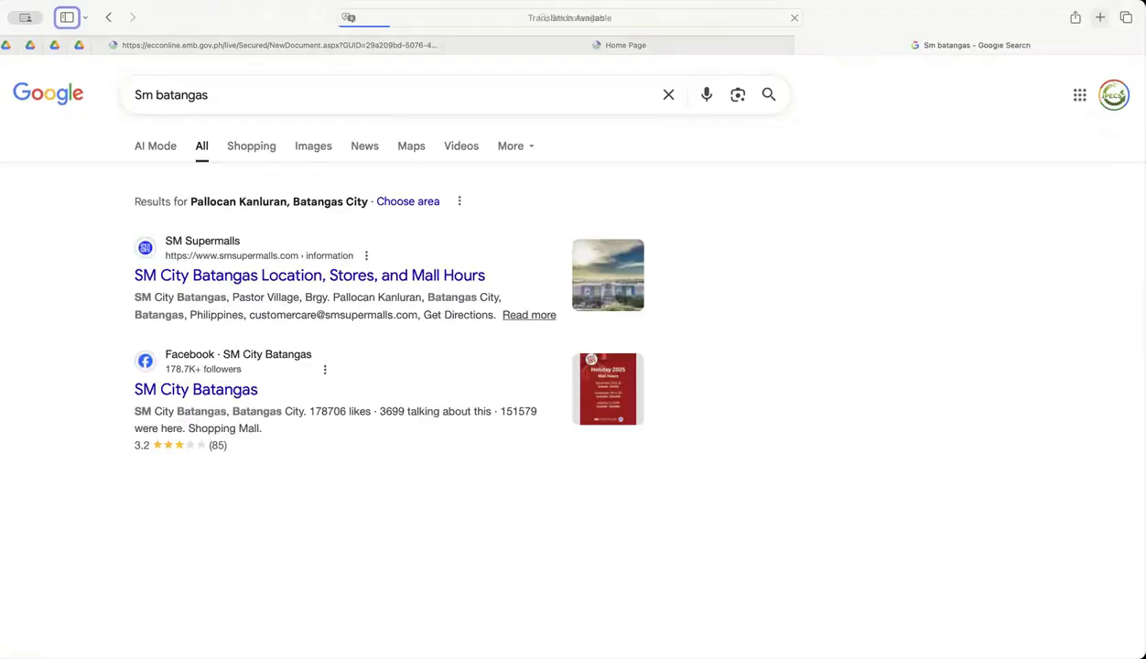
click(865, 229)
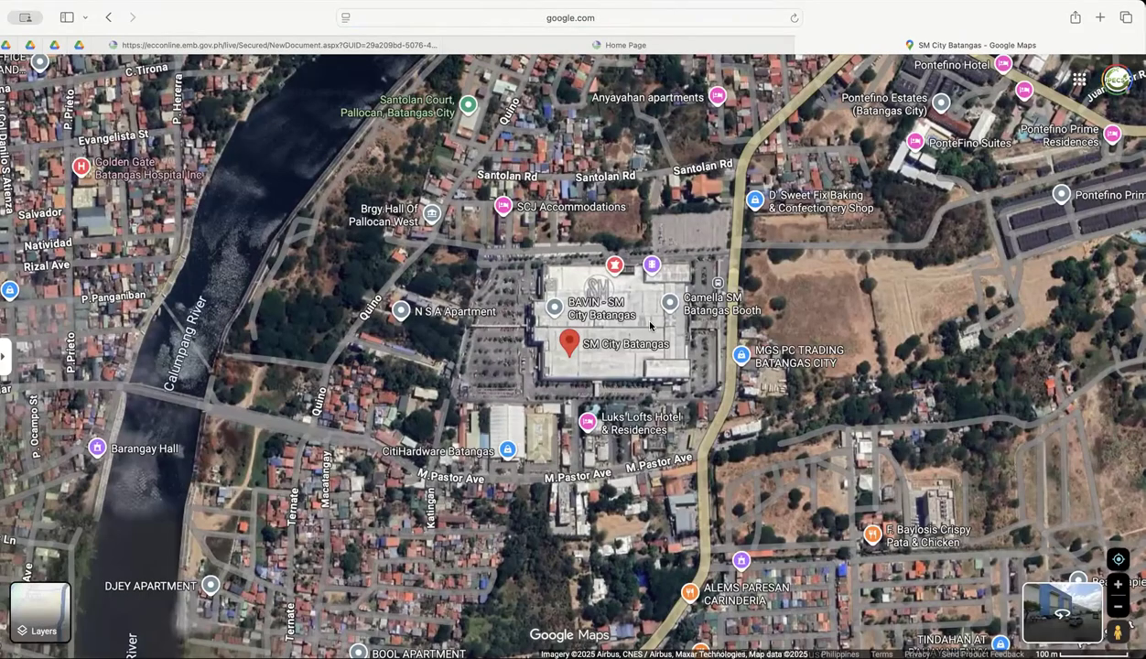
Trace the vacant land east of SM City Batangas as a closed six-point outline with Measure distance.
scroll(650, 325, up, 5)
scroll(669, 315, up, 3)
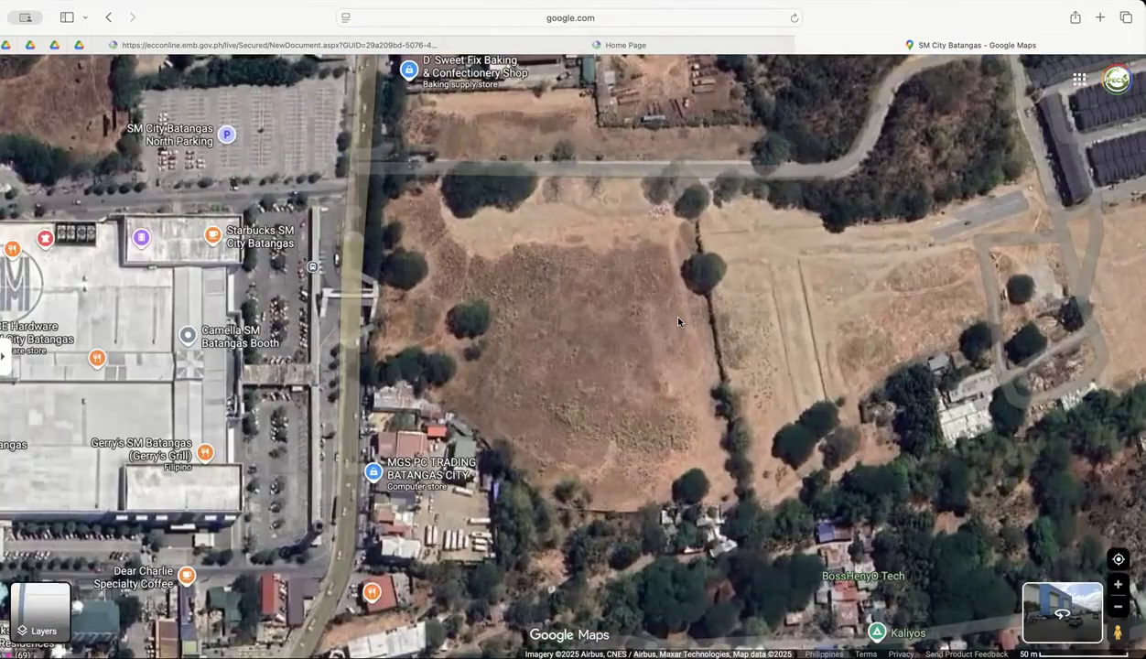
scroll(724, 348, down, 1)
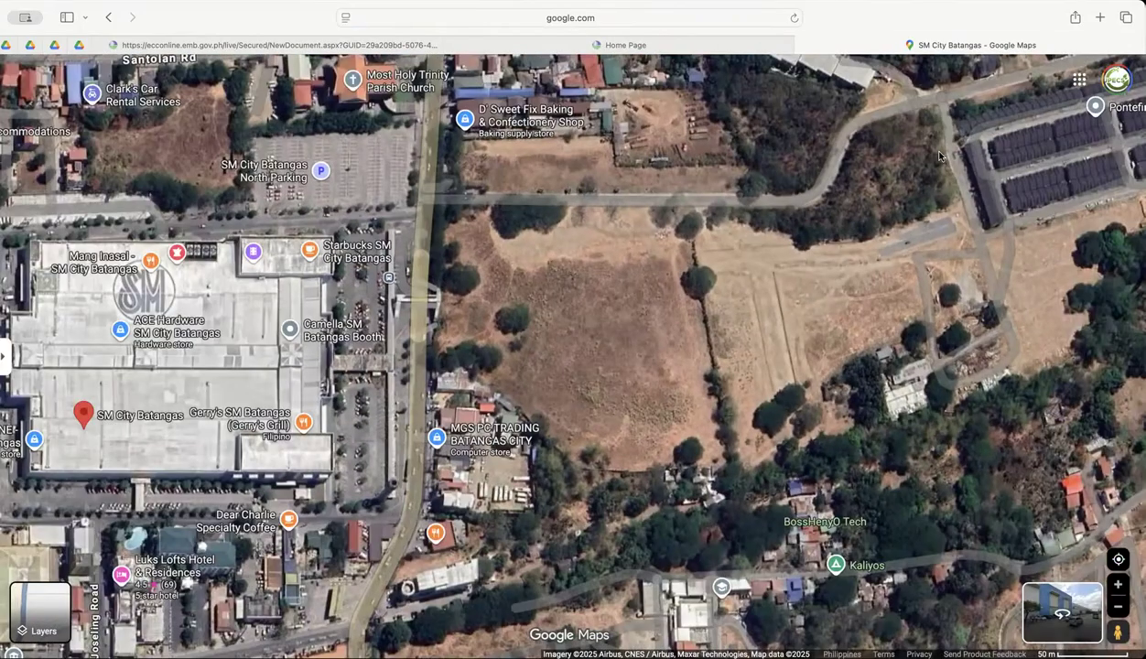
right_click(811, 211)
click(900, 475)
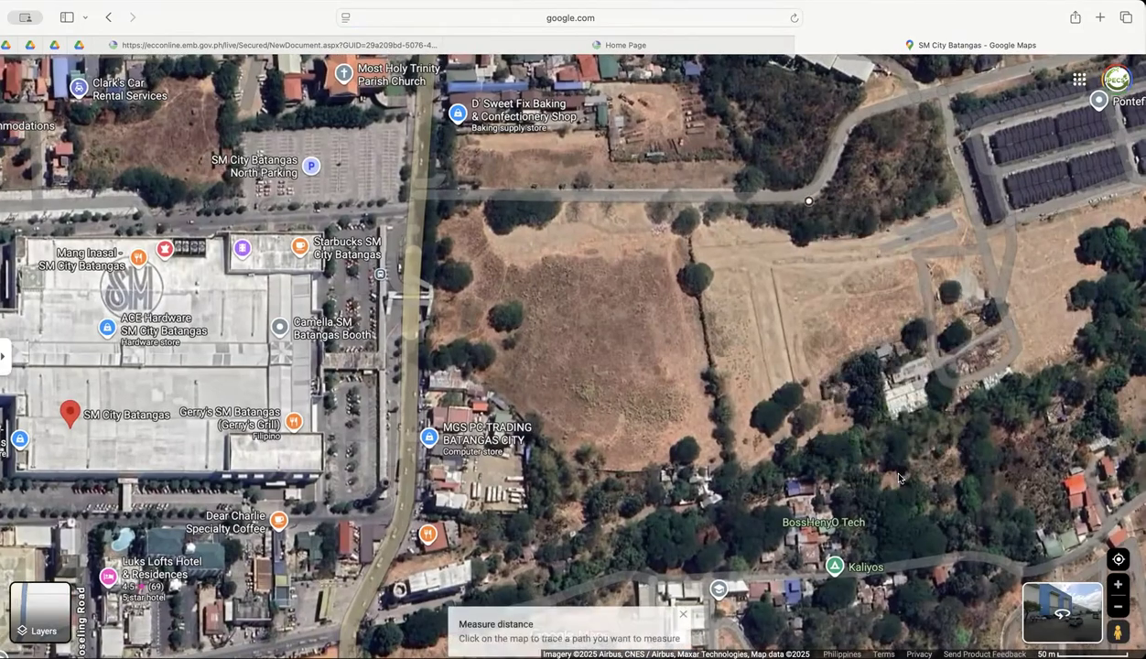
click(425, 201)
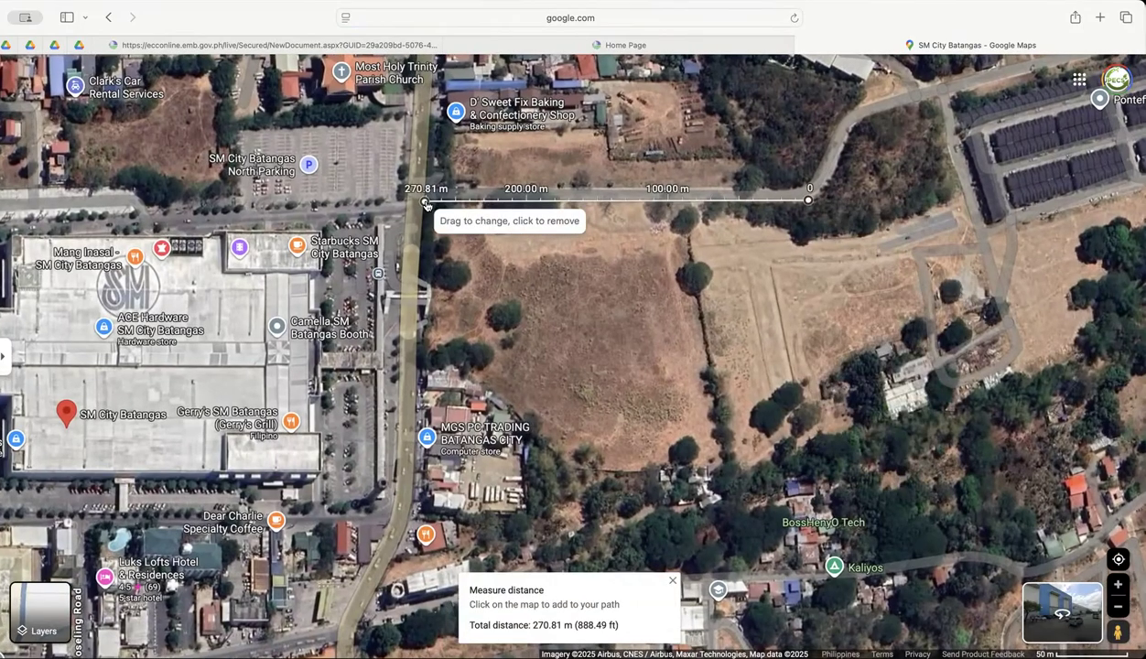
click(418, 367)
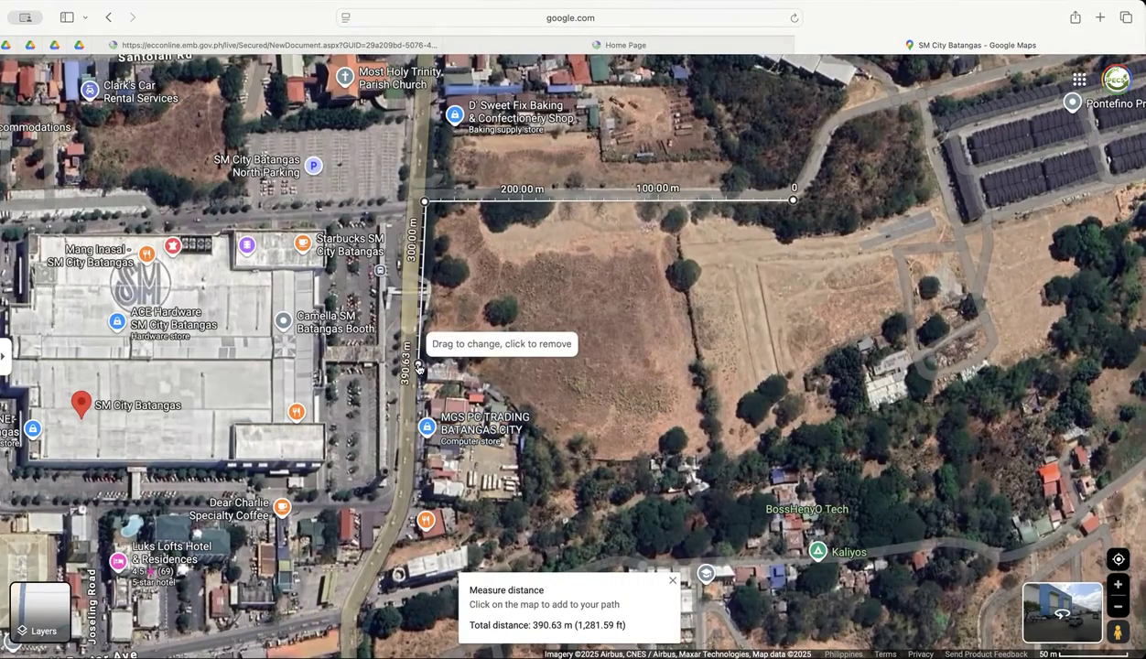
click(582, 460)
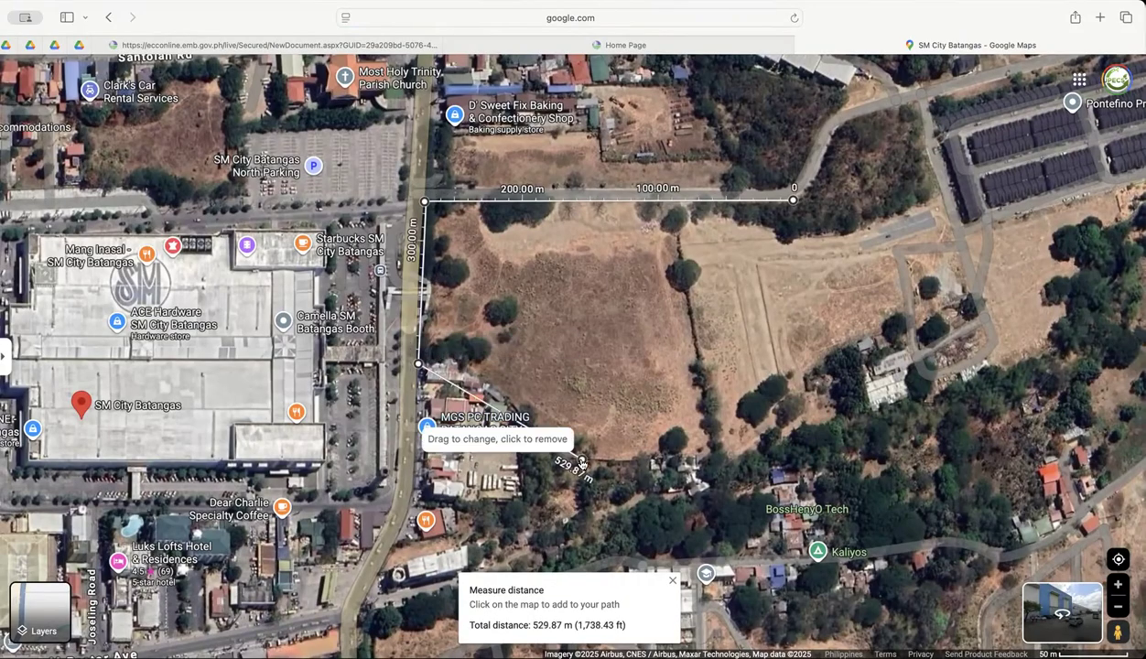
click(1006, 370)
click(915, 101)
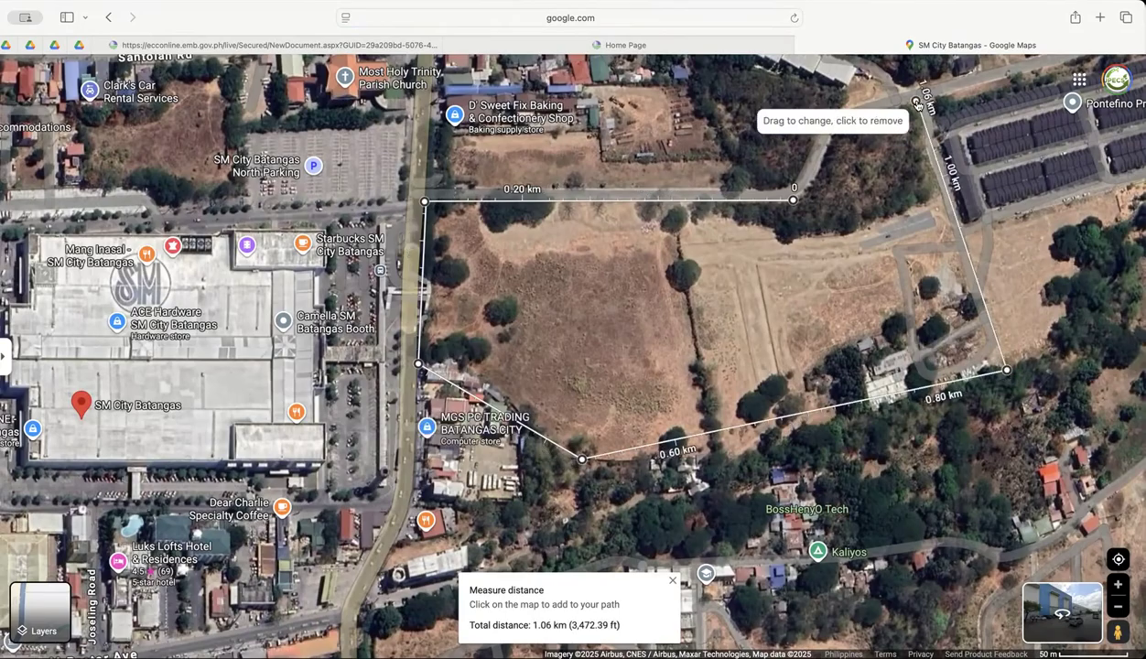
click(793, 200)
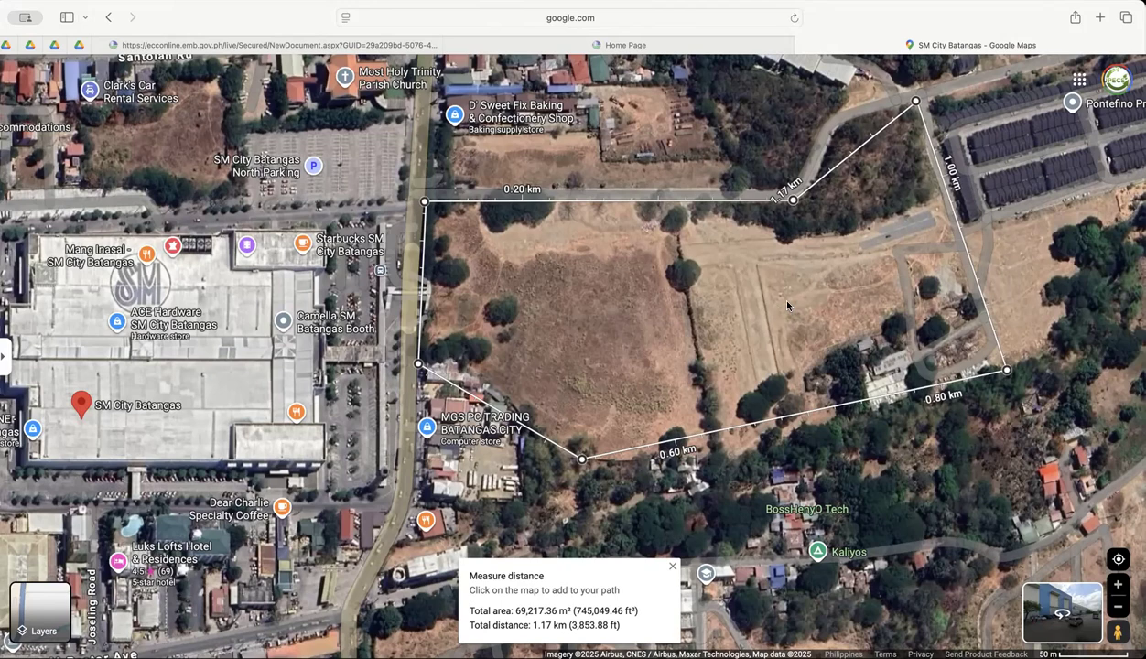
Look up the coordinates of the outline's corners one by one, from the southeast corner around to the northwest corner.
right_click(999, 368)
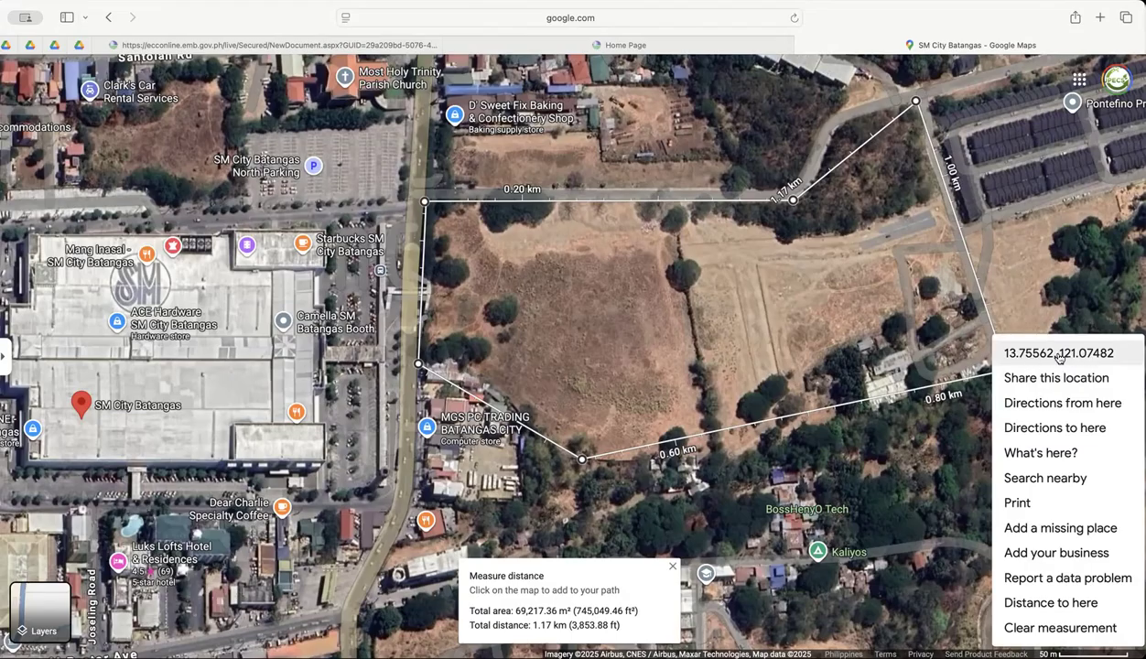
right_click(916, 100)
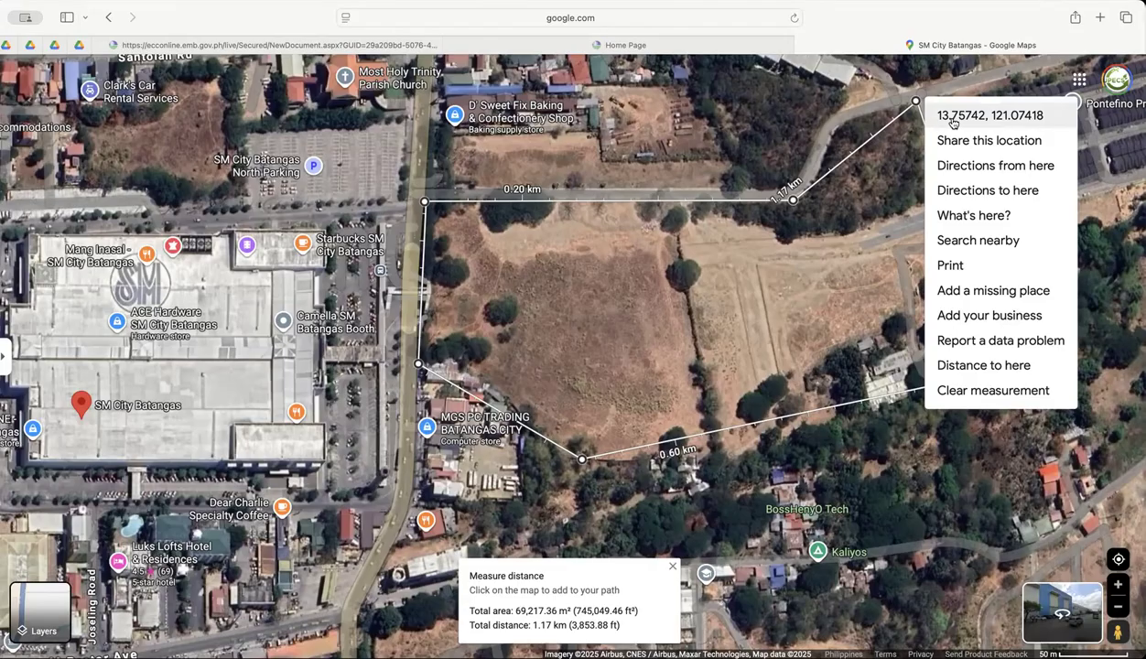
scroll(988, 119, up, 5)
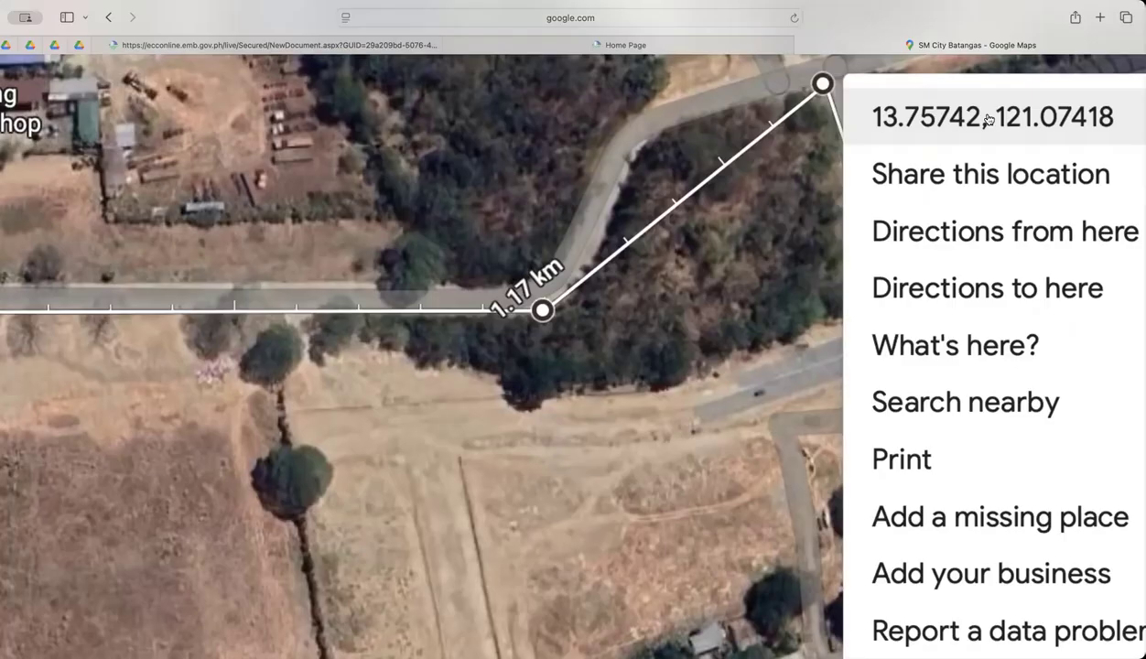
scroll(988, 119, up, 2)
scroll(989, 119, down, 7)
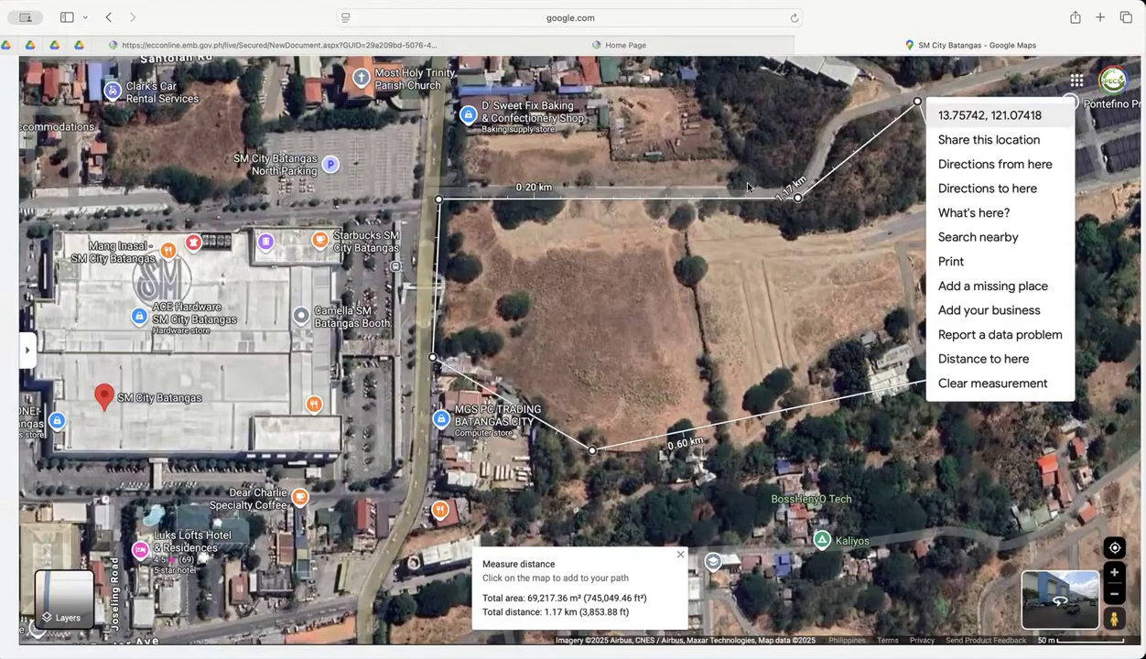
right_click(799, 210)
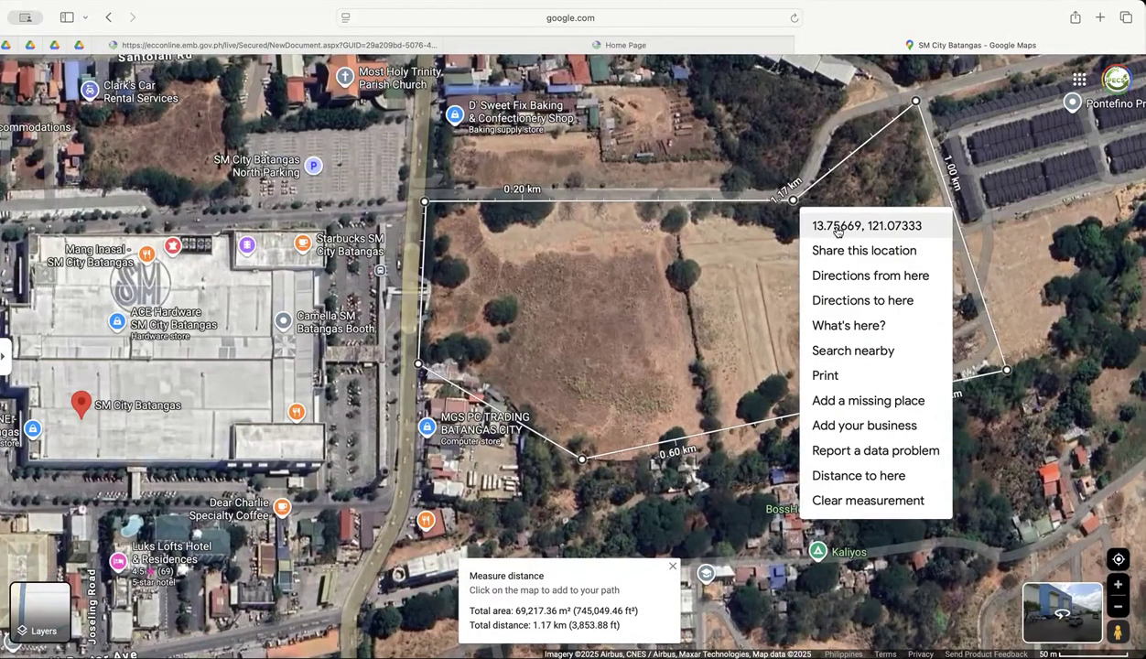
right_click(415, 191)
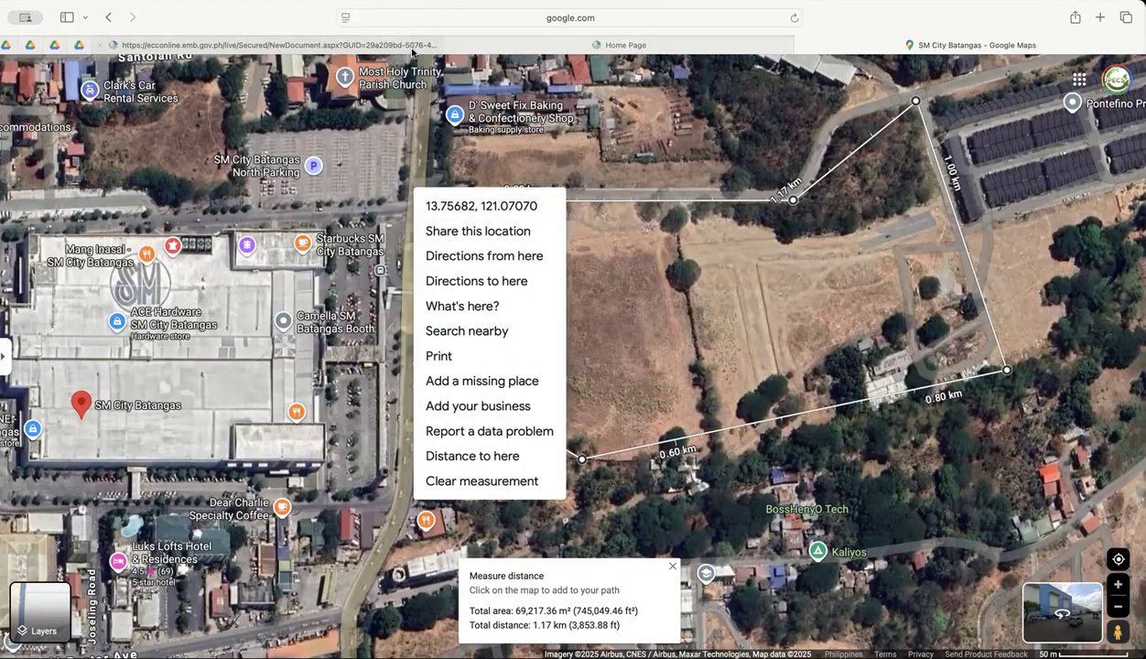
Switch to the ECC application to examine the decimal latitude and longitude fields, and return to the map in Google Maps.
click(405, 45)
scroll(505, 344, down, 3)
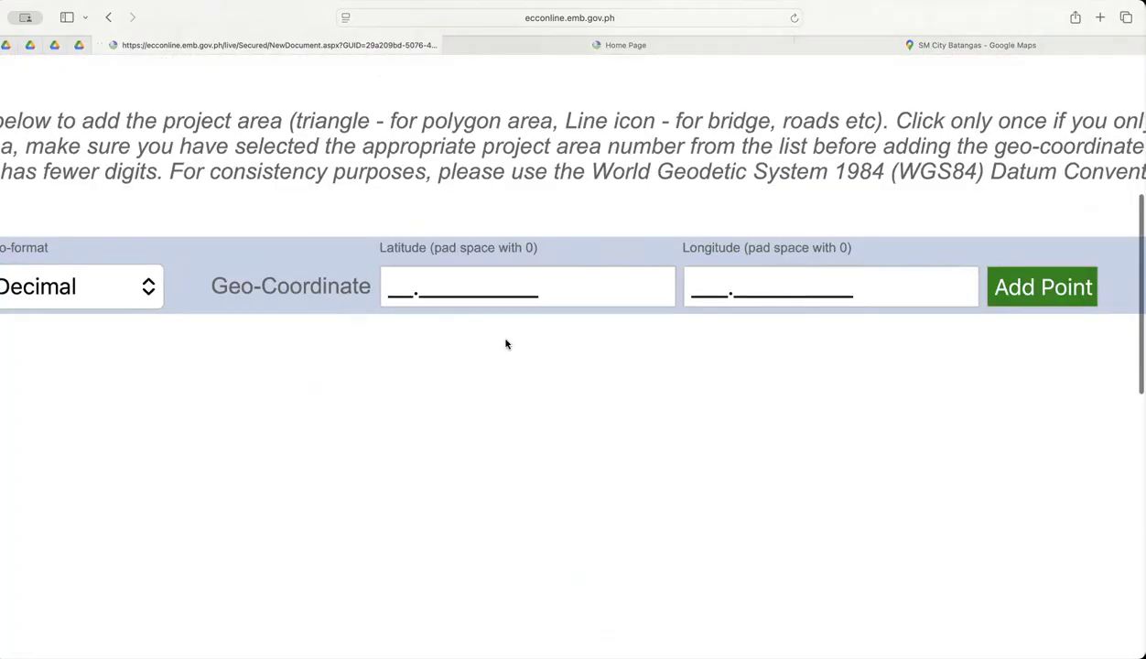
scroll(505, 344, down, 3)
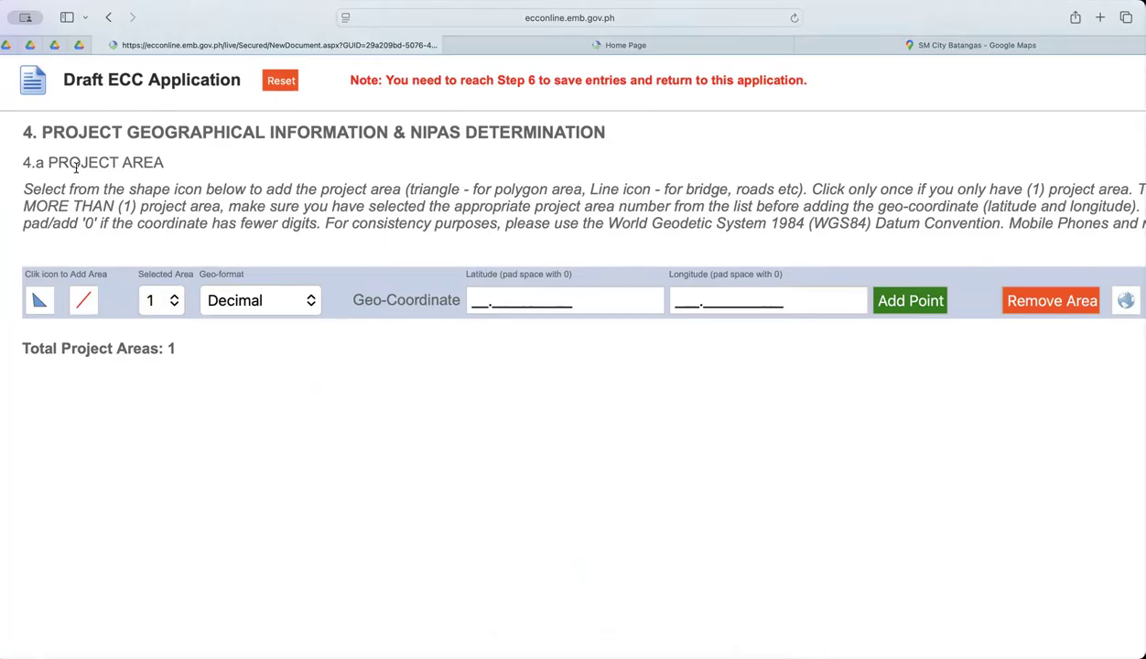
scroll(432, 304, right, 2)
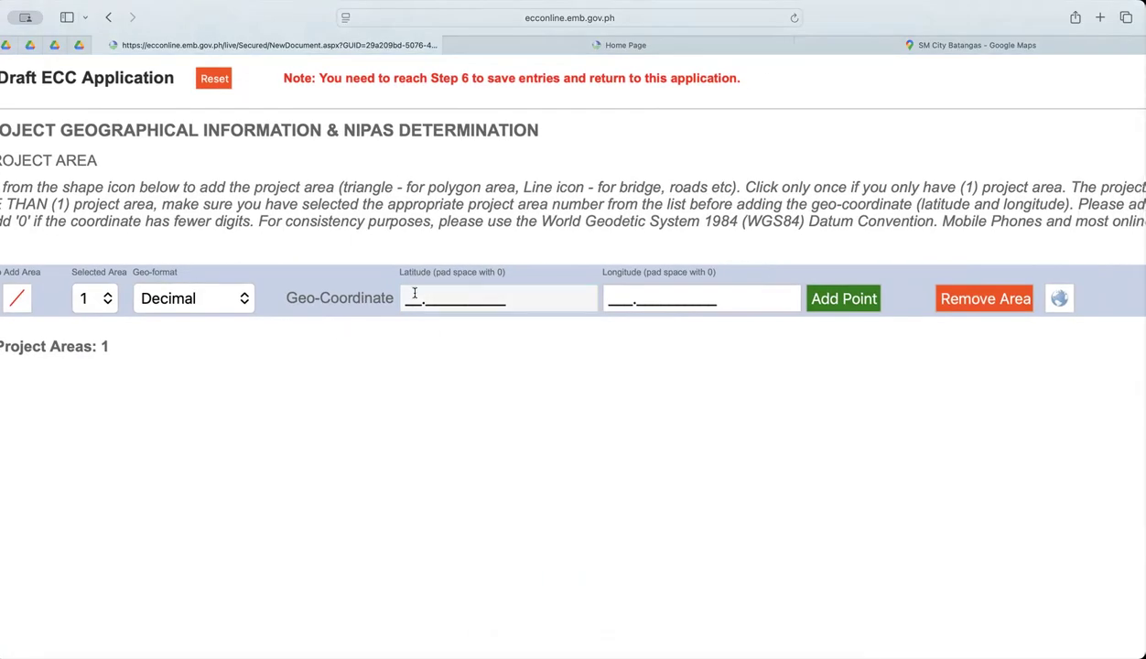
scroll(412, 290, up, 5)
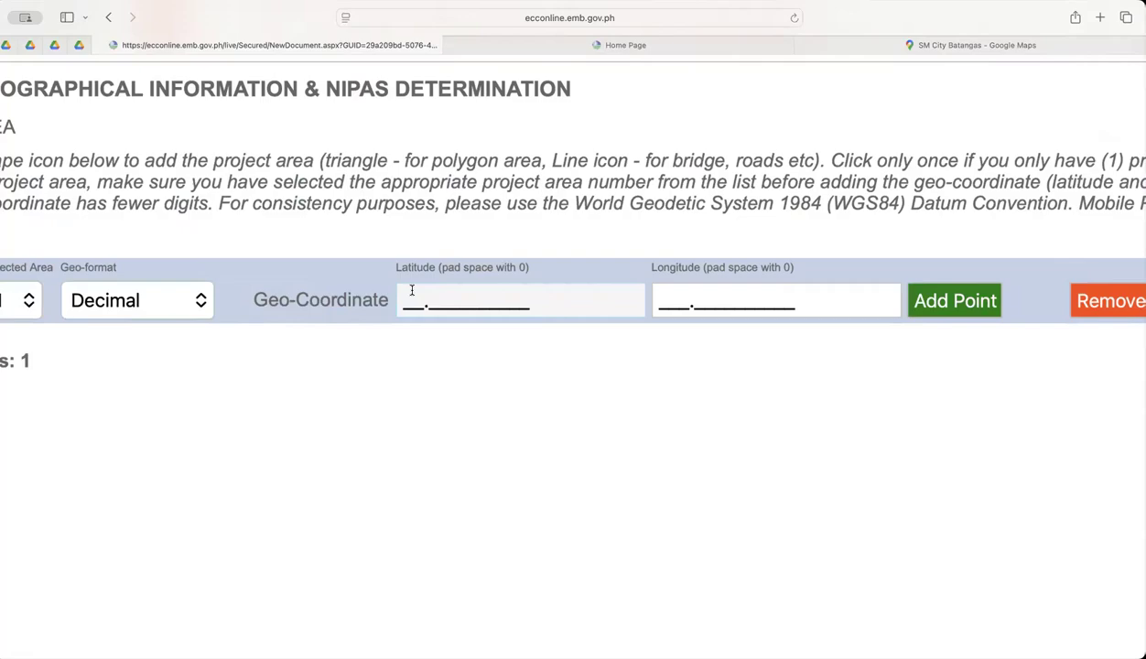
scroll(412, 290, up, 1)
click(966, 44)
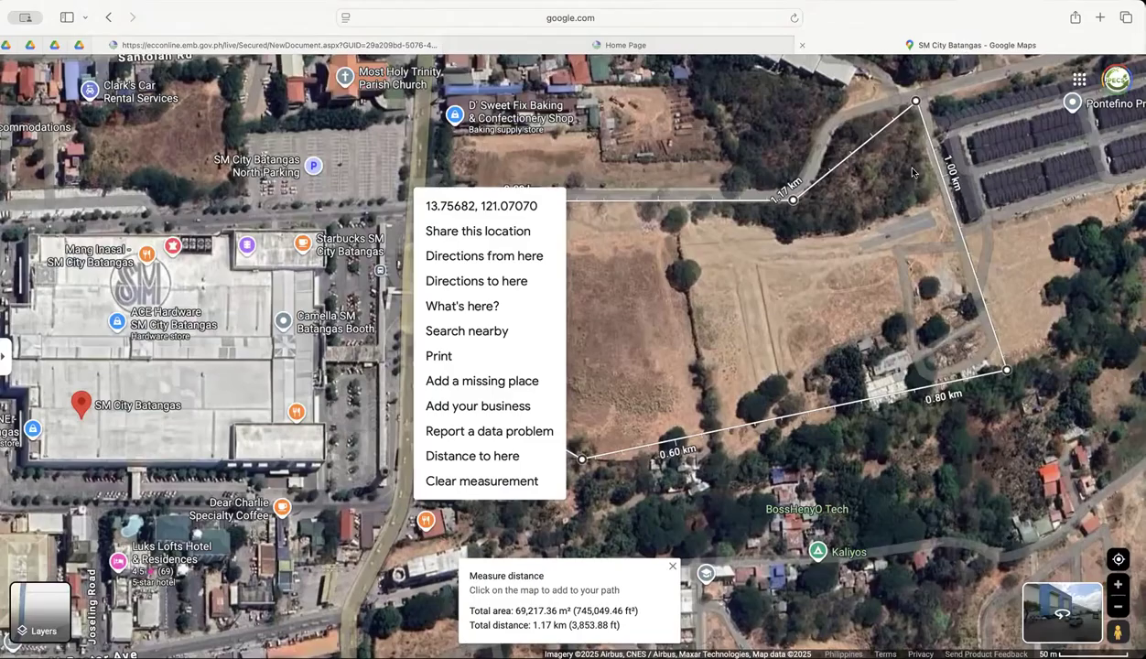
Look up the coordinates of the outline's northeast corner on the map.
click(913, 103)
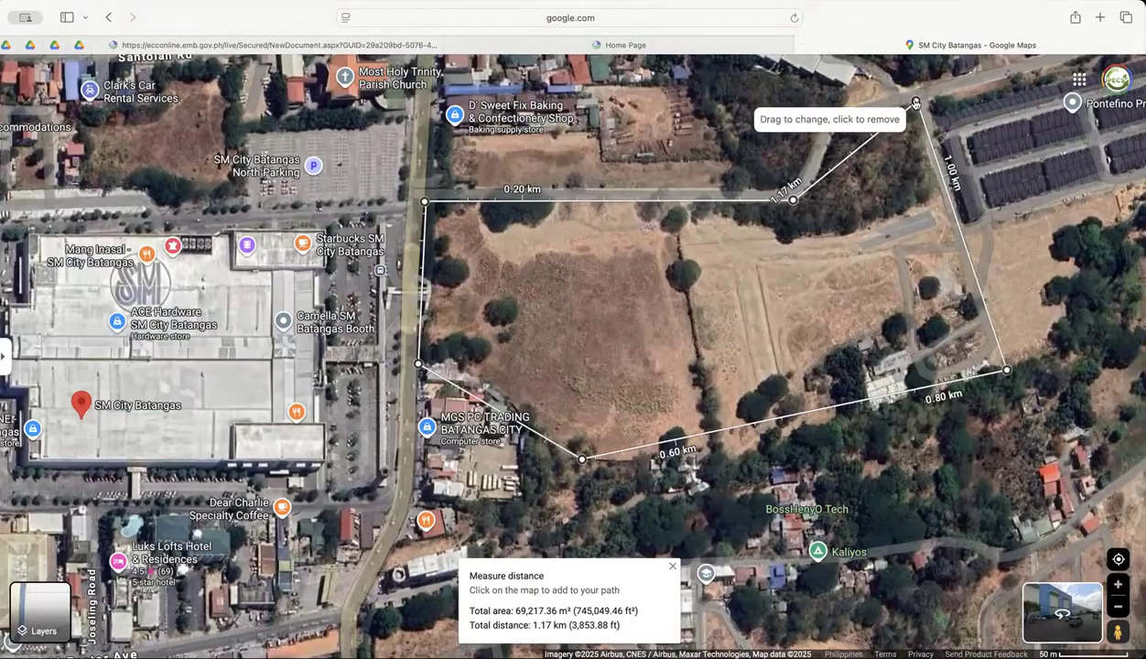
right_click(963, 122)
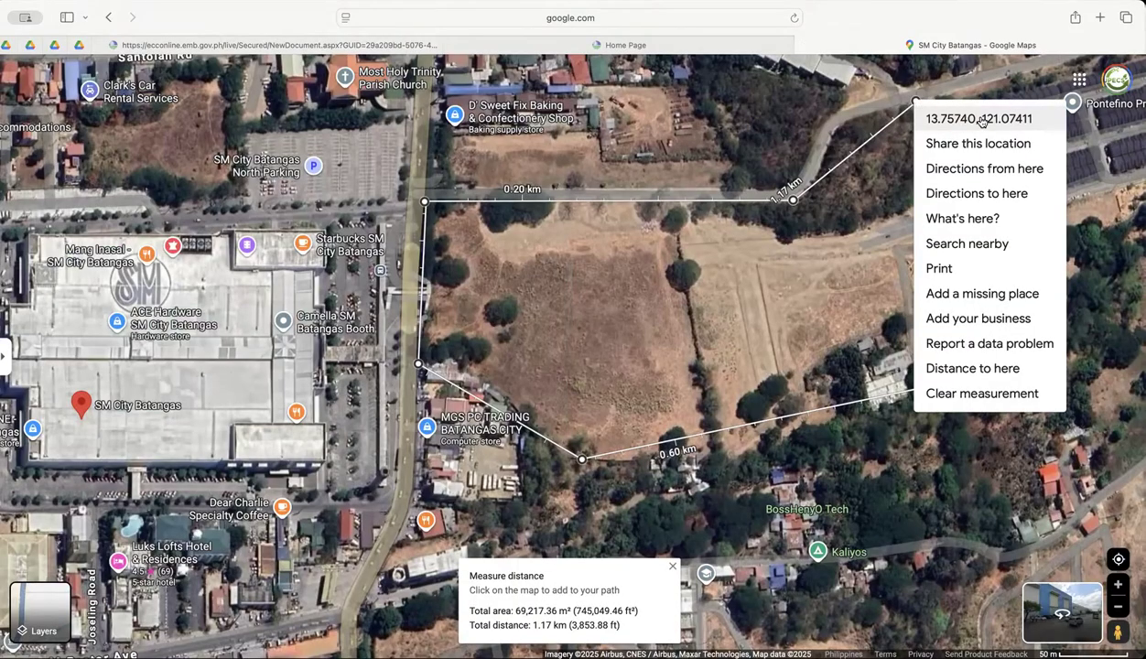
scroll(981, 122, up, 5)
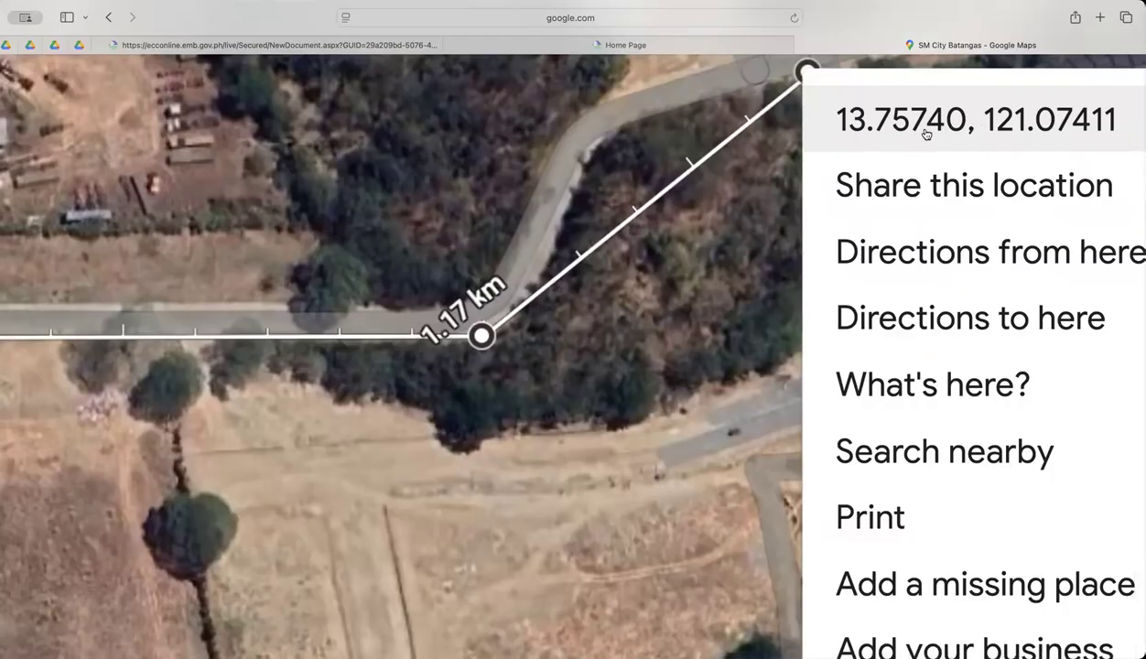
Switch to the ECC application and enter 13.7574900000 as the latitude of the polygon's first point.
click(388, 45)
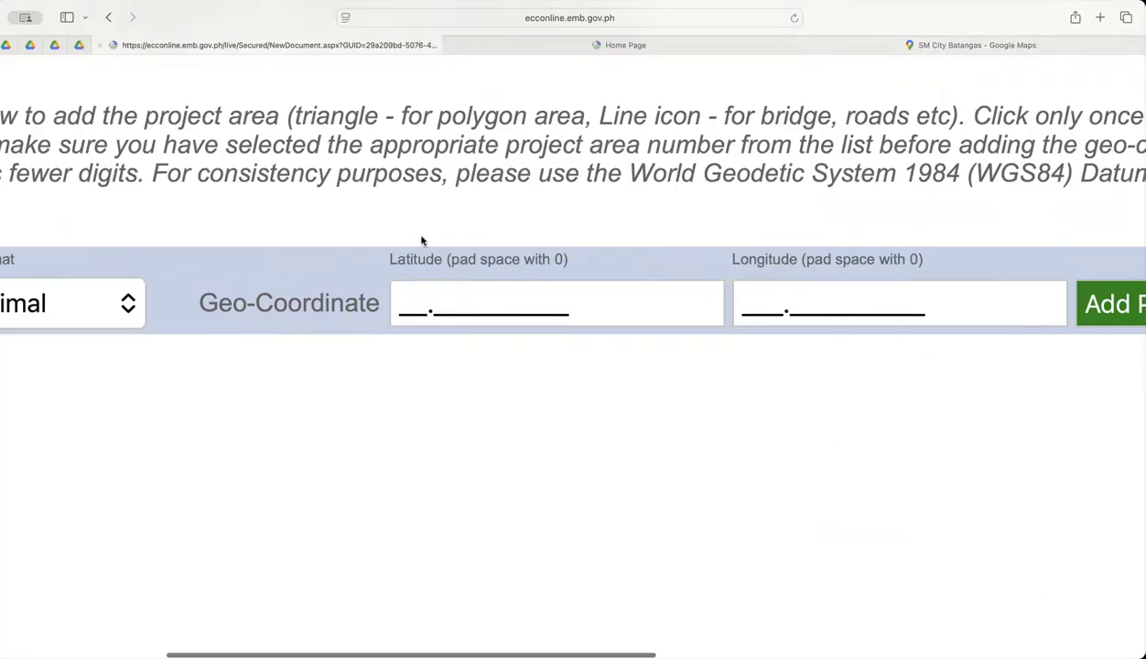
click(399, 304)
text(13.75)
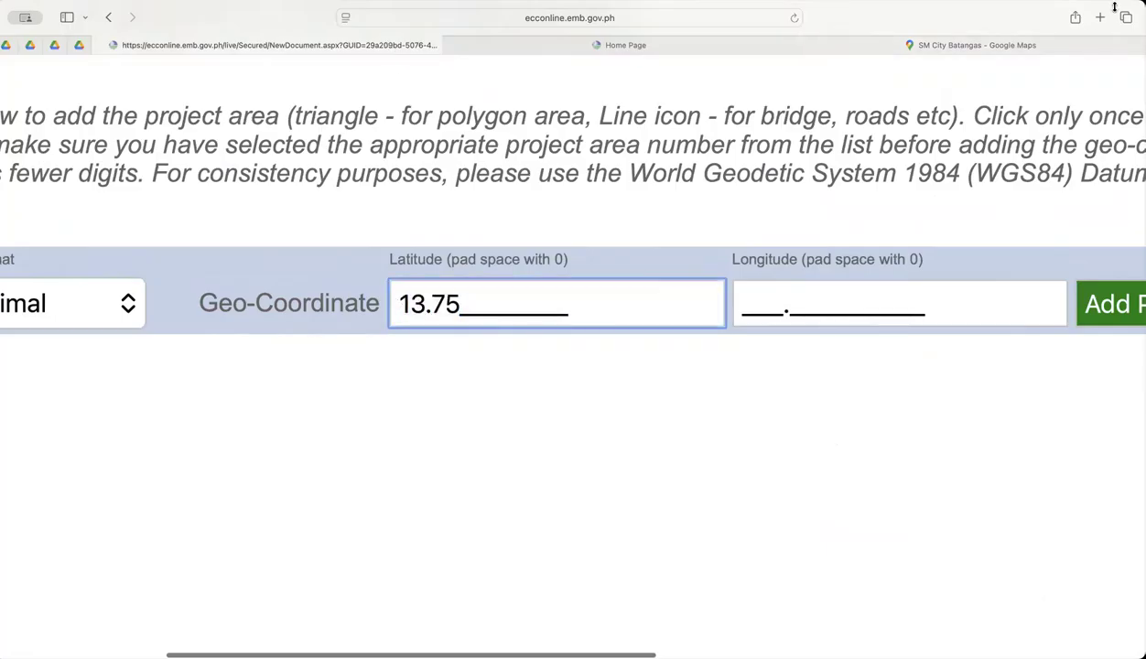
click(1046, 45)
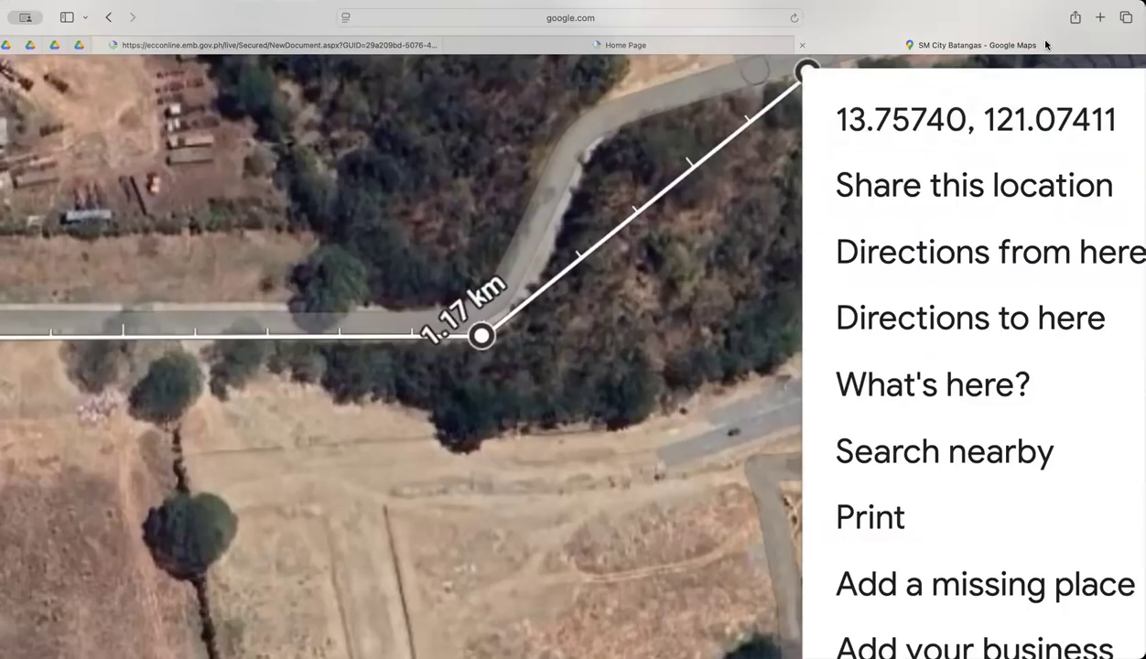
click(362, 45)
click(454, 307)
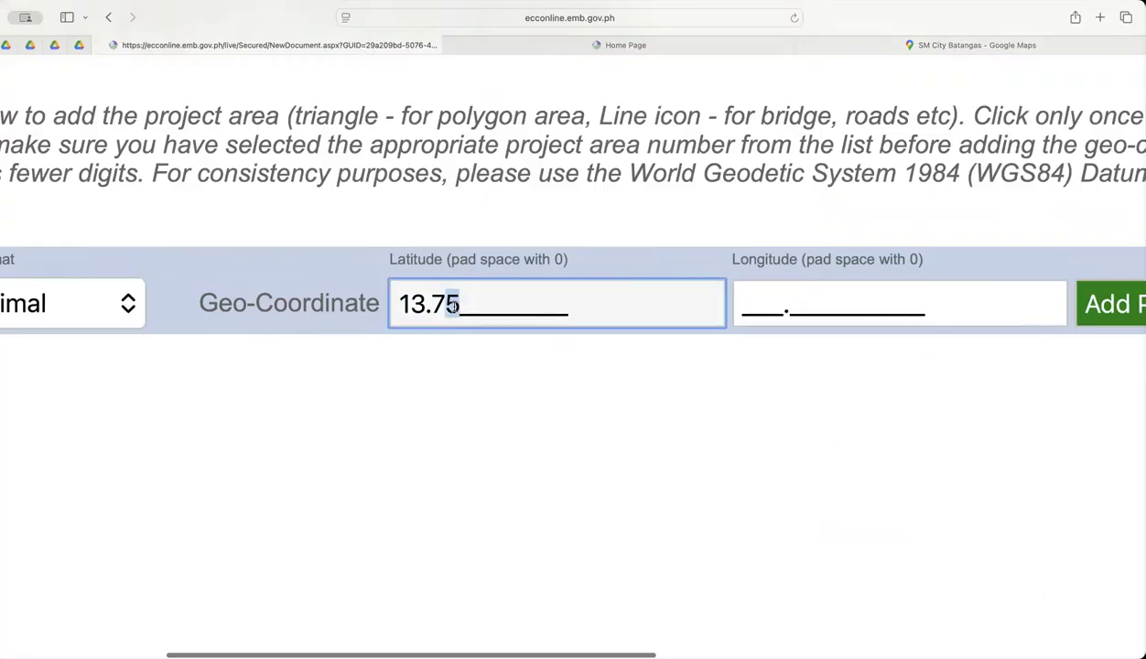
text(7490)
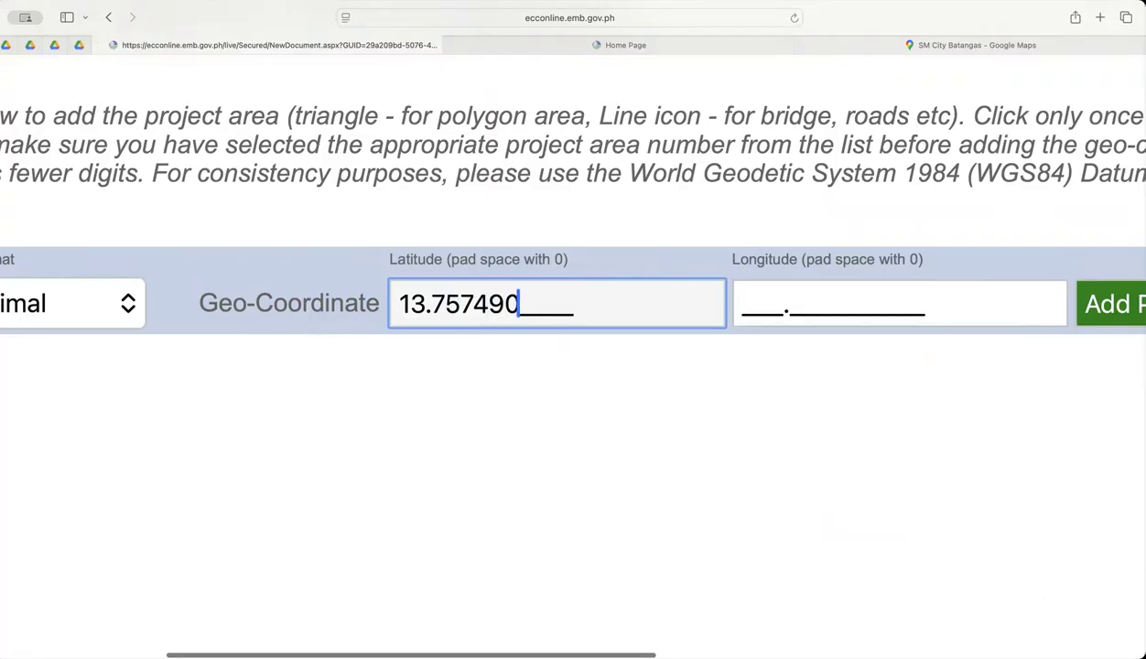
text(0000)
key(Tab)
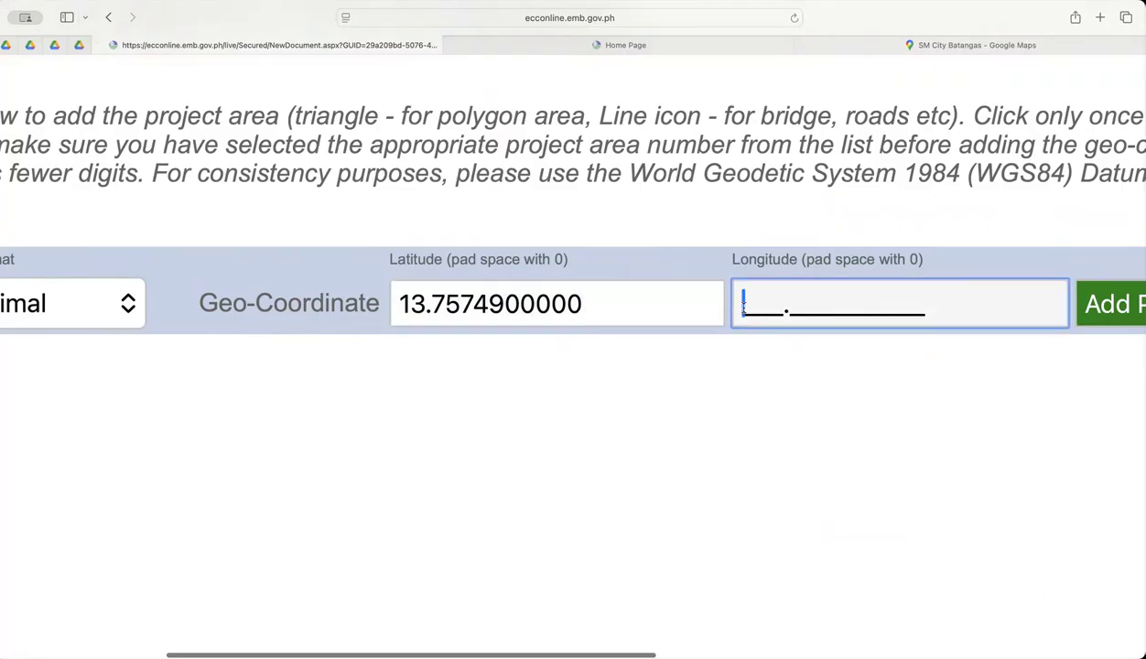
Enter 121.0741110000 as the longitude, checking it against the map in Google Maps, and add the point to project area 1.
click(1030, 45)
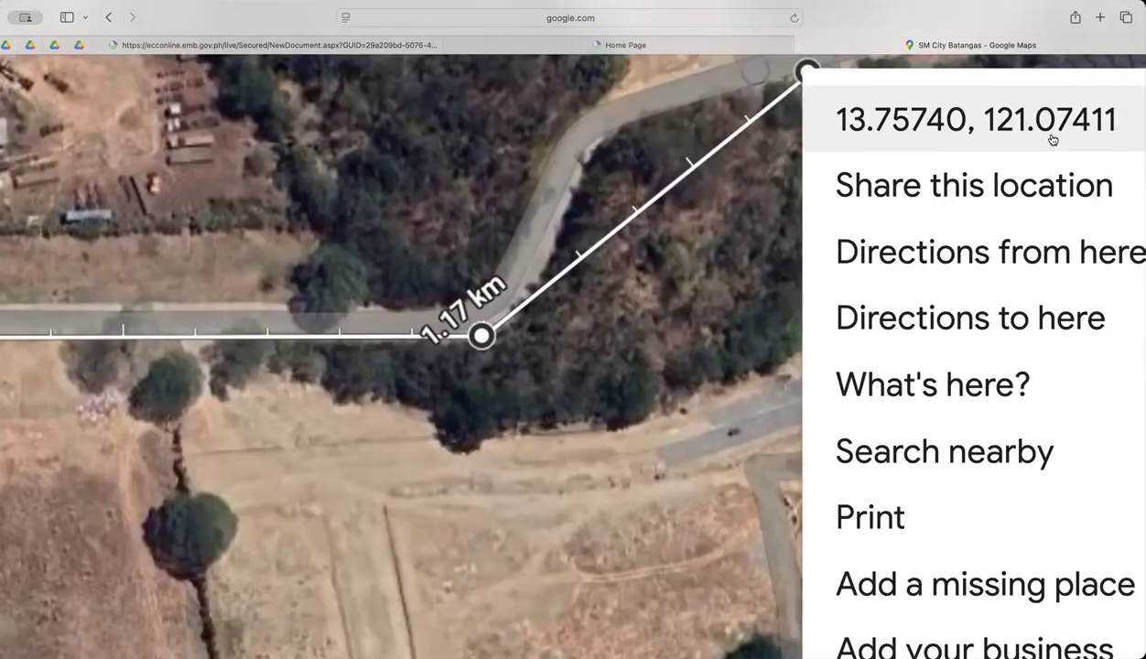
click(275, 45)
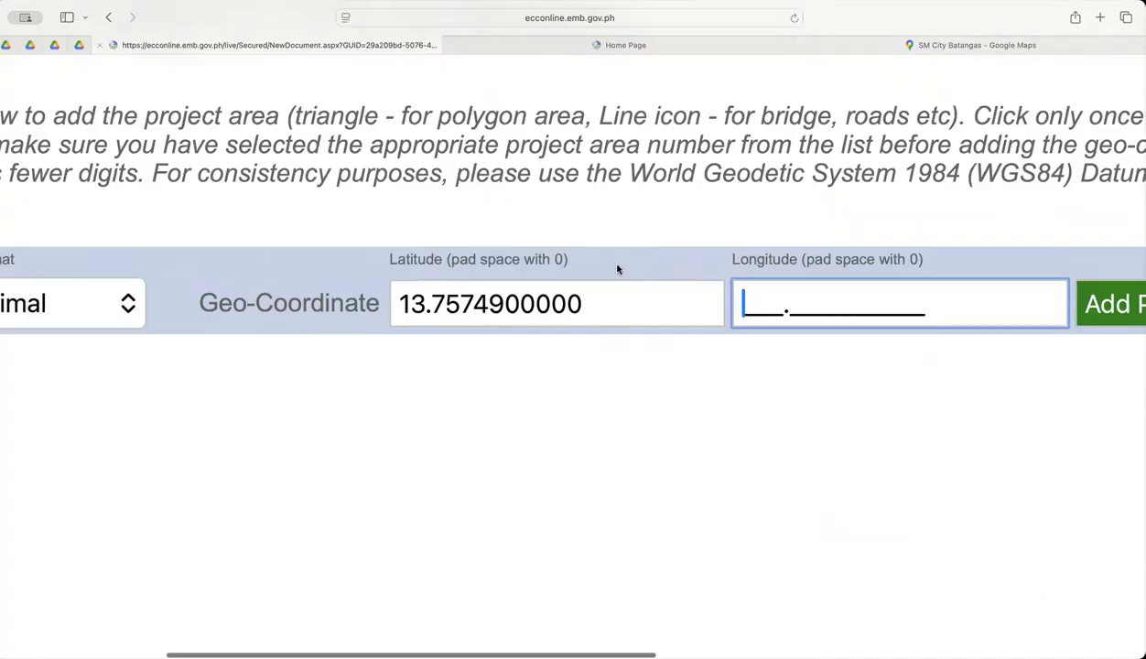
text(121.07)
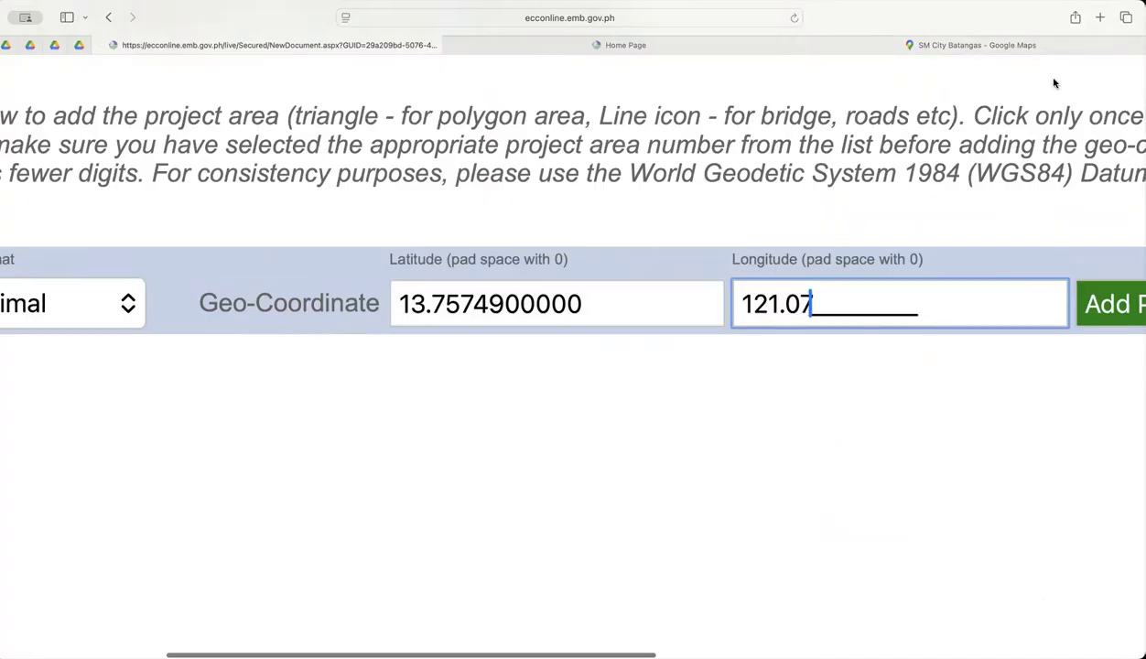
click(1005, 47)
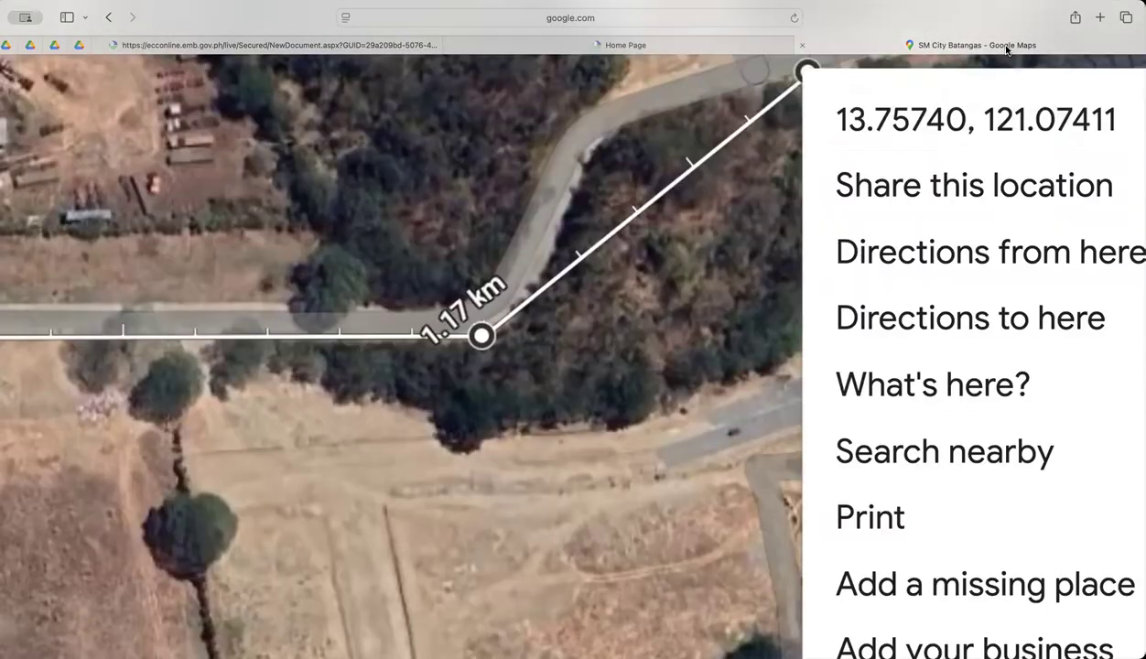
click(328, 46)
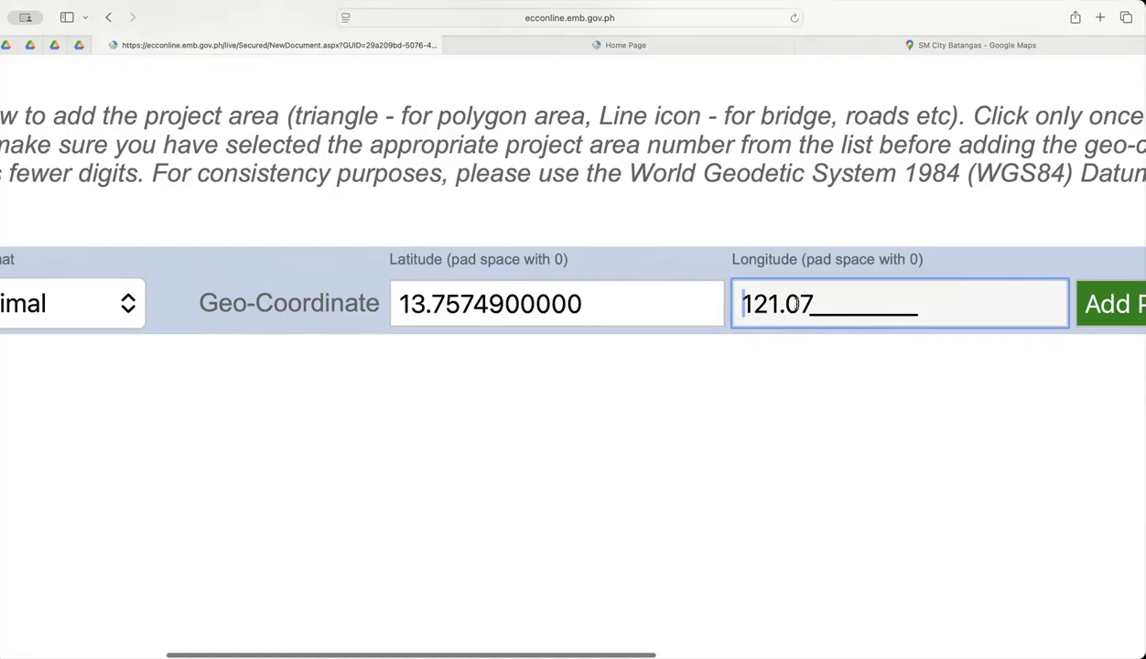
key(Right)
key(Right)
key(Right)
key(Right)
key(Right)
key(Right)
text(4111)
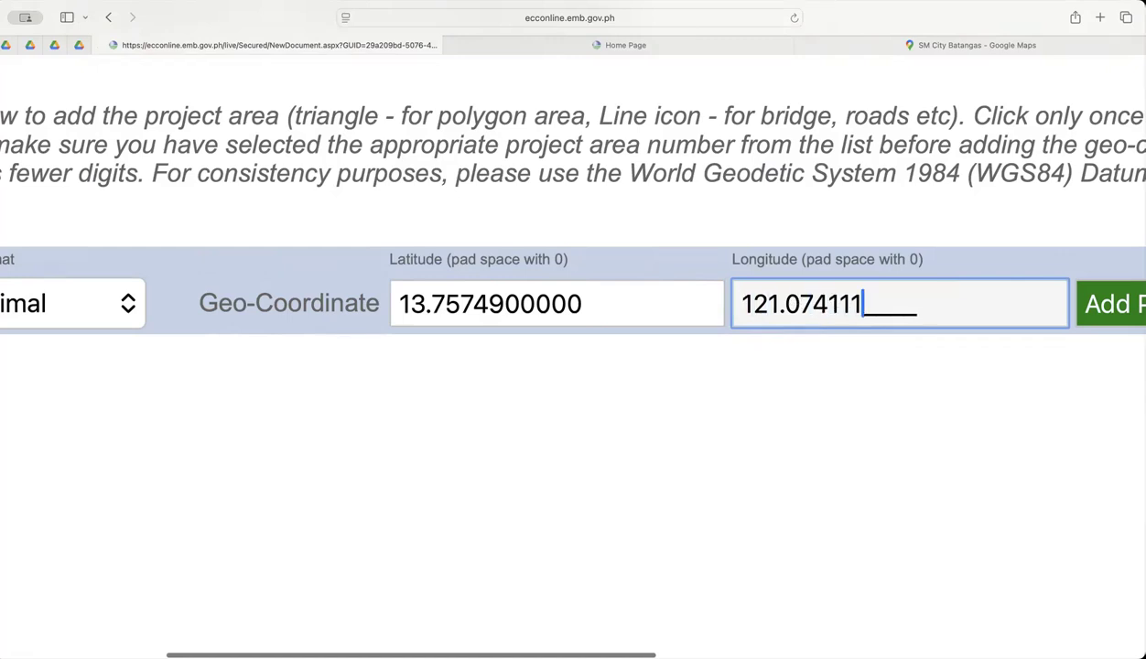
text(0000)
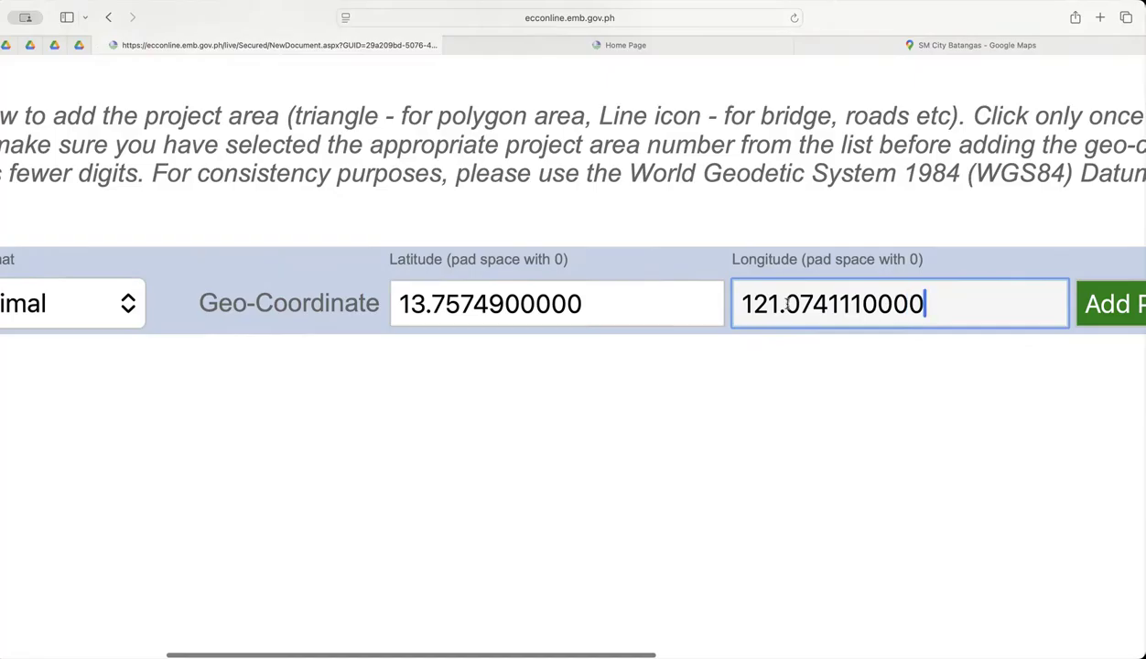
scroll(786, 303, down, 3)
scroll(789, 304, down, 5)
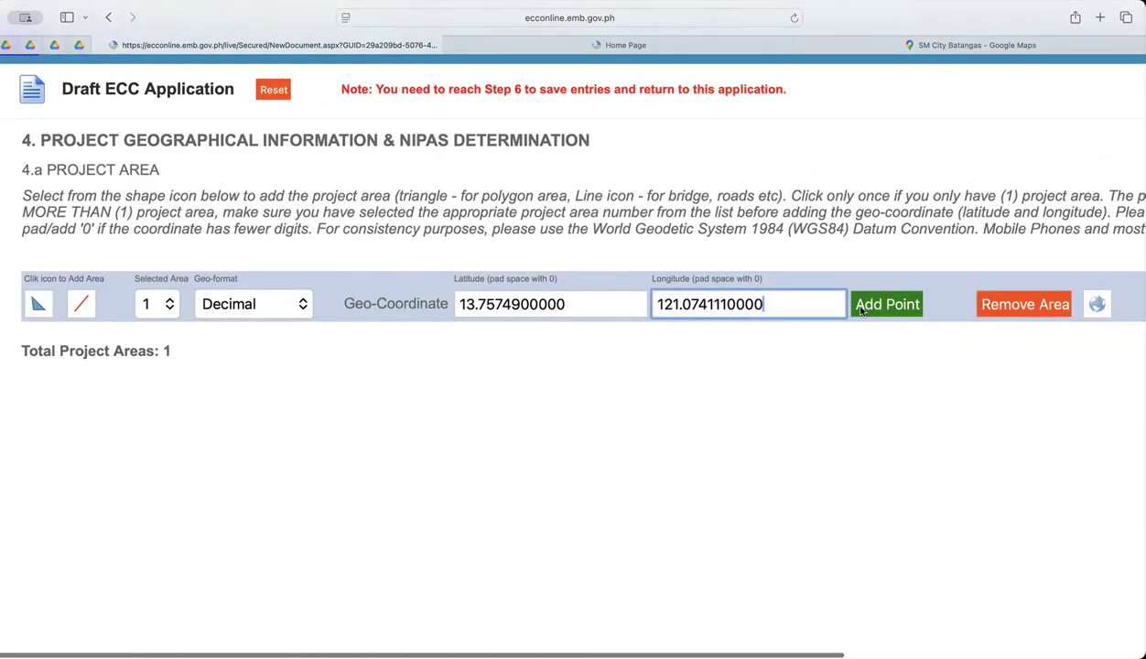
click(888, 311)
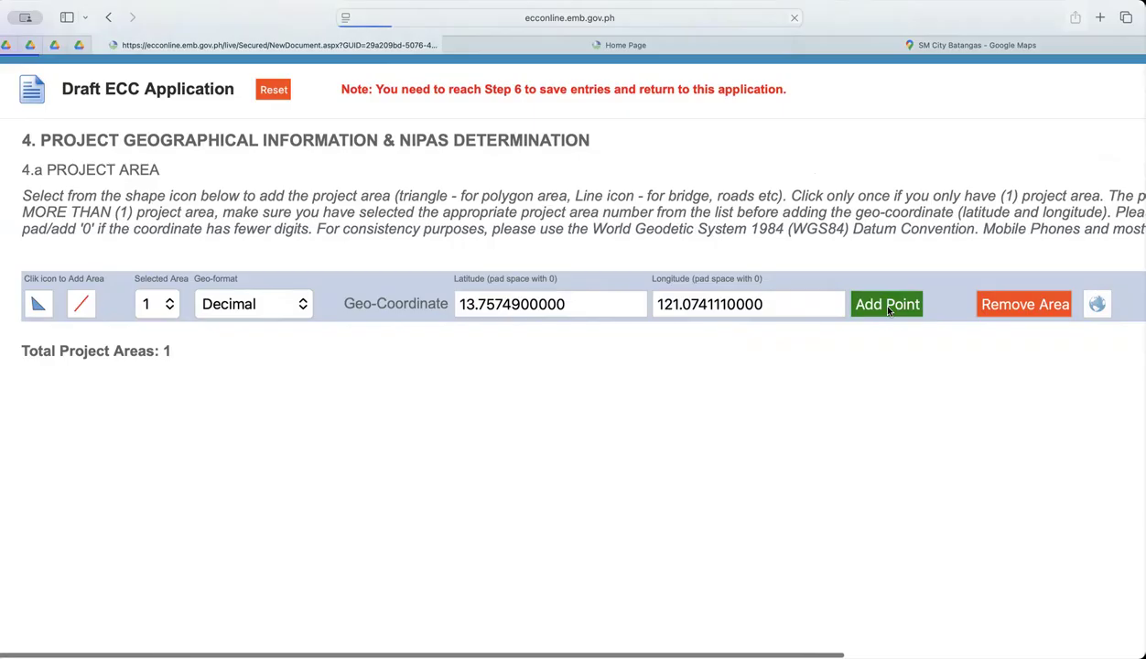
Examine the added point's DMS and decimal coordinates in the project area table and the traced outline in Google Maps.
scroll(474, 343, up, 5)
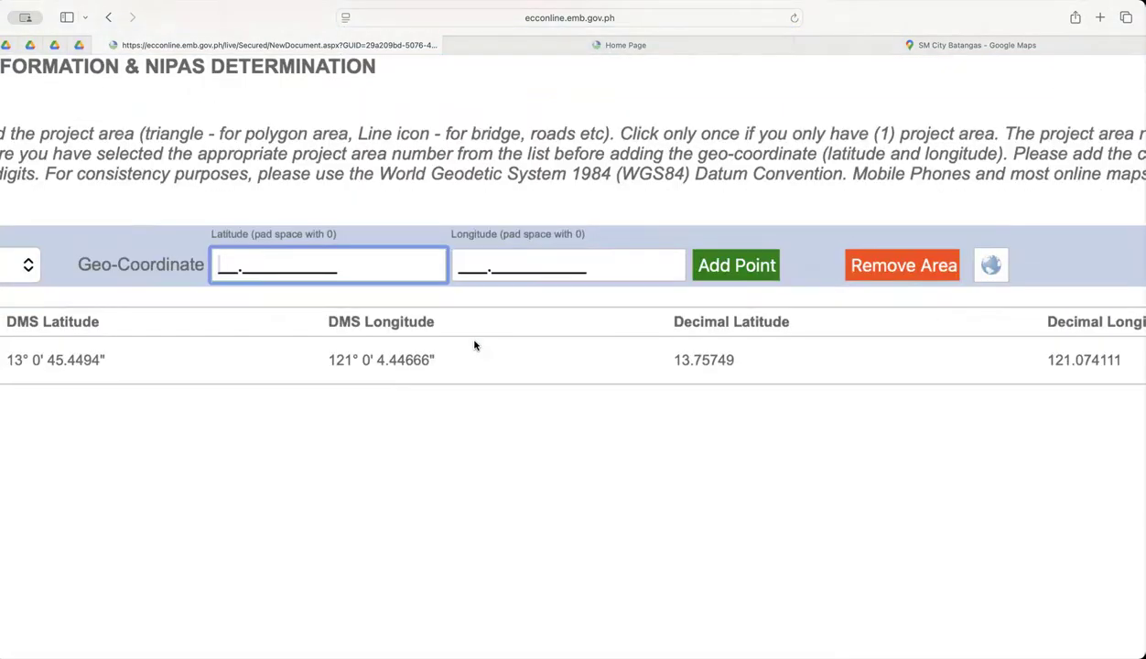
scroll(474, 345, down, 5)
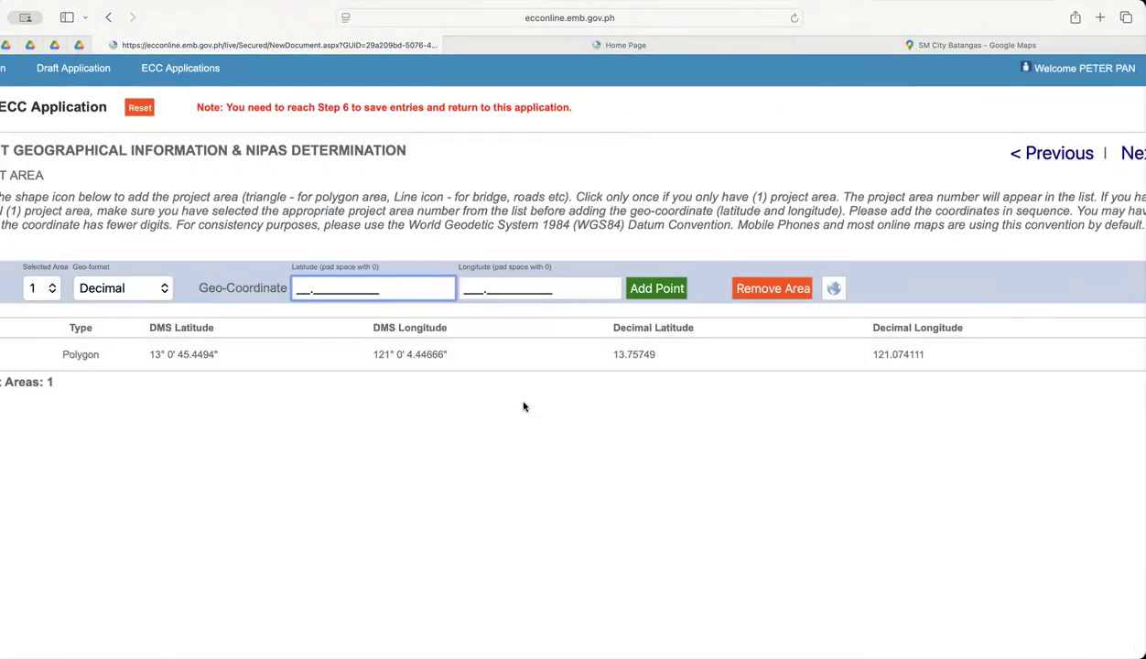
scroll(439, 299, up, 1)
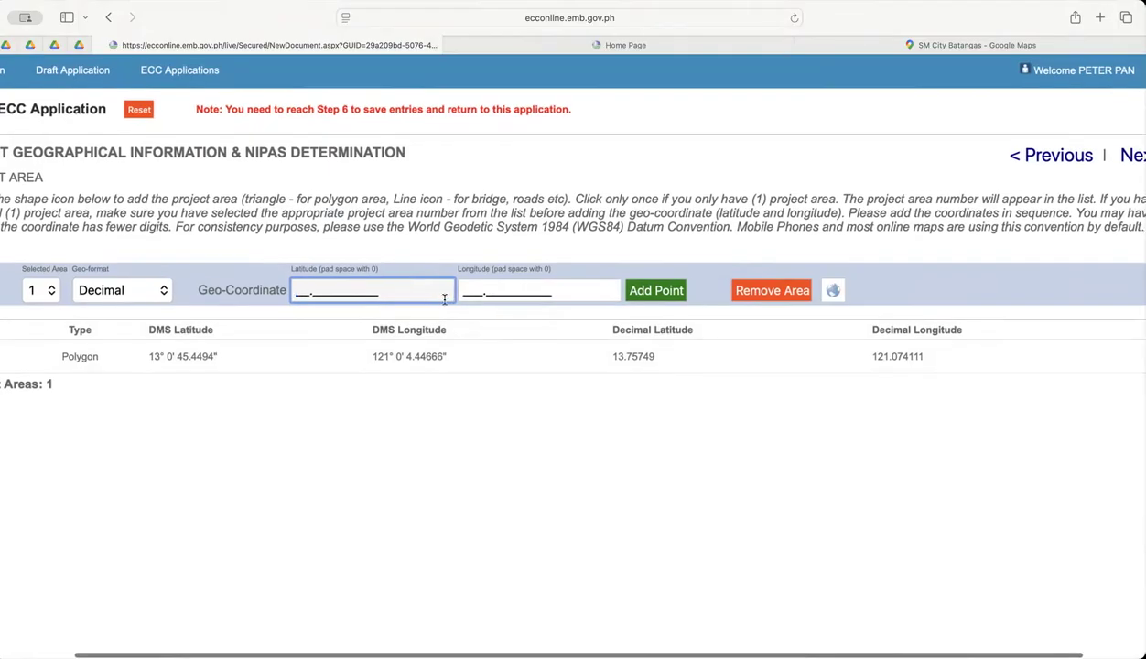
click(974, 43)
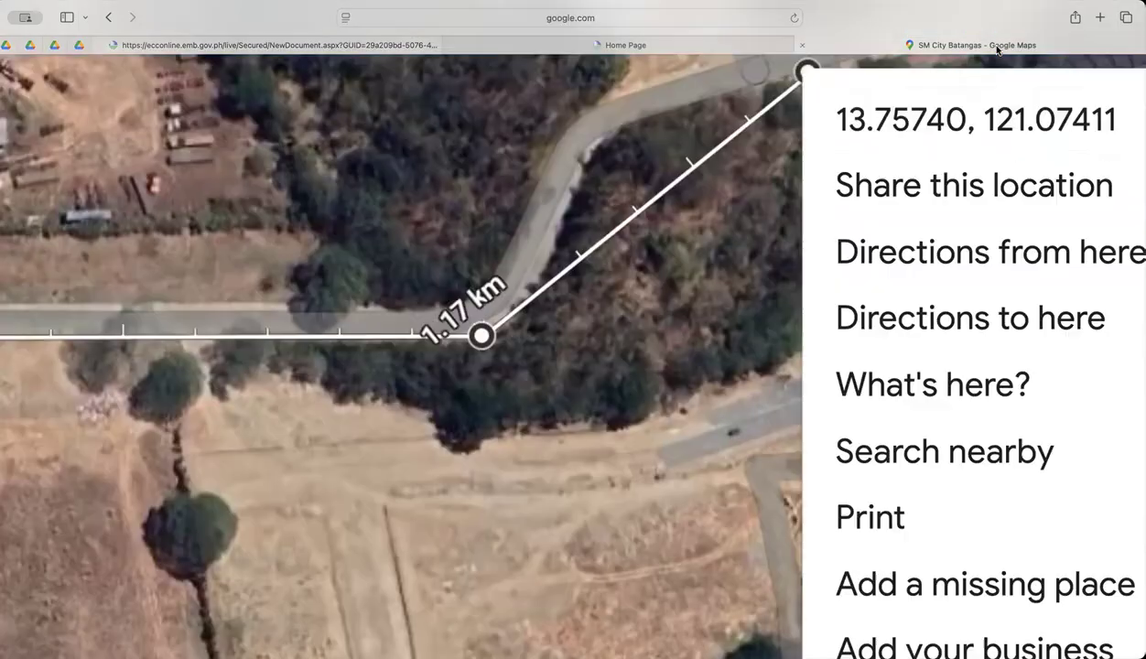
click(706, 229)
scroll(706, 229, down, 5)
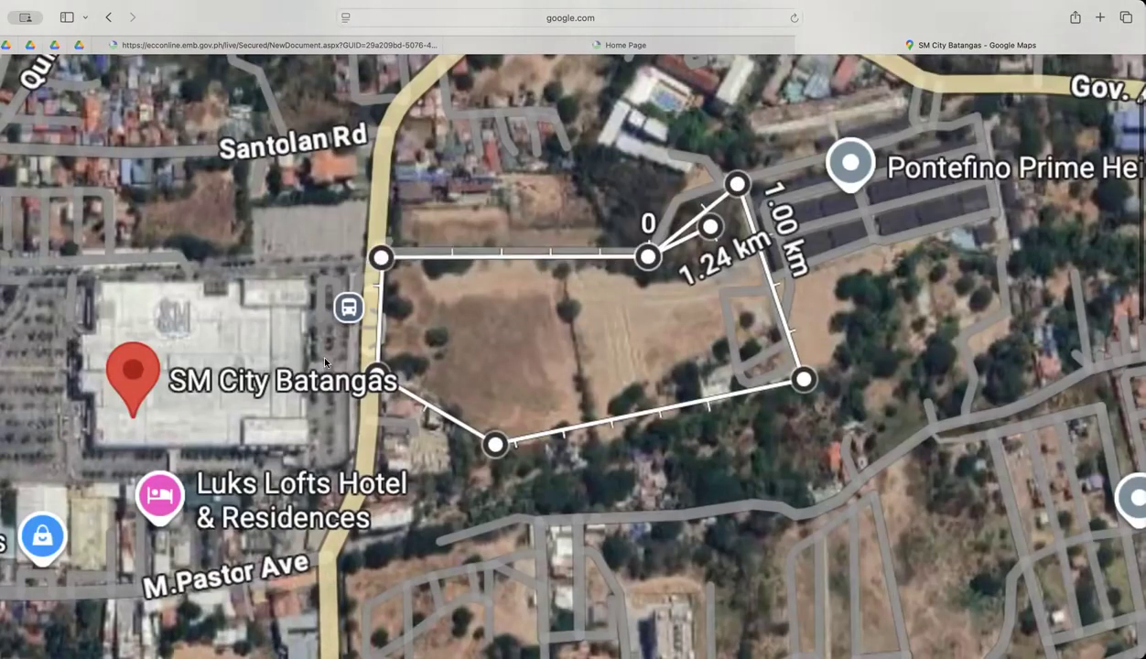
click(408, 45)
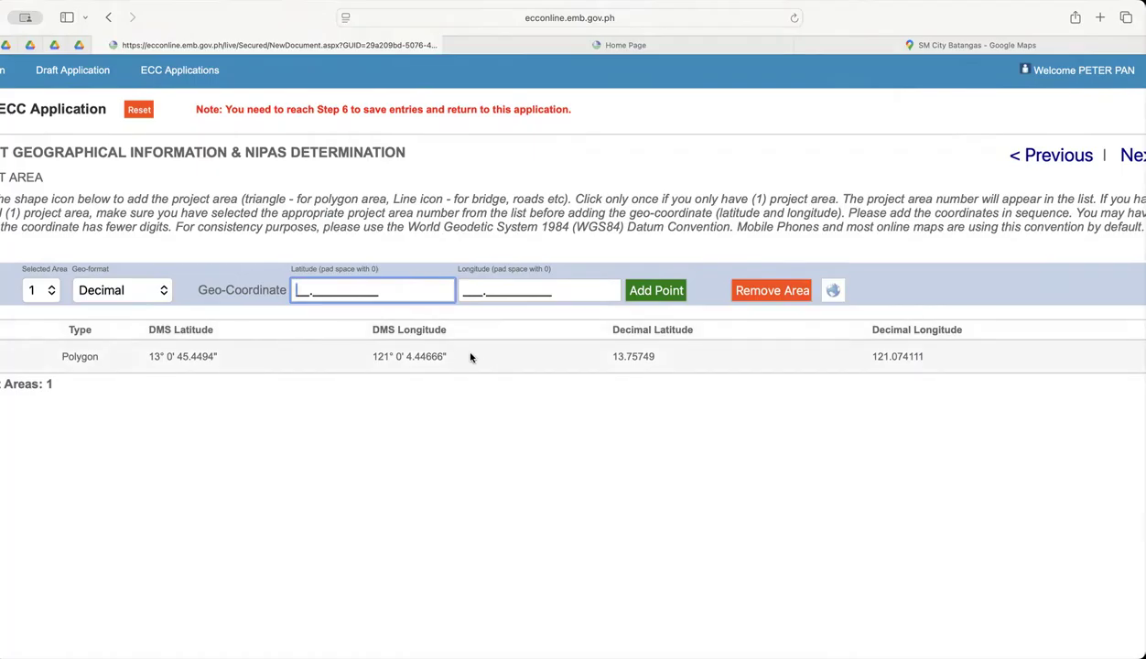
scroll(471, 357, up, 5)
scroll(472, 357, up, 3)
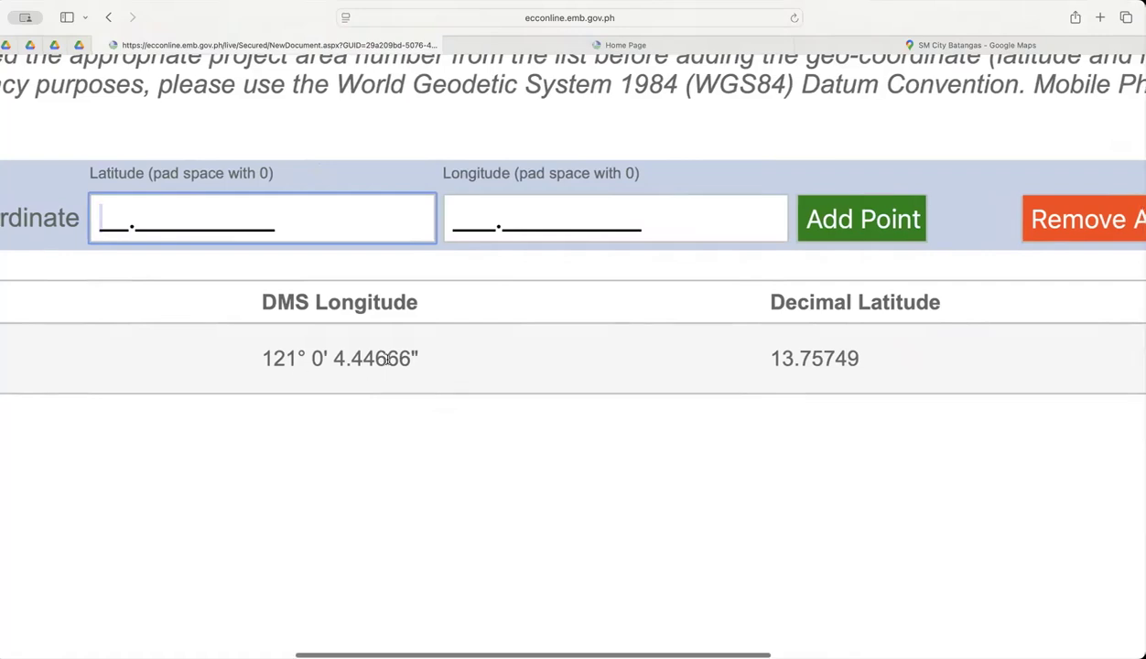
scroll(388, 359, down, 5)
scroll(391, 359, left, 3)
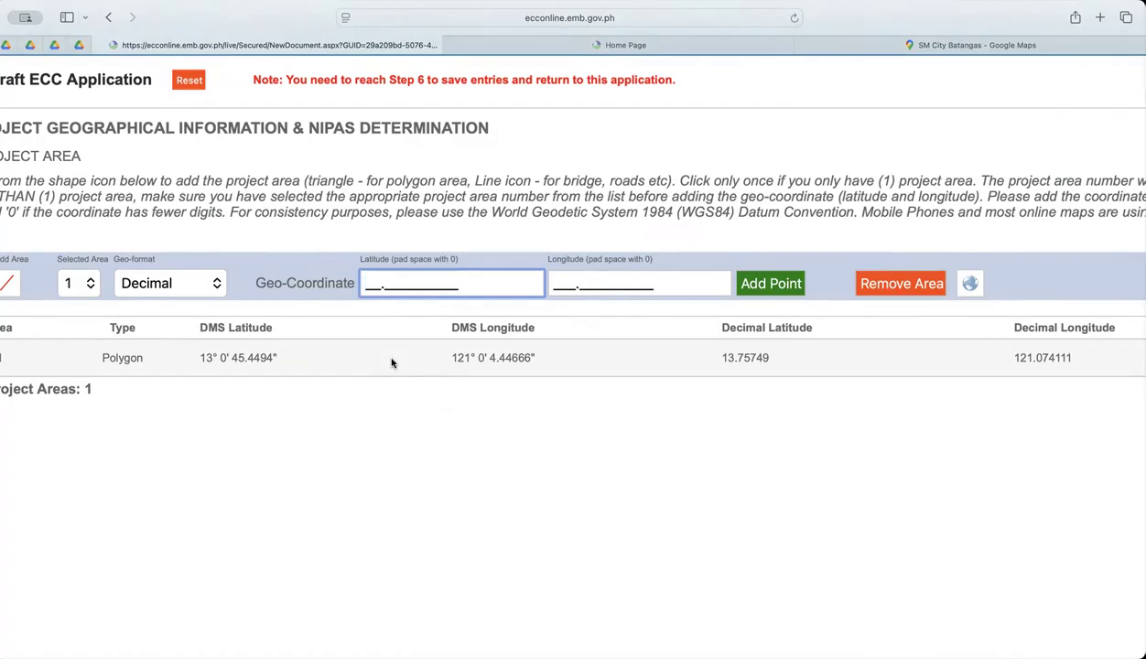
scroll(383, 351, left, 3)
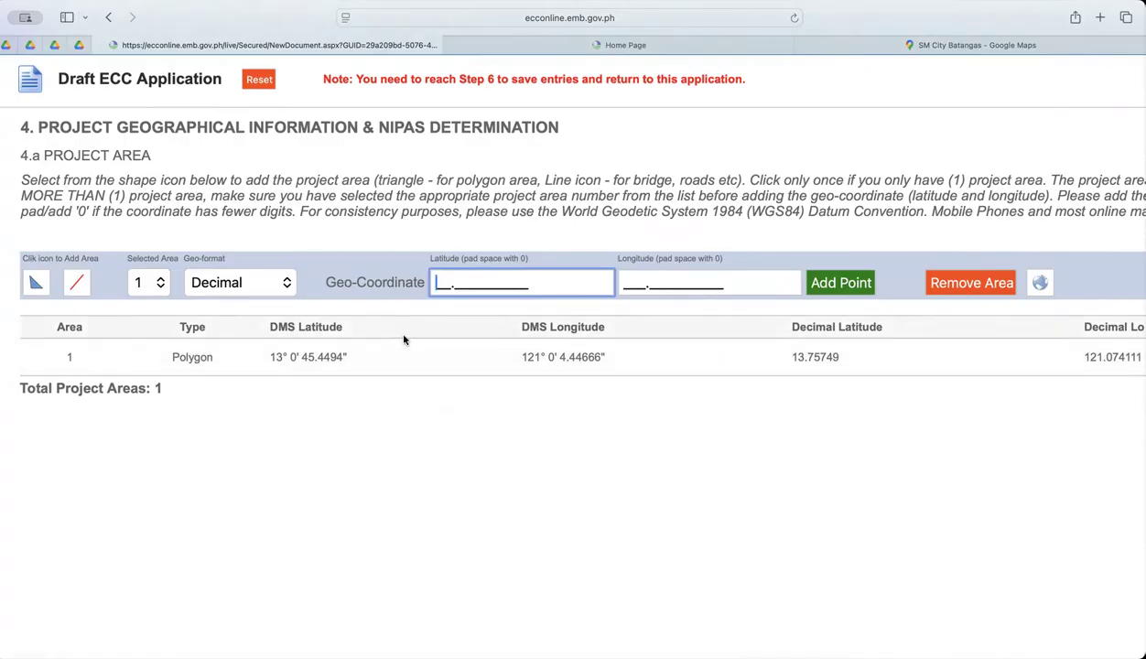
Add a second point to project area 1 with latitude 13.1233433450 and longitude 121.1213234123.
text(13.1233433450)
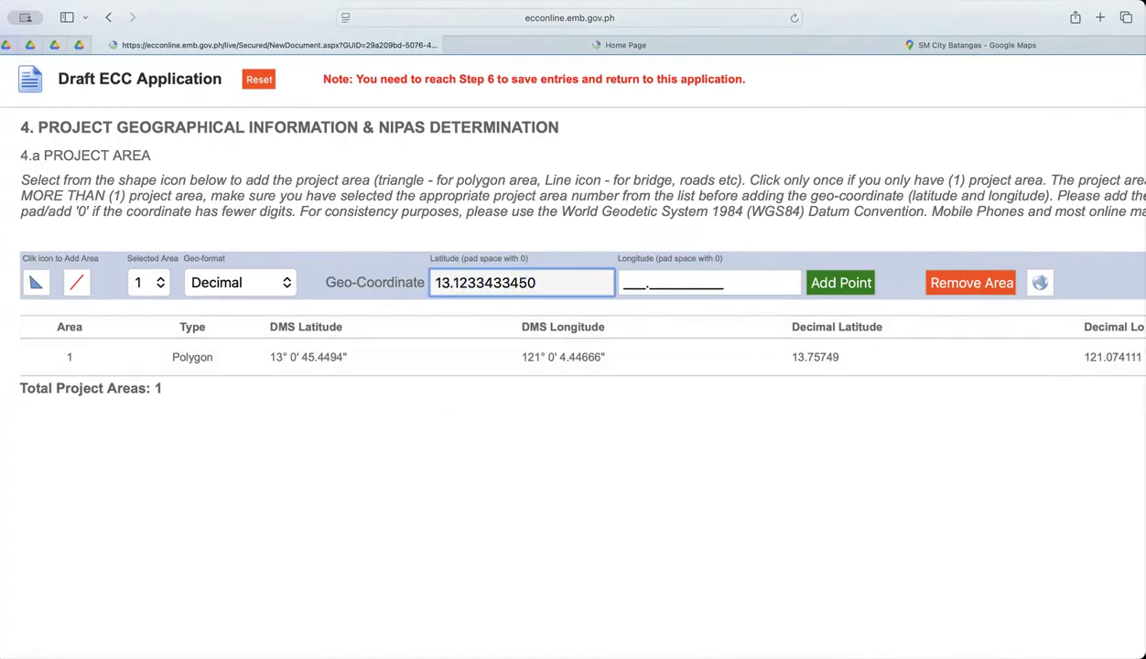
scroll(626, 284, up, 5)
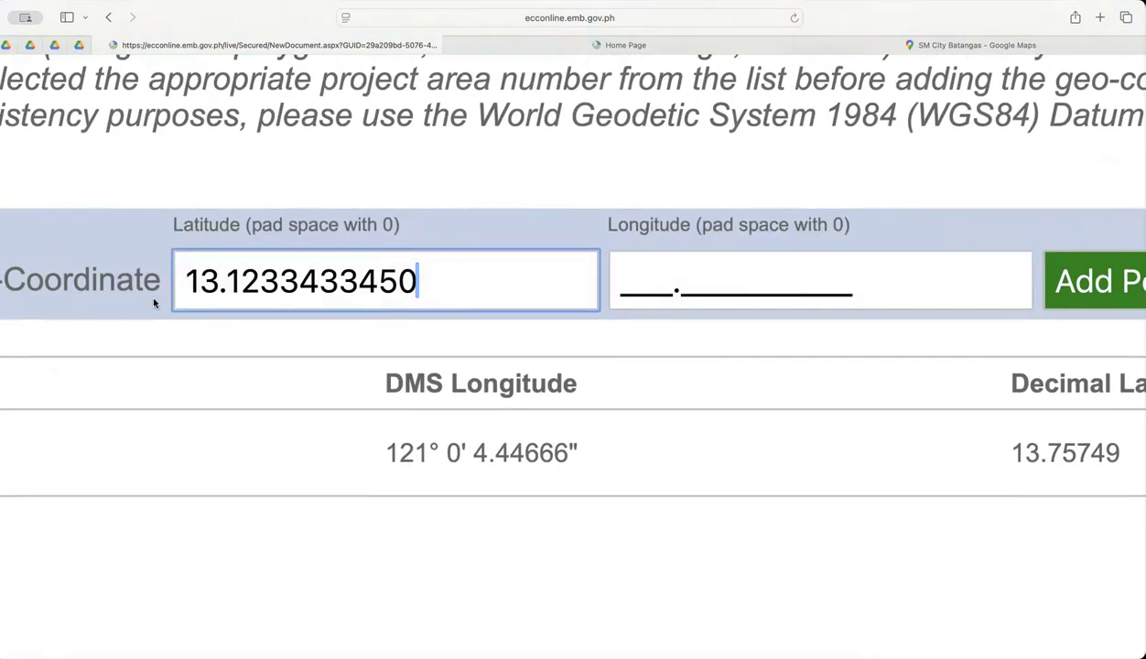
click(617, 292)
text(121.1213234123)
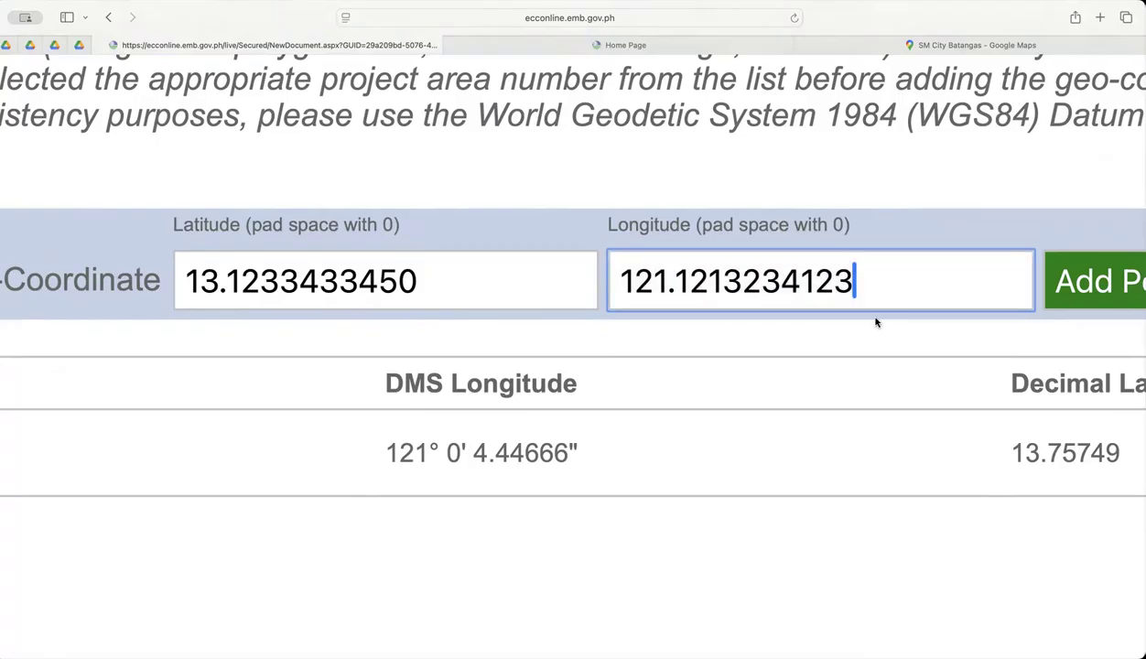
scroll(878, 322, right, 3)
click(952, 286)
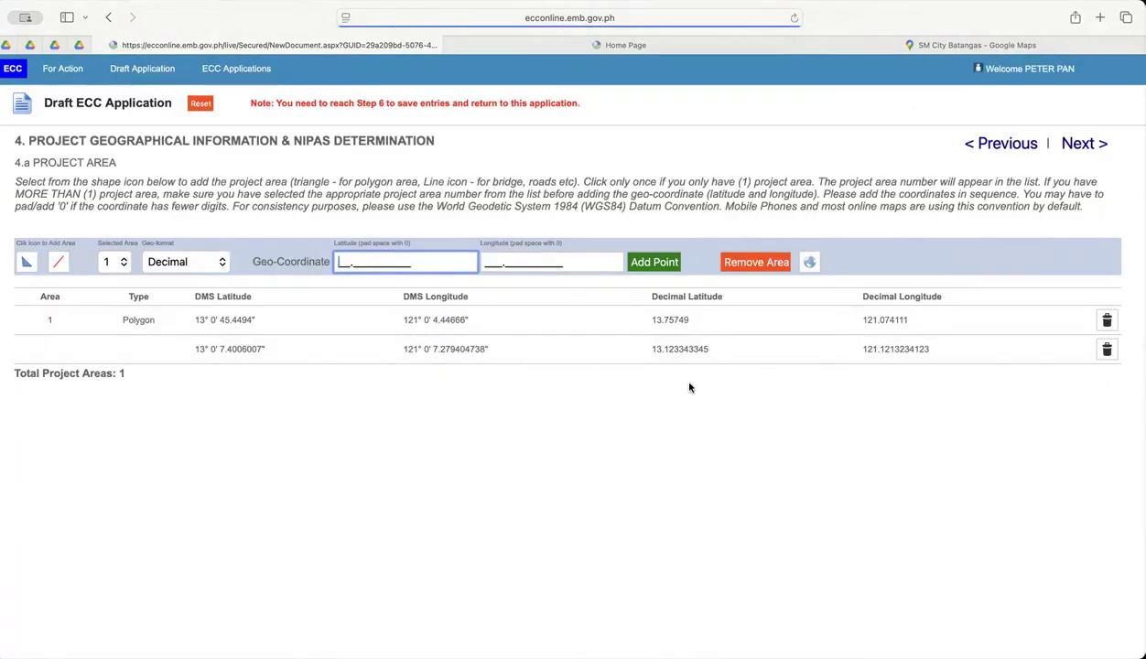
Add a third point to project area 1 with latitude 13.1243542354 and longitude 121.2134345234.
scroll(460, 343, up, 3)
scroll(460, 342, up, 5)
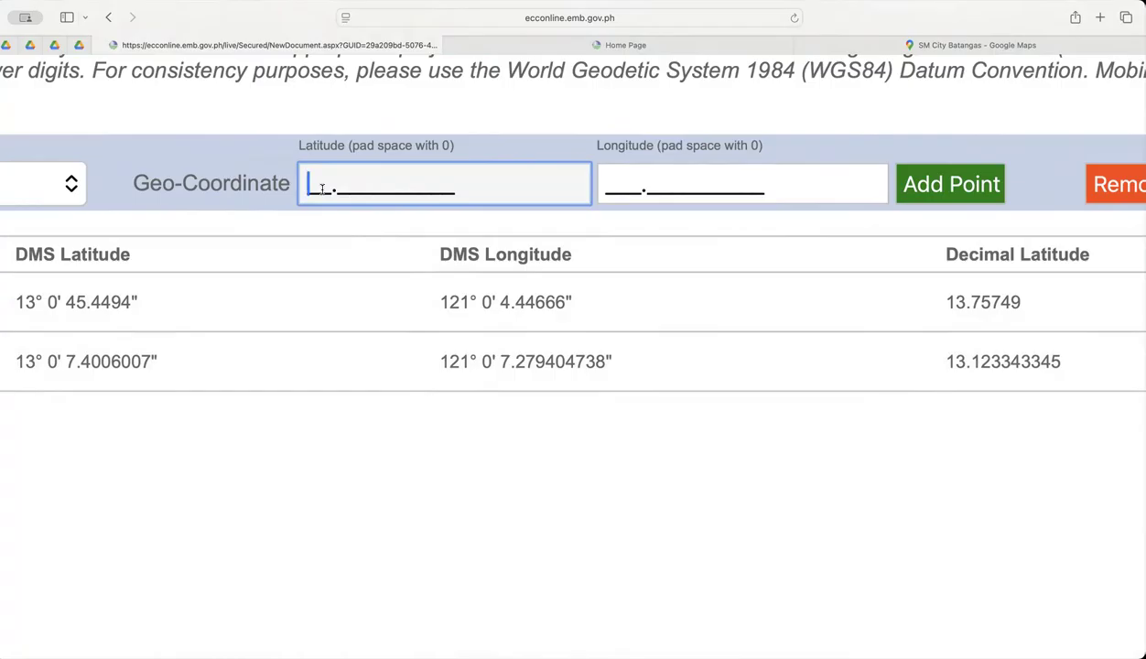
text(13.1243542354)
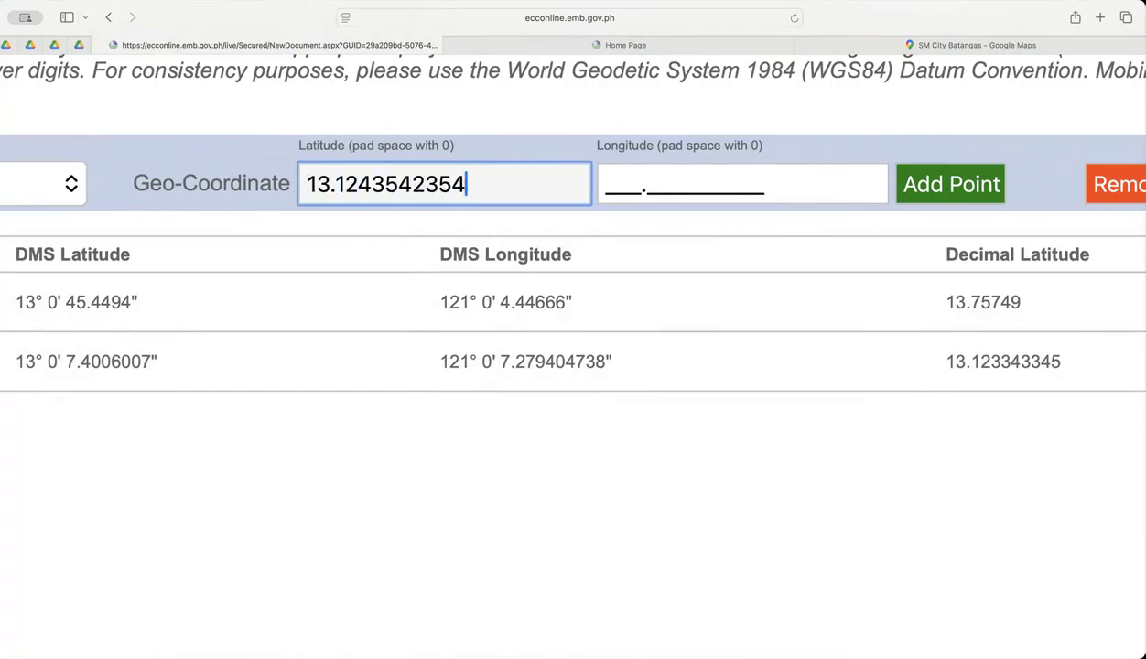
click(606, 187)
scroll(605, 187, left, 1)
text(121.2134345234)
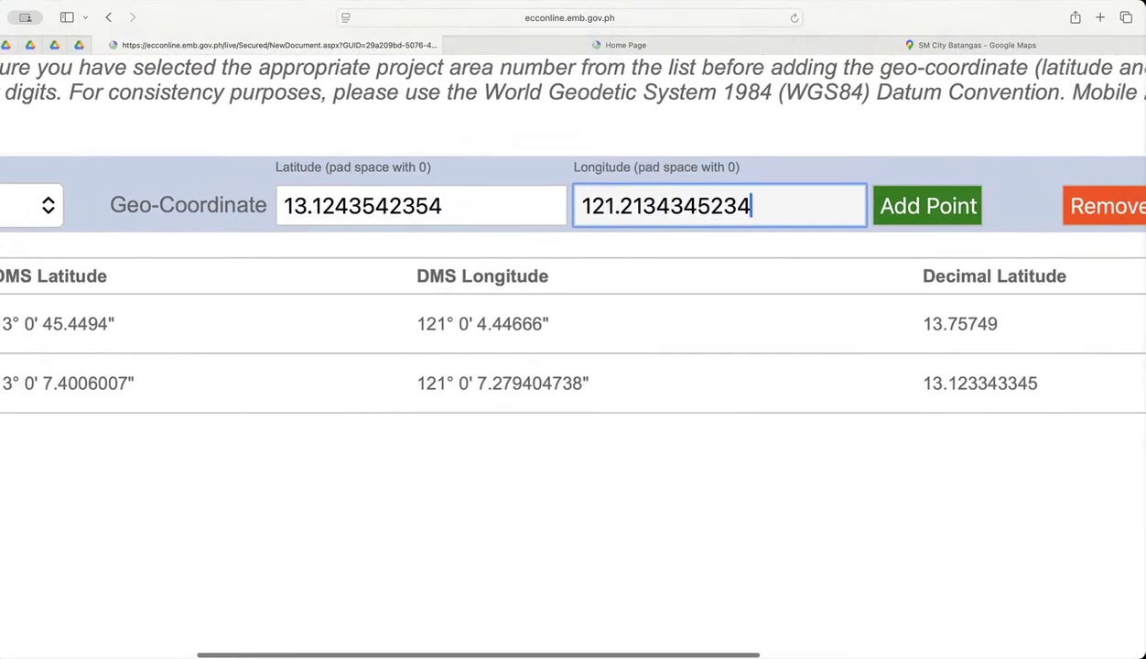
click(881, 196)
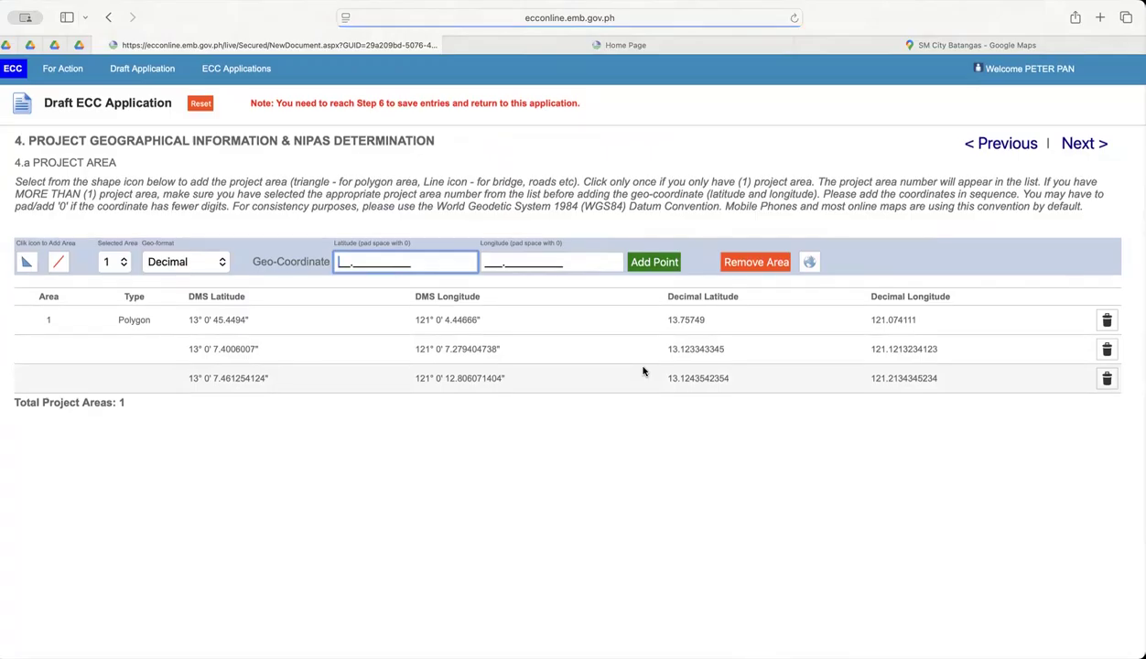
Switch to Google Maps and look up the decimal coordinates of a spot inside the traced outline east of SM City Batangas.
click(952, 46)
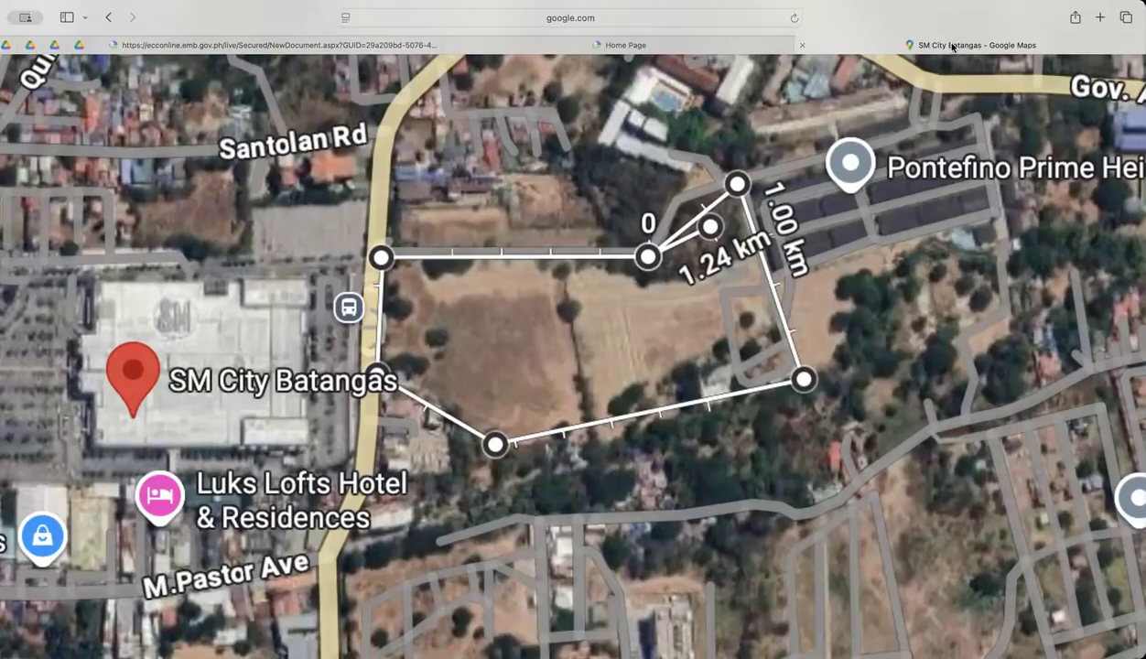
right_click(884, 321)
scroll(803, 322, up, 1)
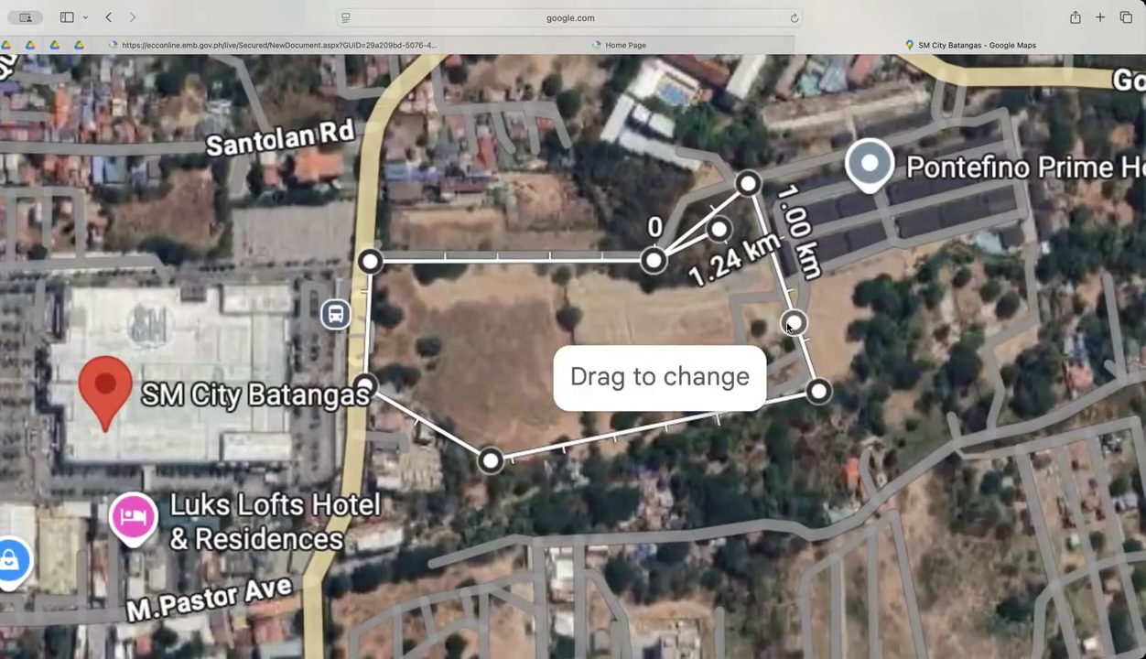
scroll(793, 322, down, 1)
right_click(693, 323)
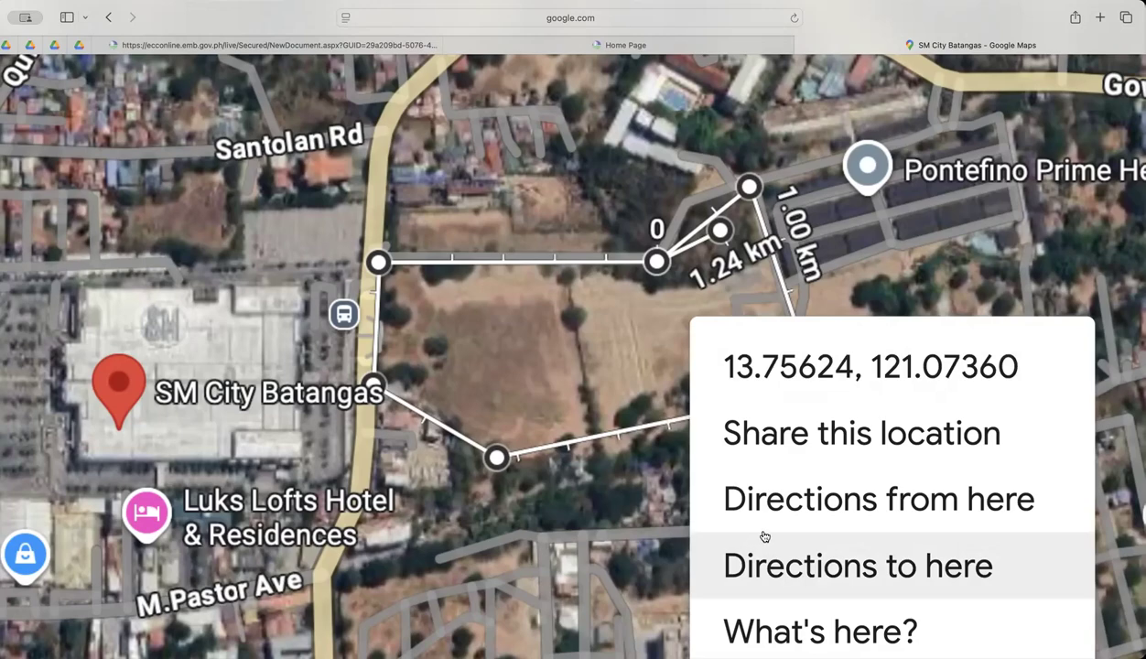
scroll(769, 549, down, 5)
scroll(840, 608, down, 1)
click(842, 531)
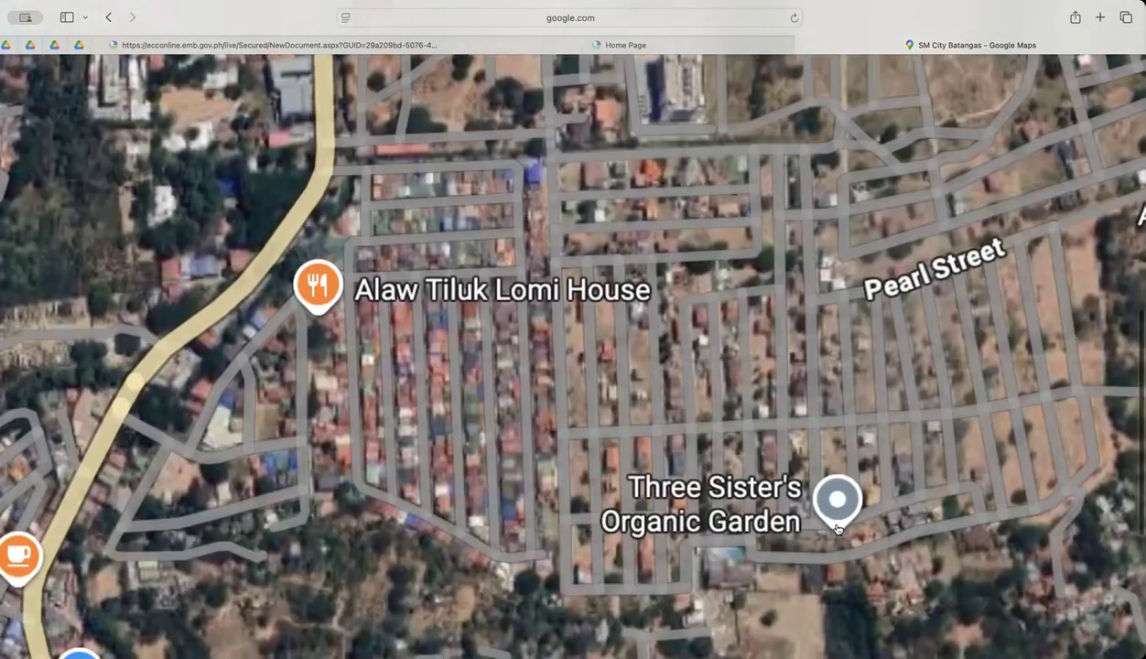
Look up the coordinates at the northeast corner of the SM City Batangas lot and view the surrounding Batangas City area.
scroll(616, 289, down, 3)
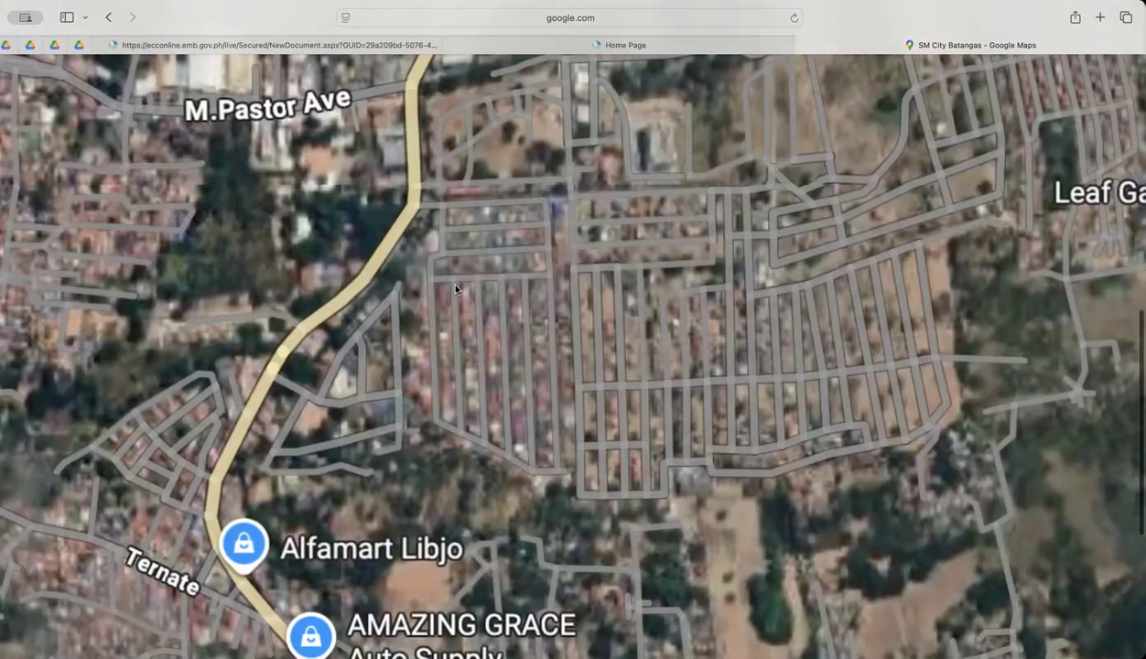
scroll(602, 276, down, 2)
scroll(911, 345, left, 5)
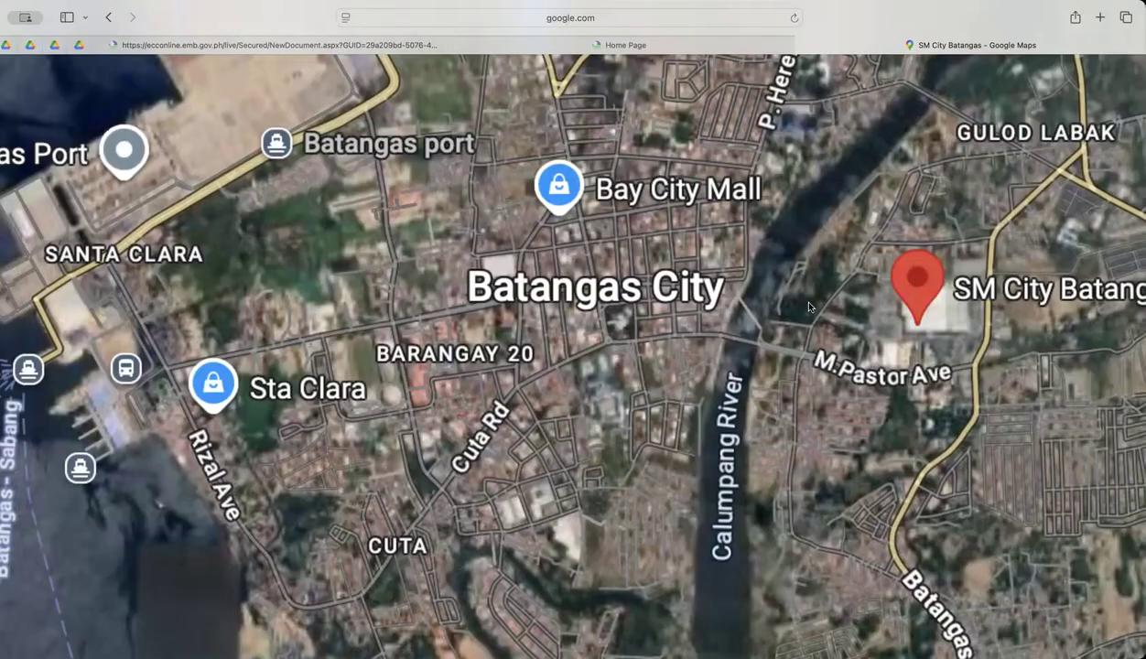
scroll(778, 392, up, 5)
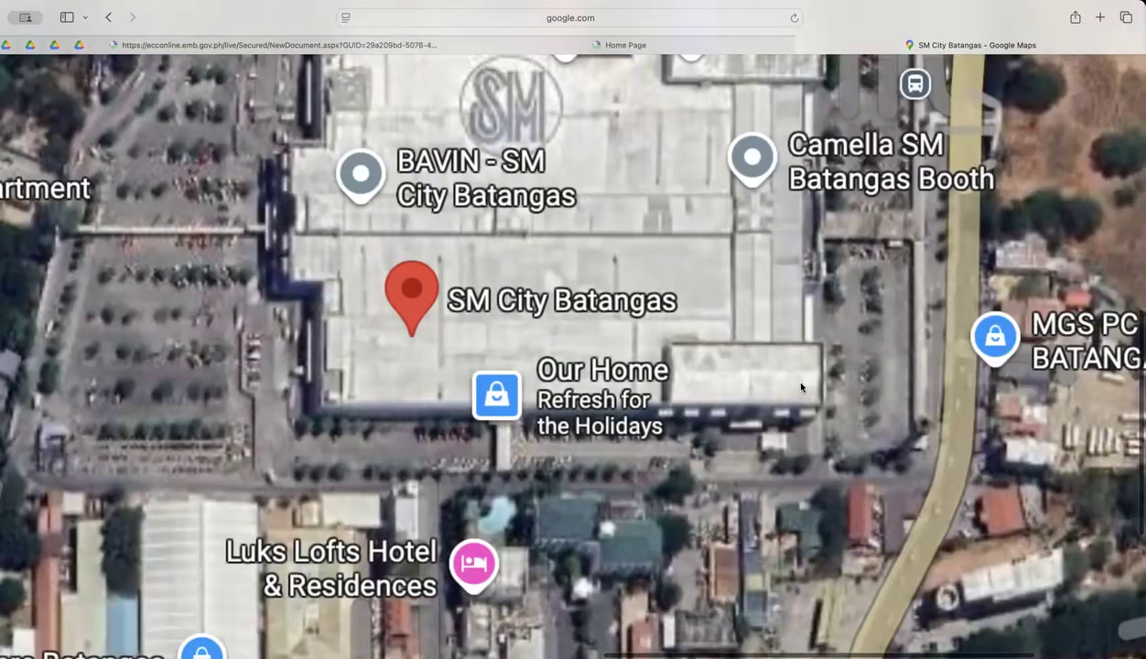
scroll(801, 387, down, 2)
scroll(830, 351, down, 2)
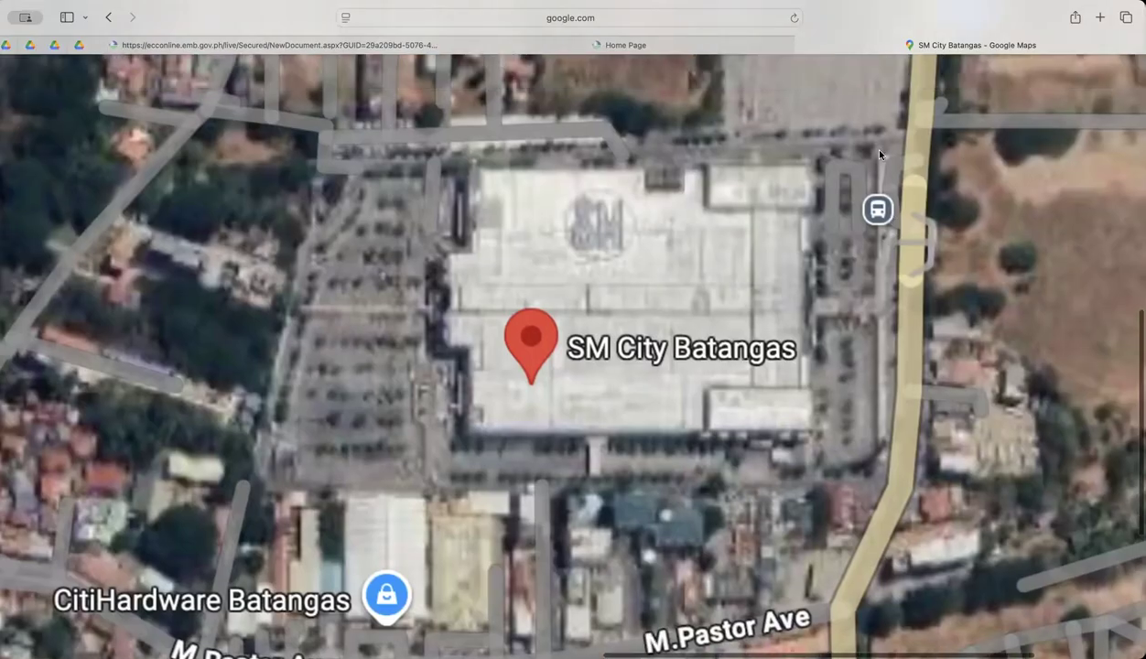
right_click(856, 139)
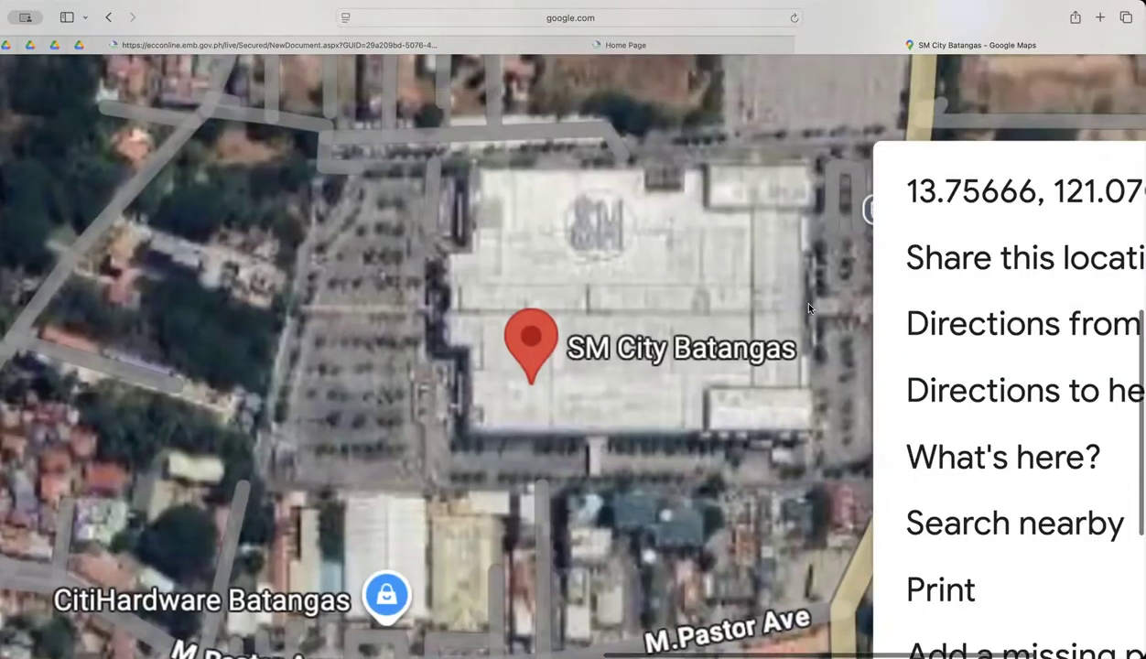
scroll(791, 296, down, 3)
click(808, 236)
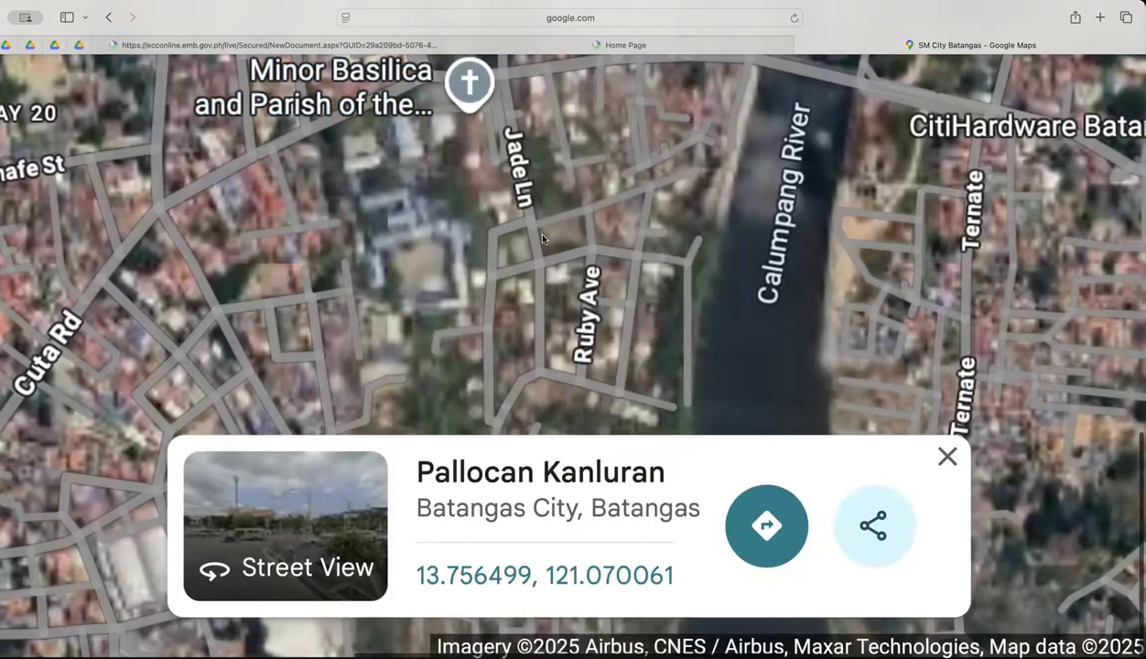
scroll(530, 228, down, 3)
scroll(755, 389, up, 3)
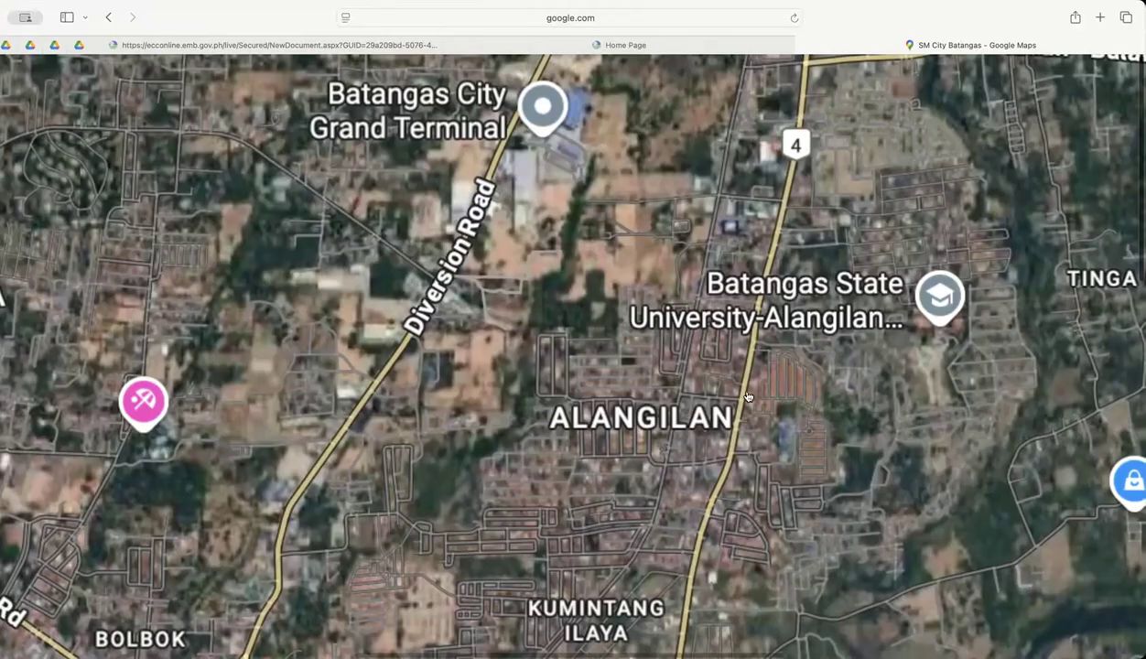
scroll(538, 288, up, 1)
Return to the ECC application, review the polygon points of project area 1, and advance to Basic Project Information.
click(302, 45)
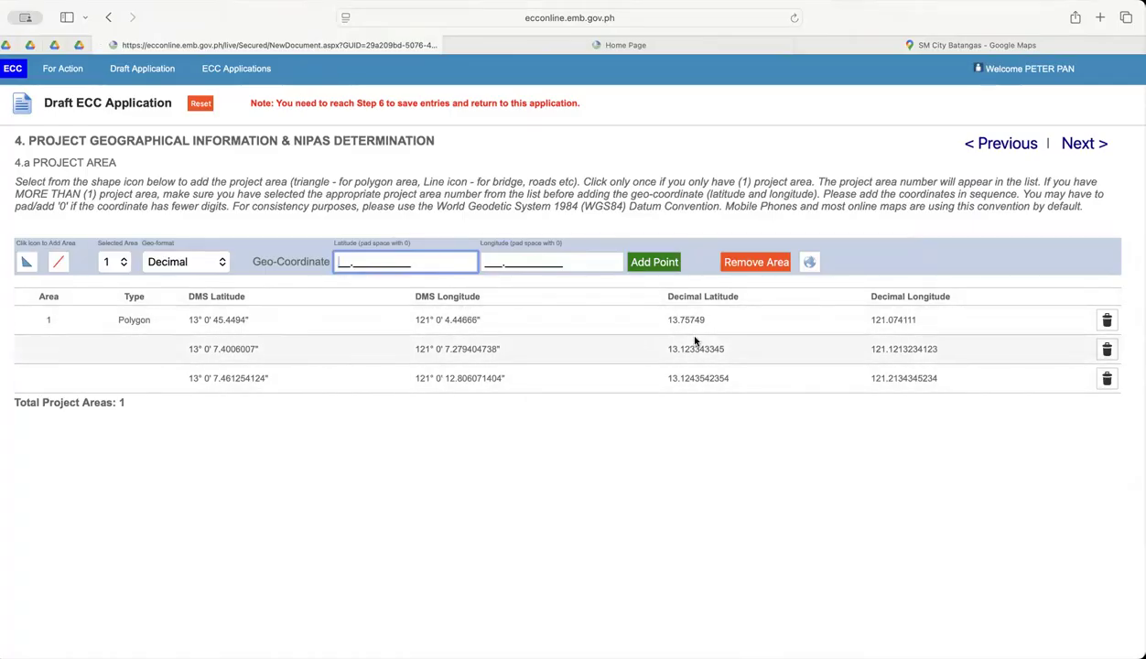
scroll(491, 330, up, 5)
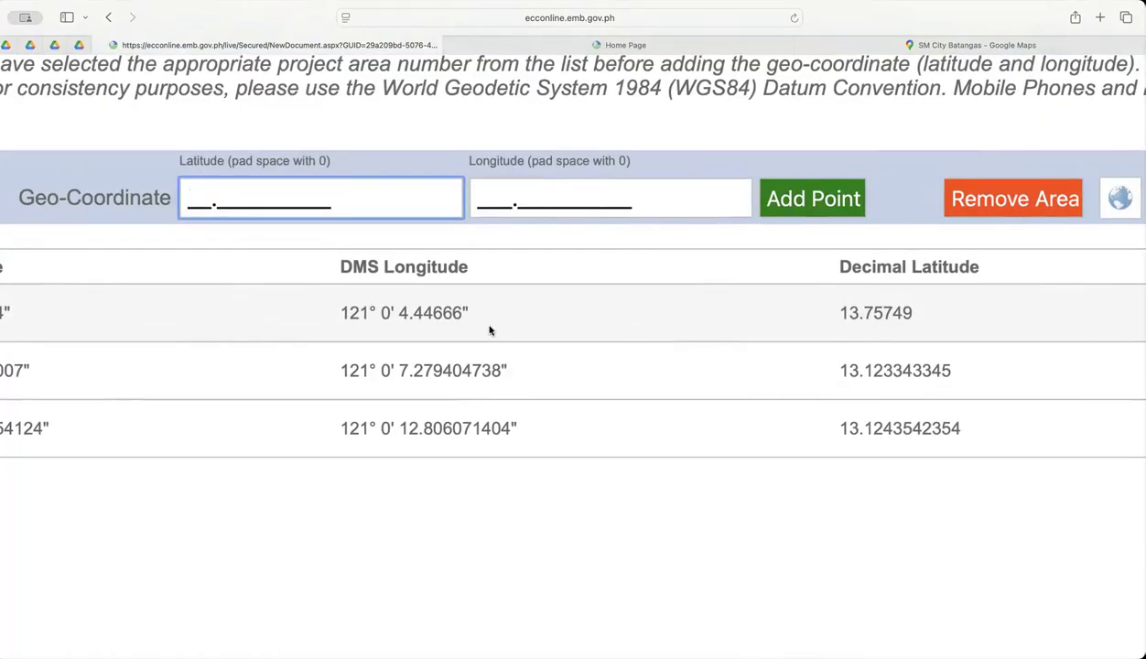
scroll(490, 331, left, 3)
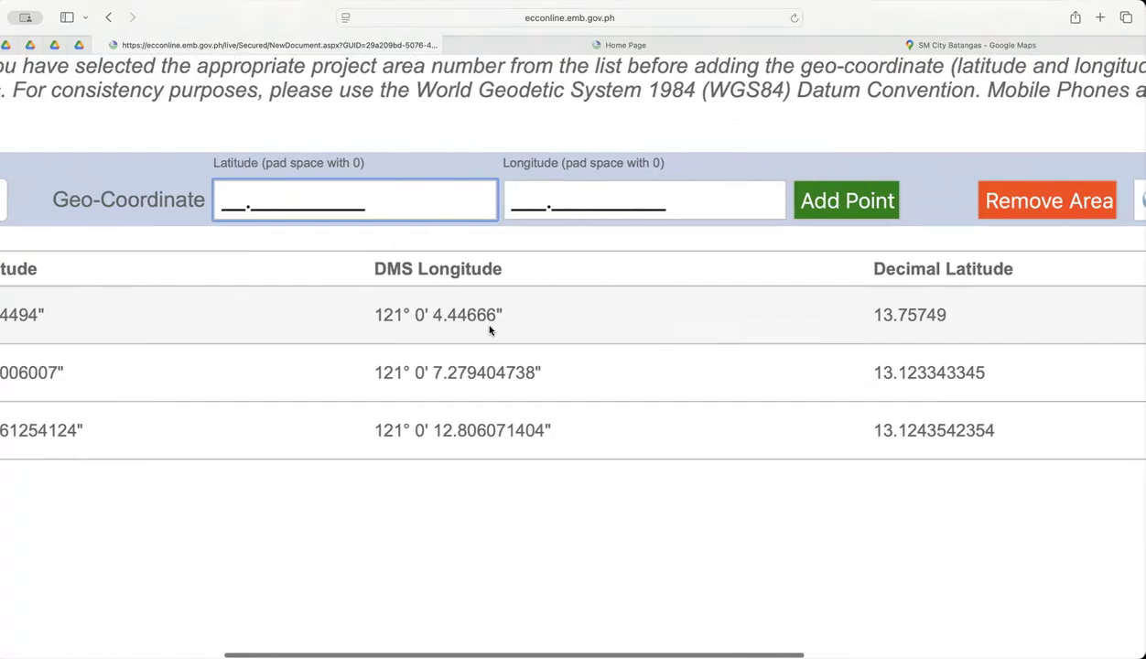
scroll(490, 330, down, 5)
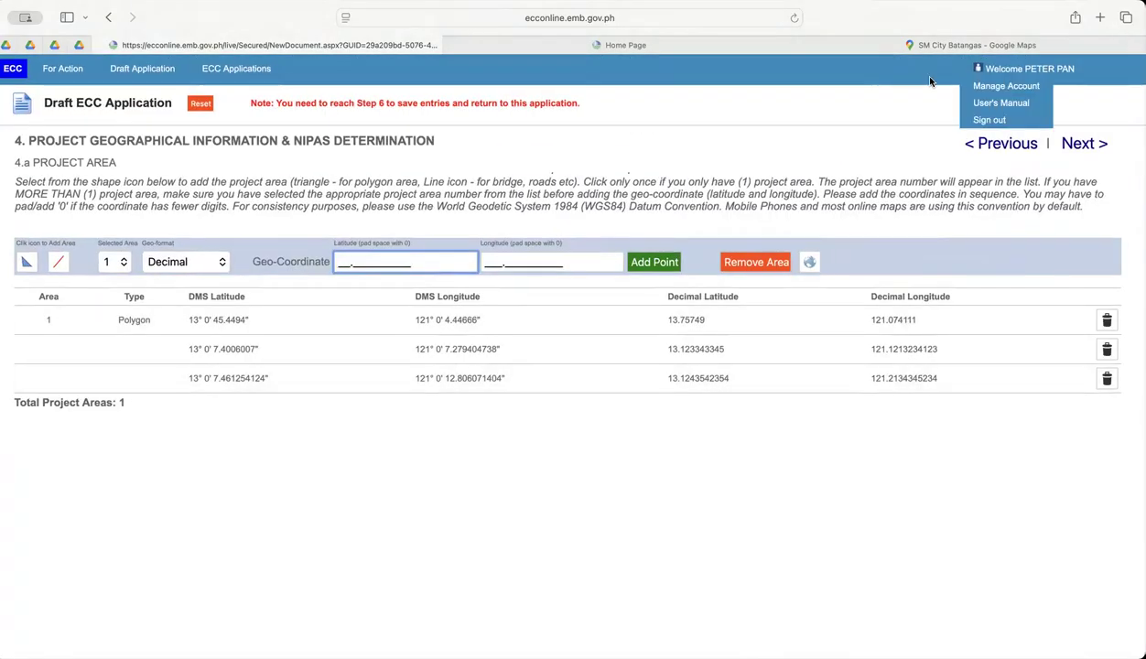
click(1082, 146)
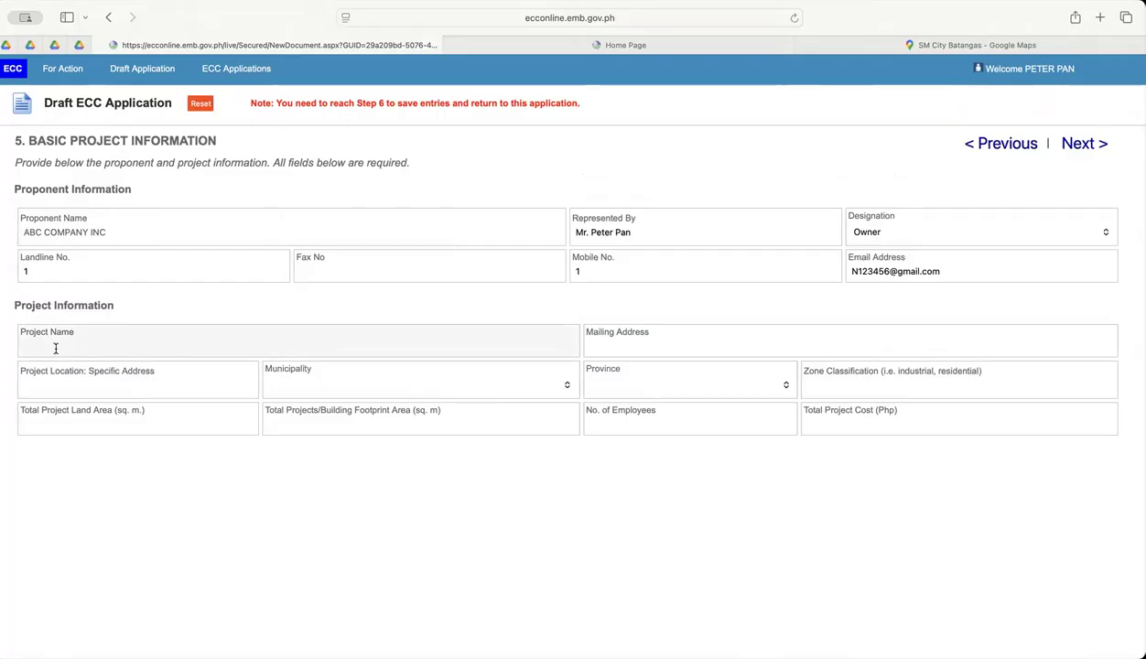
Enter ABC HOSPITAL PROJECT as the project name in the Project Information section.
scroll(56, 346, up, 5)
scroll(60, 341, down, 3)
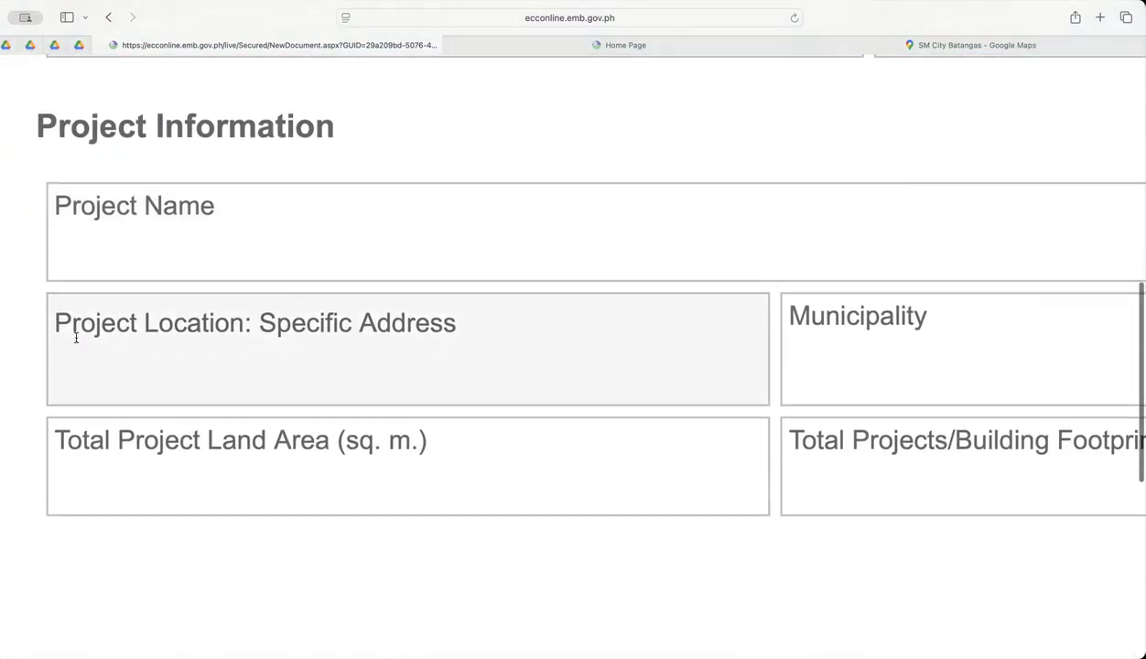
click(126, 224)
text(ABC)
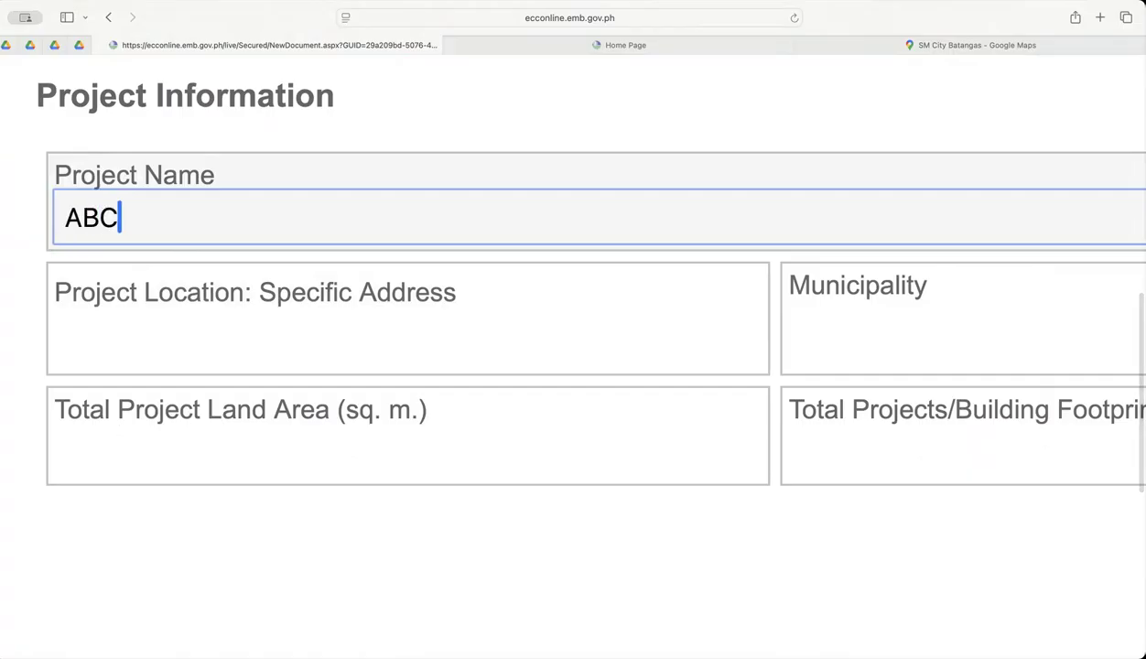
text( HOSPITAL PROJECT)
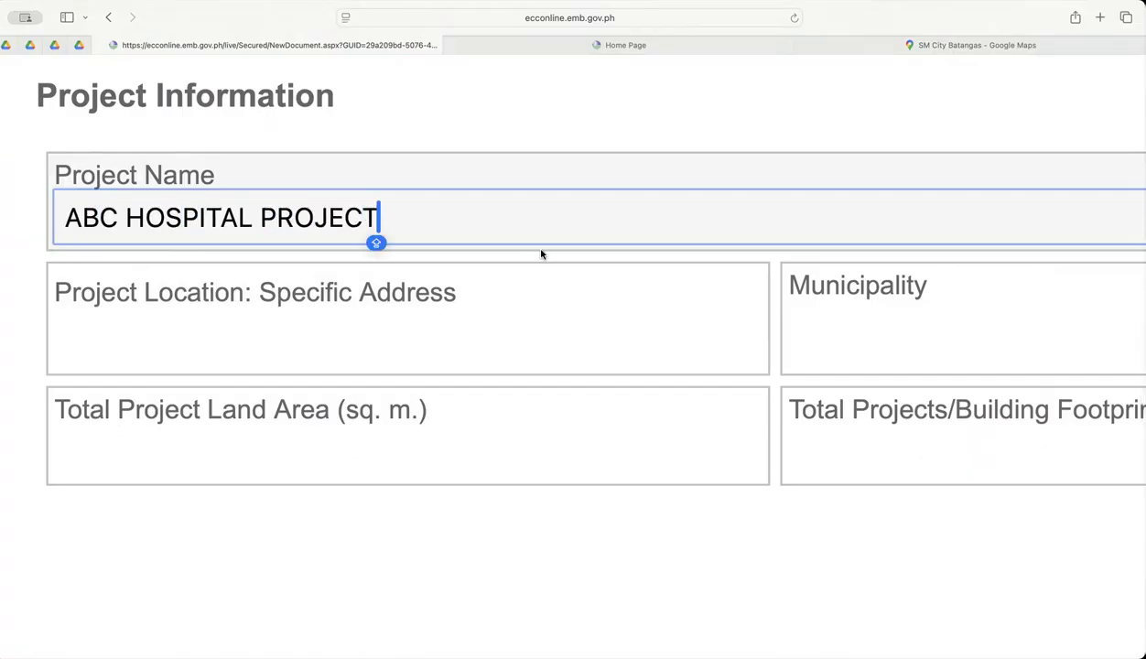
Examine the remaining Project Information fields, including mailing address, municipality, province, zone classification, areas, employees and project cost.
scroll(542, 253, down, 3)
scroll(542, 254, up, 3)
scroll(549, 275, down, 2)
scroll(567, 359, right, 10)
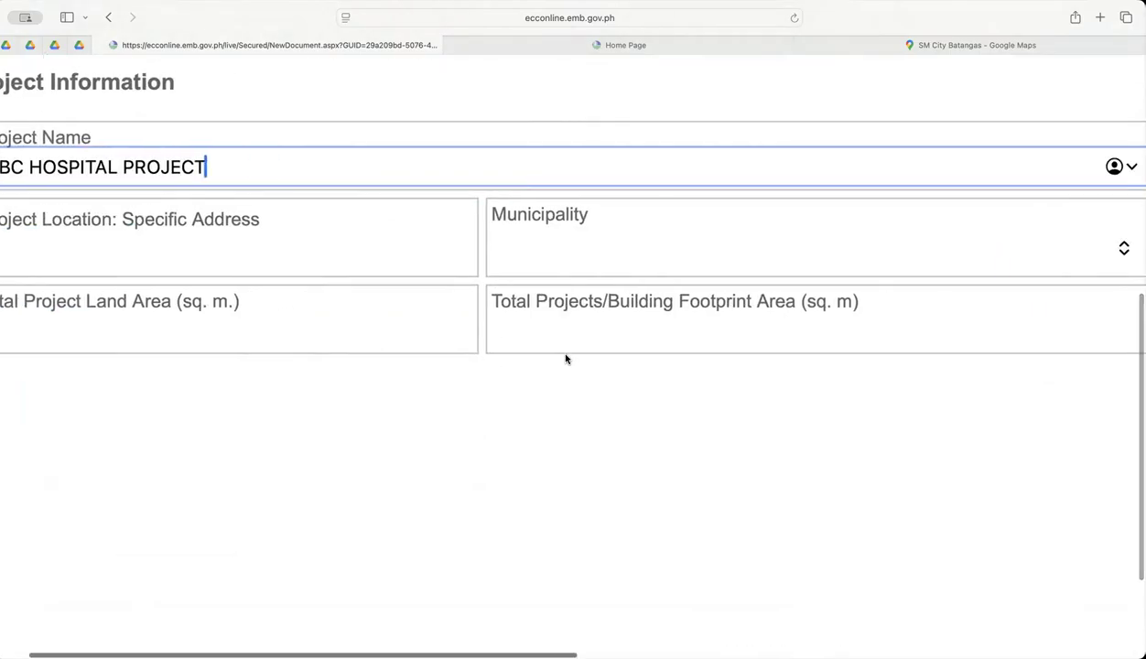
scroll(569, 361, right, 7)
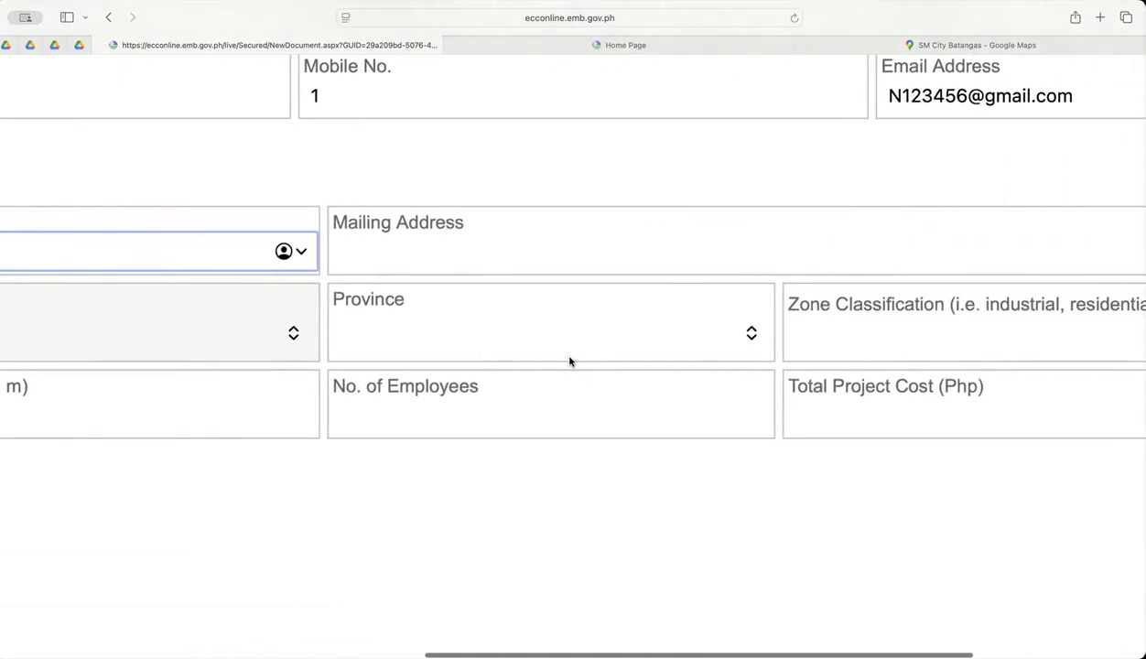
scroll(171, 227, left, 15)
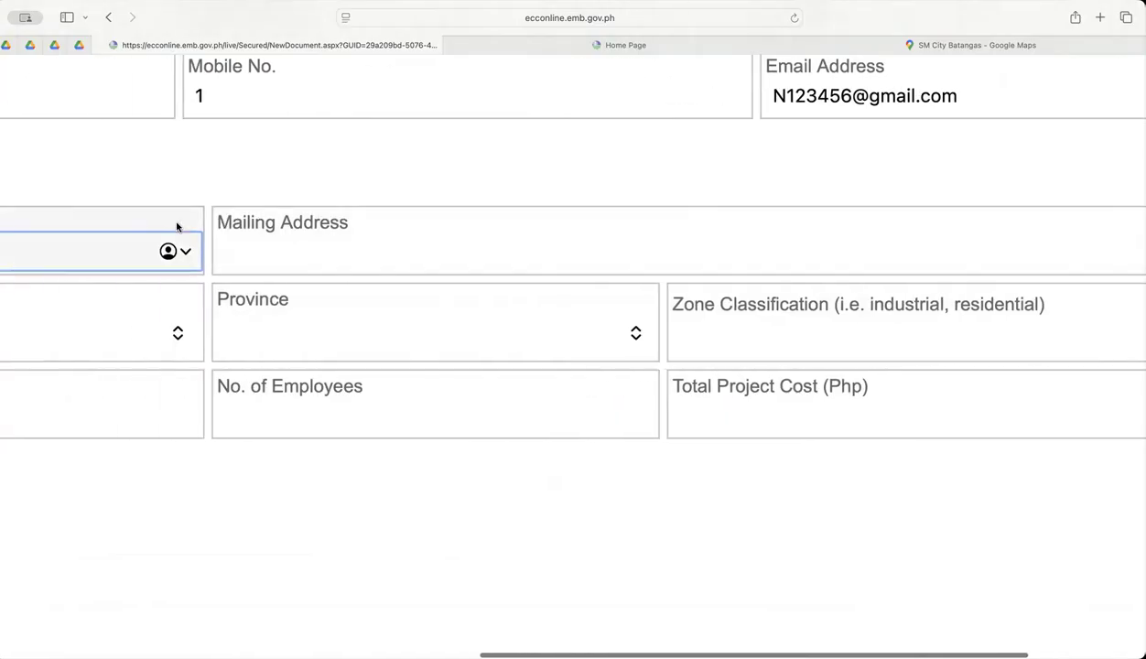
scroll(591, 248, right, 9)
scroll(632, 252, left, 9)
scroll(687, 259, right, 4)
scroll(699, 257, left, 1)
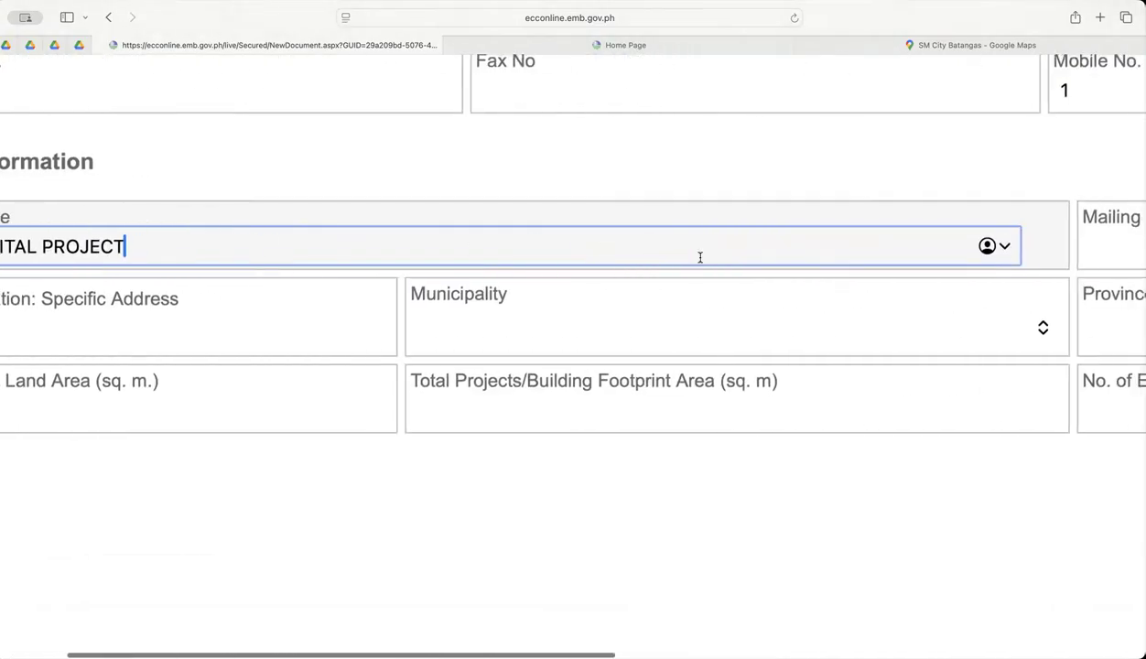
scroll(701, 258, right, 4)
scroll(696, 257, left, 5)
scroll(969, 289, right, 3)
Fill in the Mailing Address field with the project's barangay, city and province in capital letters.
click(968, 236)
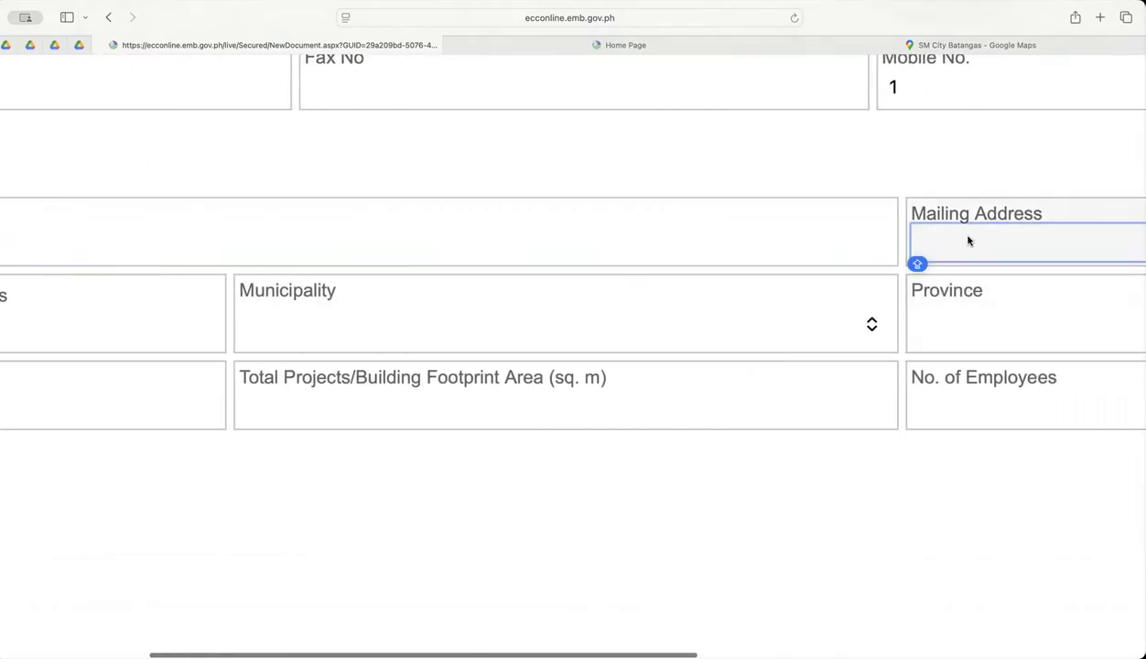
text(BRGUY)
key(BackSpace)
key(BackSpace)
key(BackSpace)
key(BackSpace)
key(Caps_Lock)
text(RGY 1, LIPA CITY BATANGAS)
key(Caps_Lock)
Fill in the project location's specific address with the street and barangay in capital letters.
scroll(295, 316, left, 5)
scroll(296, 316, left, 15)
click(154, 335)
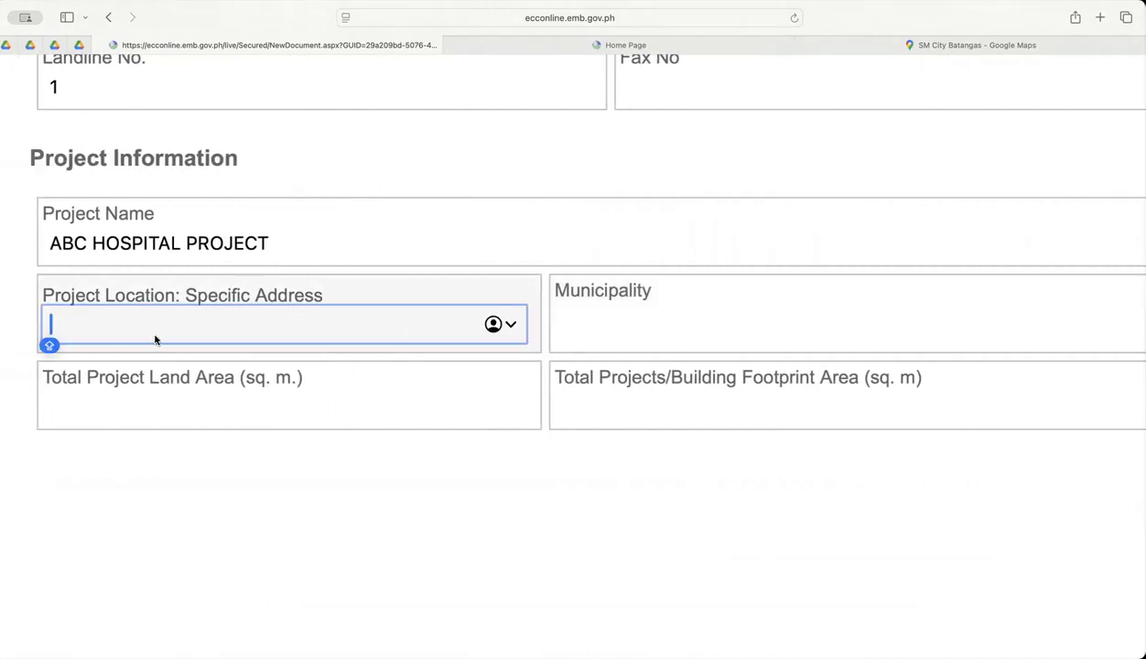
text(M)
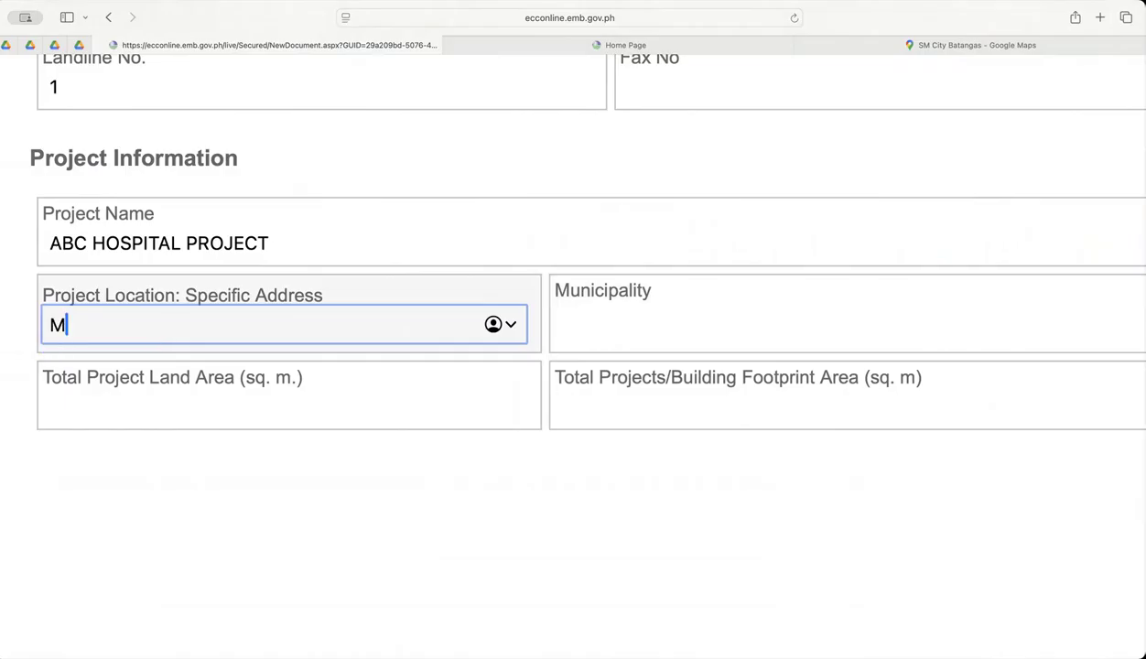
text(P CASANOVA ST)
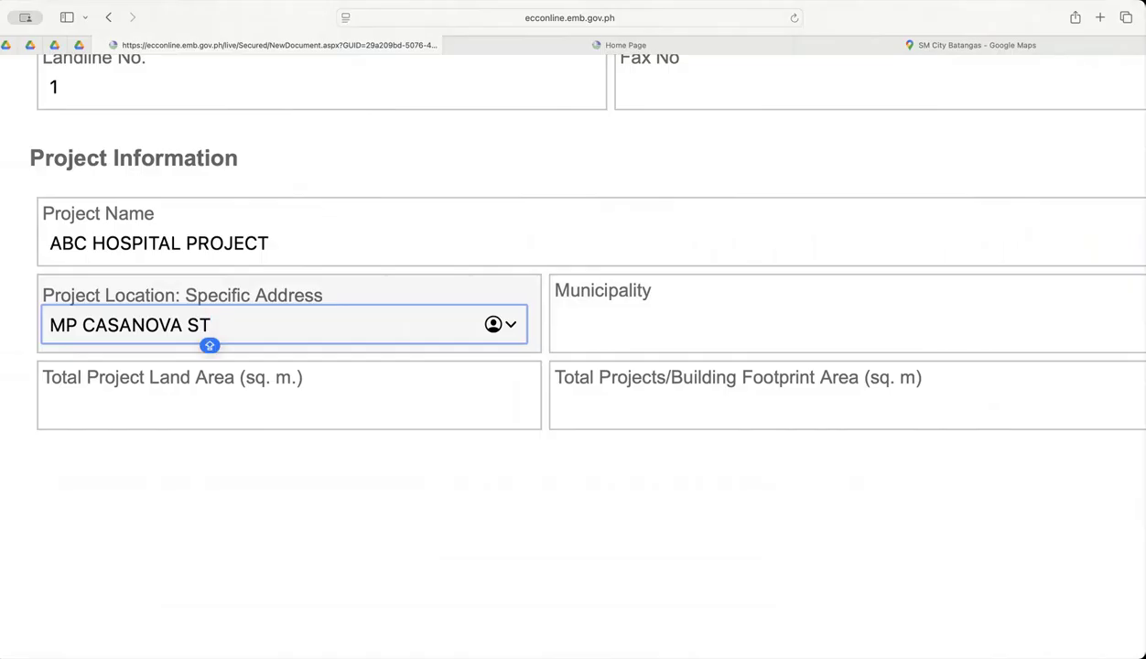
text(, TAMBO)
Choose Lipa City as the project's municipality and check the matching province.
click(692, 323)
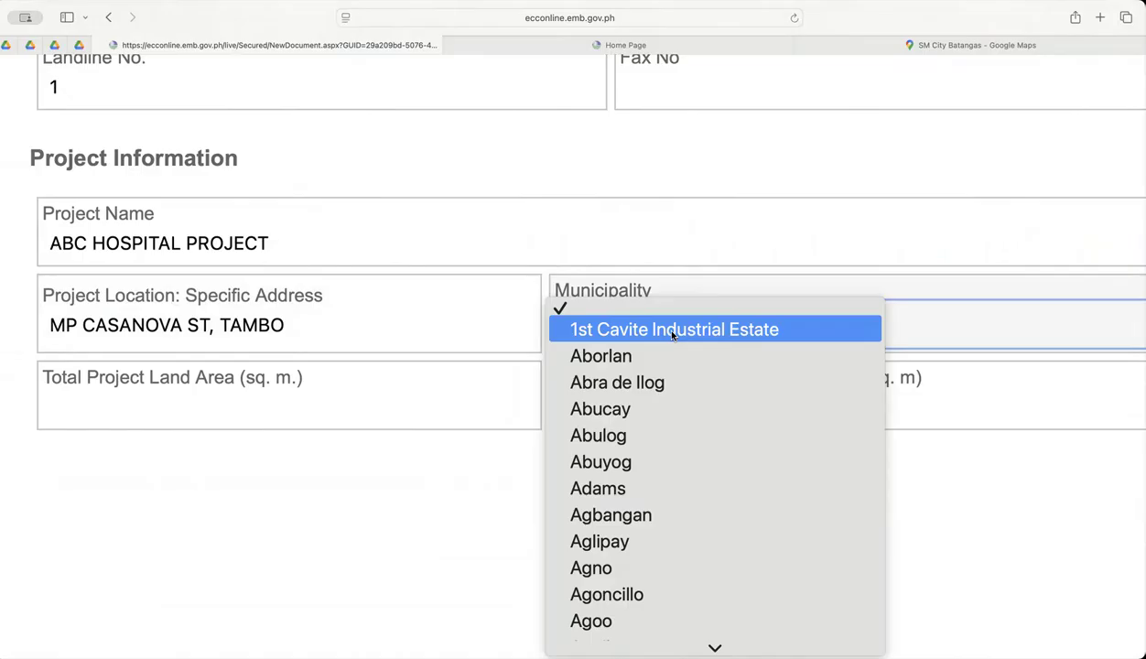
text(lipa)
key(Return)
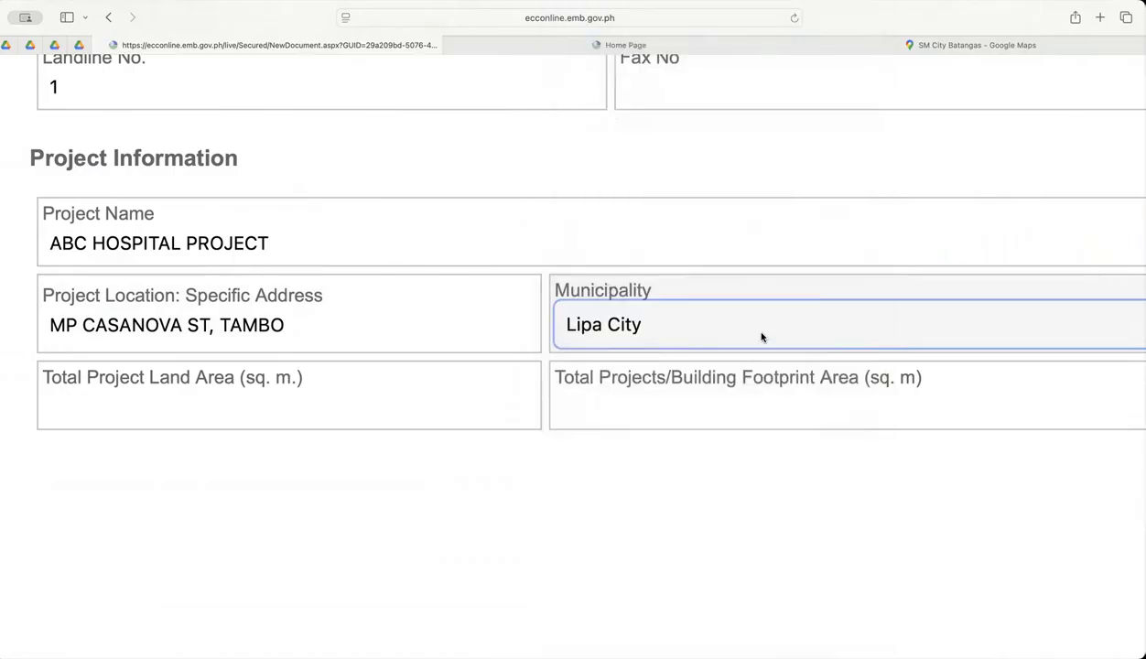
scroll(787, 328, right, 10)
scroll(808, 327, right, 2)
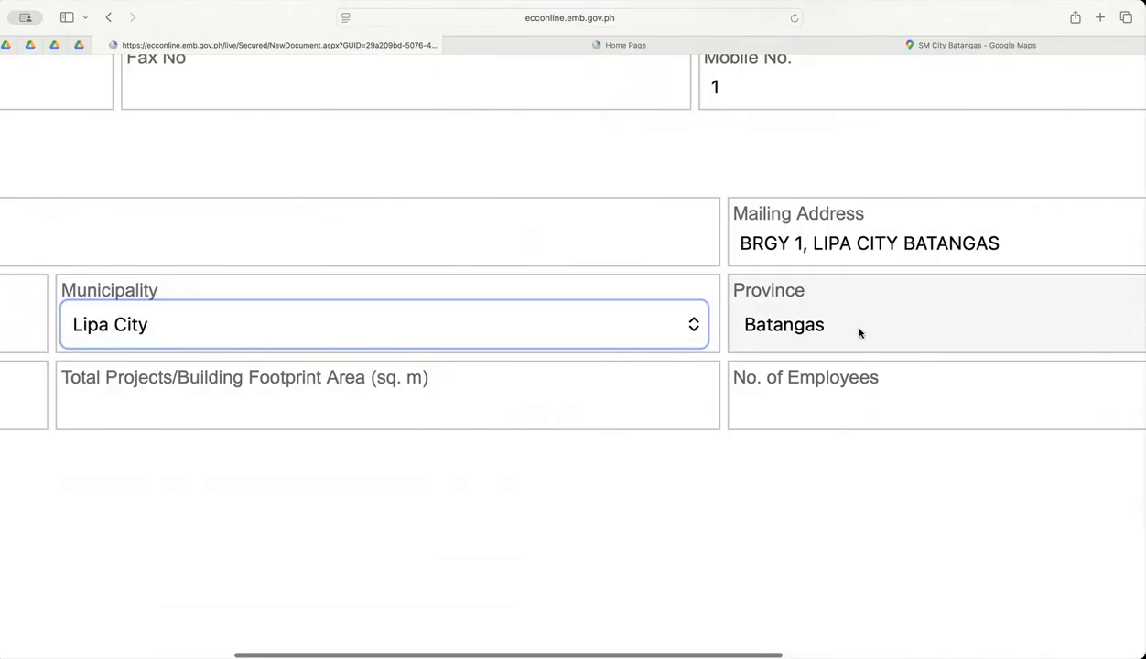
Review the project location's specific address together with the municipality and province entries.
scroll(856, 339, down, 5)
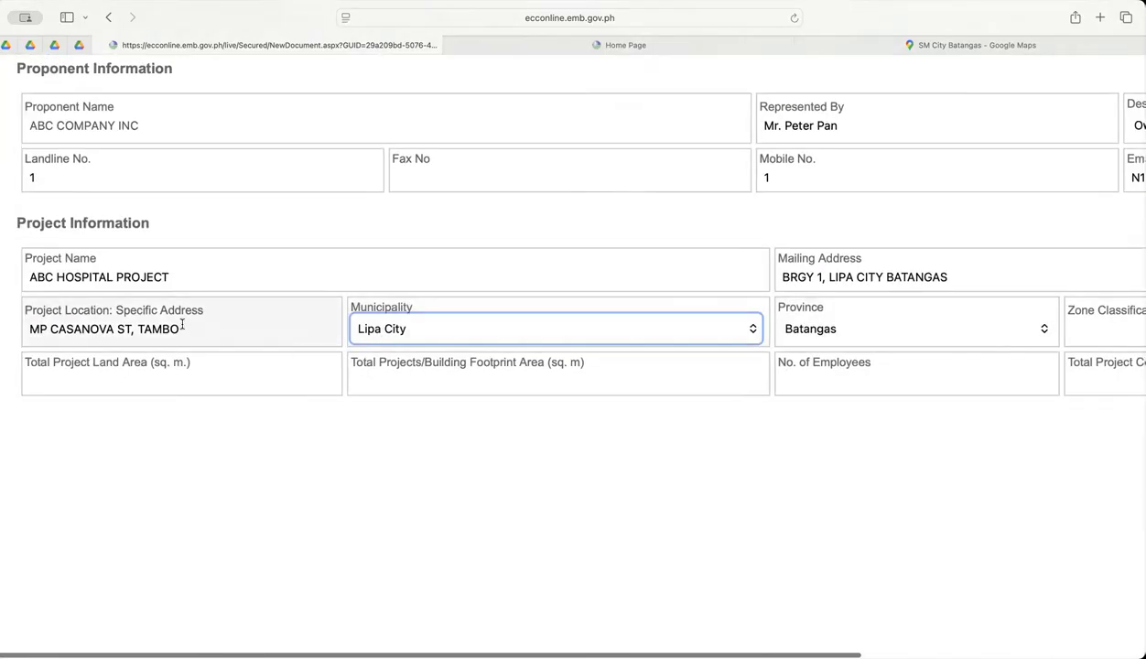
click(198, 329)
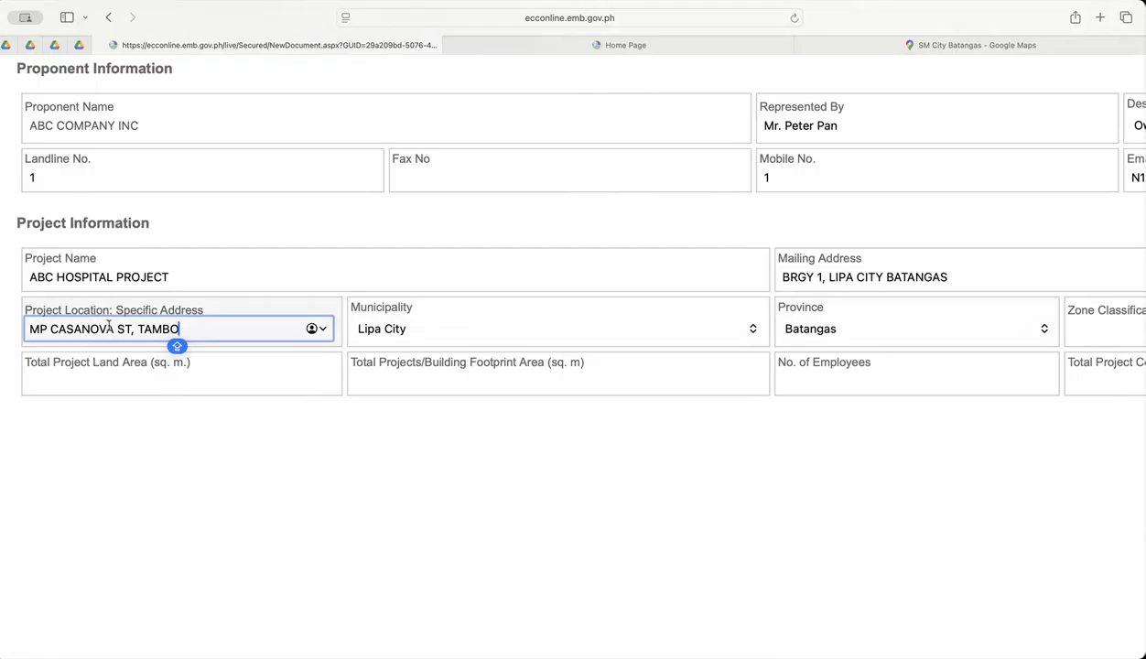
drag(207, 328, 26, 326)
click(82, 313)
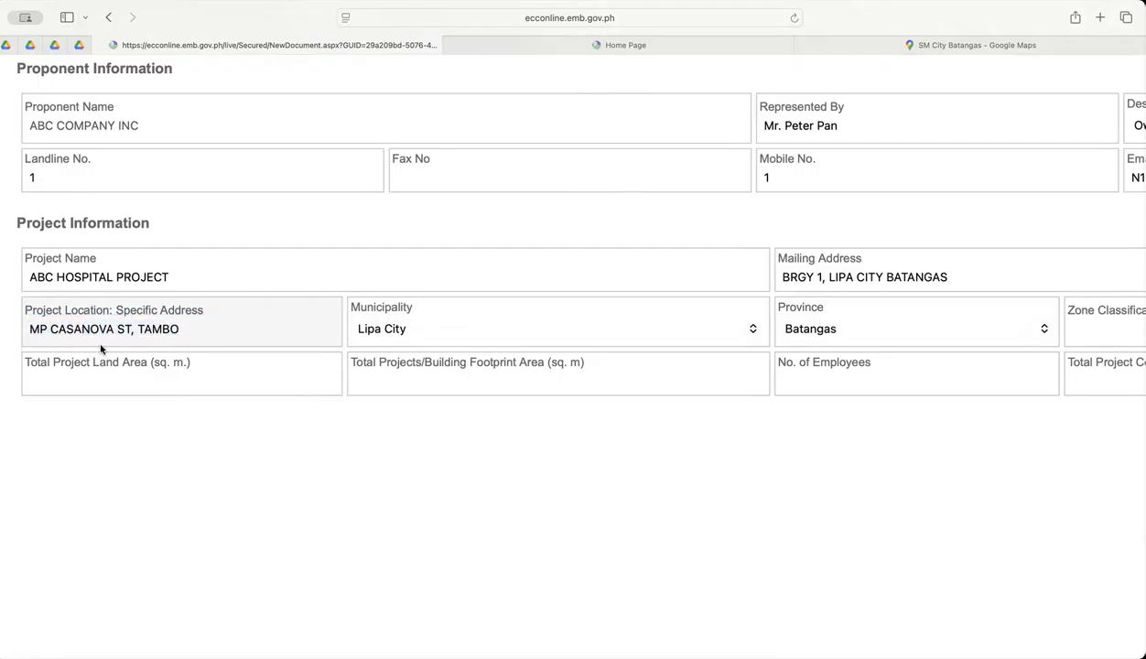
Set the Total Project Land Area to 20000 sq. m.
scroll(100, 348, up, 5)
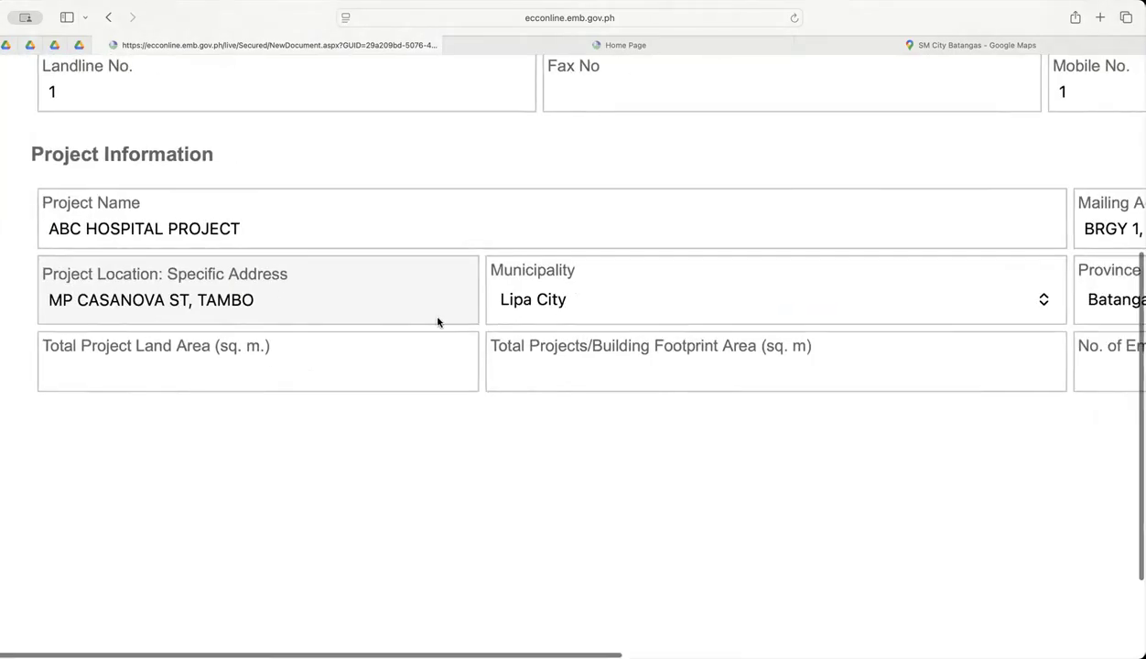
click(153, 364)
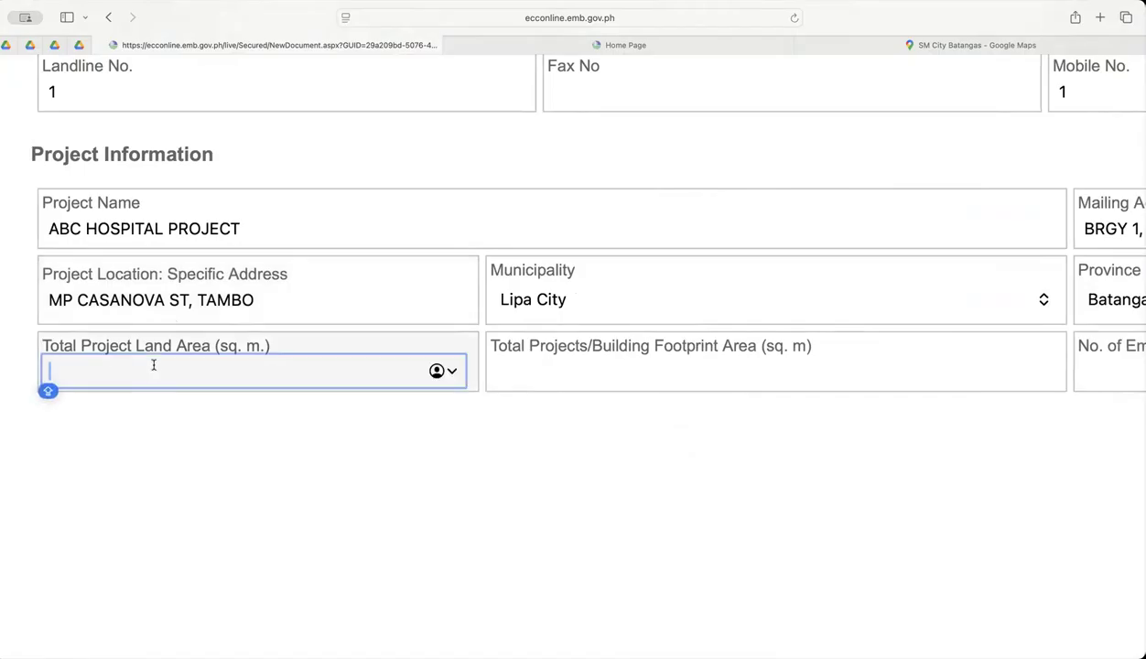
text(200)
key(Caps_Lock)
text(0)
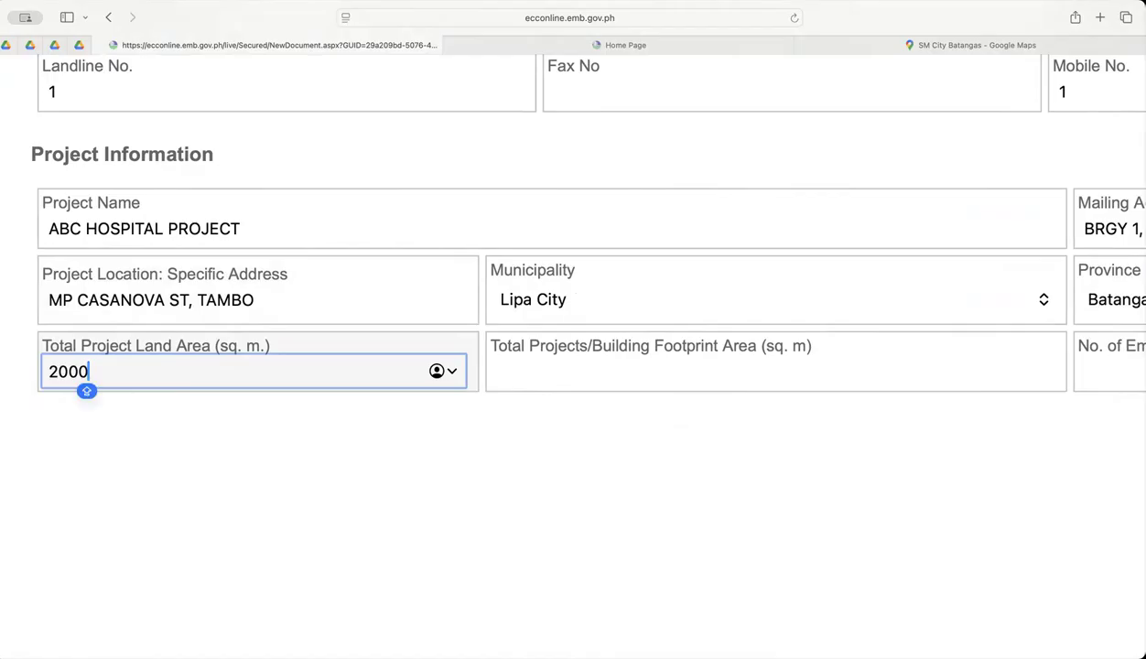
key(BackSpace)
key(BackSpace)
text(000)
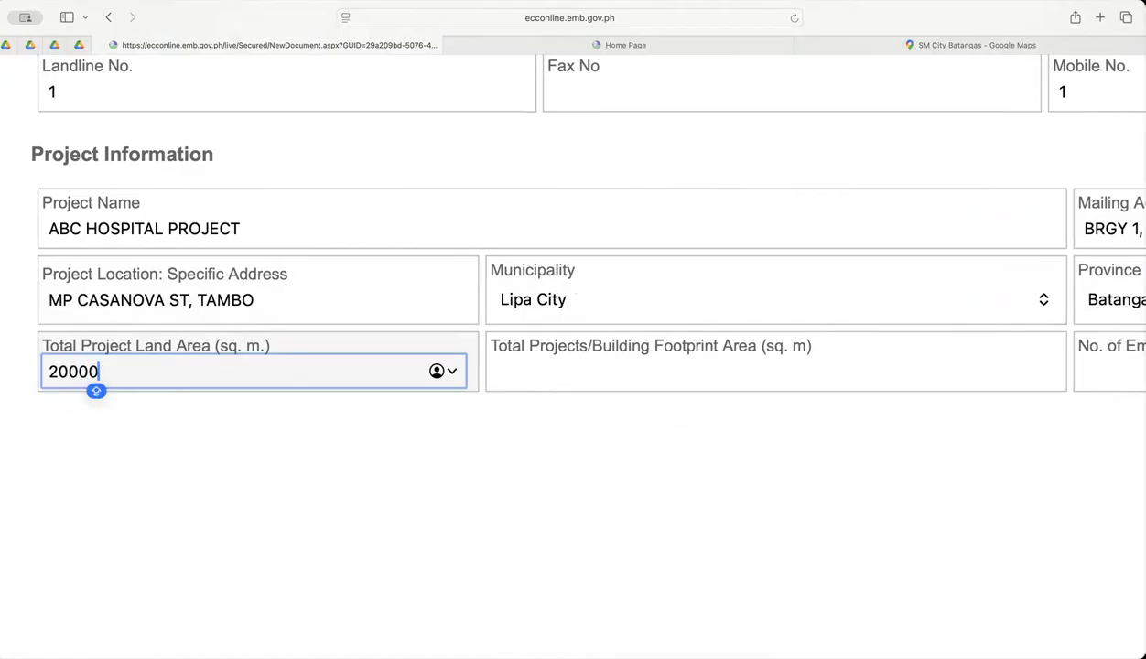
Set the Total Projects/Building Footprint Area to 10000 sq. m.
click(666, 366)
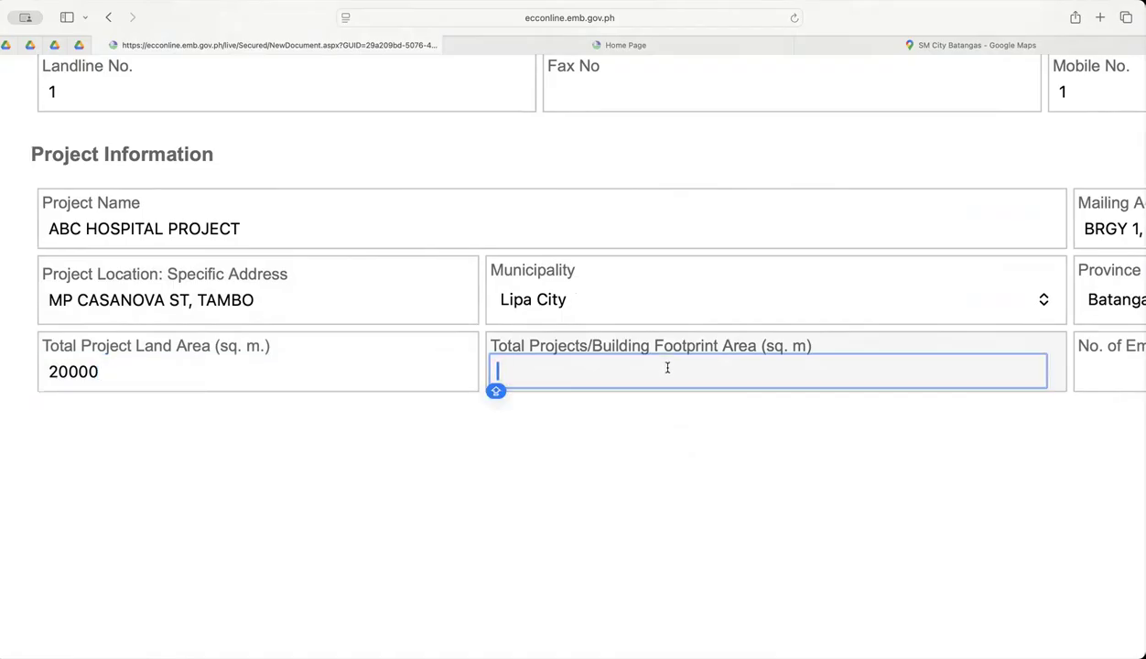
text(10000)
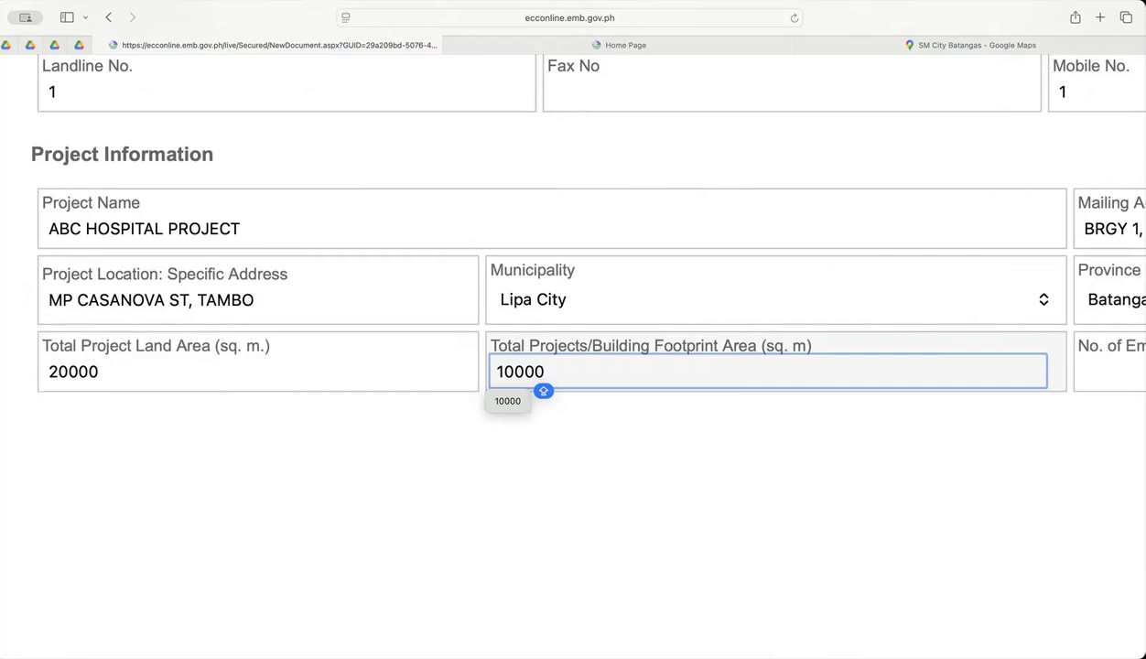
Set the number of employees to 50 and the total project cost to 40000000 Php.
scroll(775, 440, right, 10)
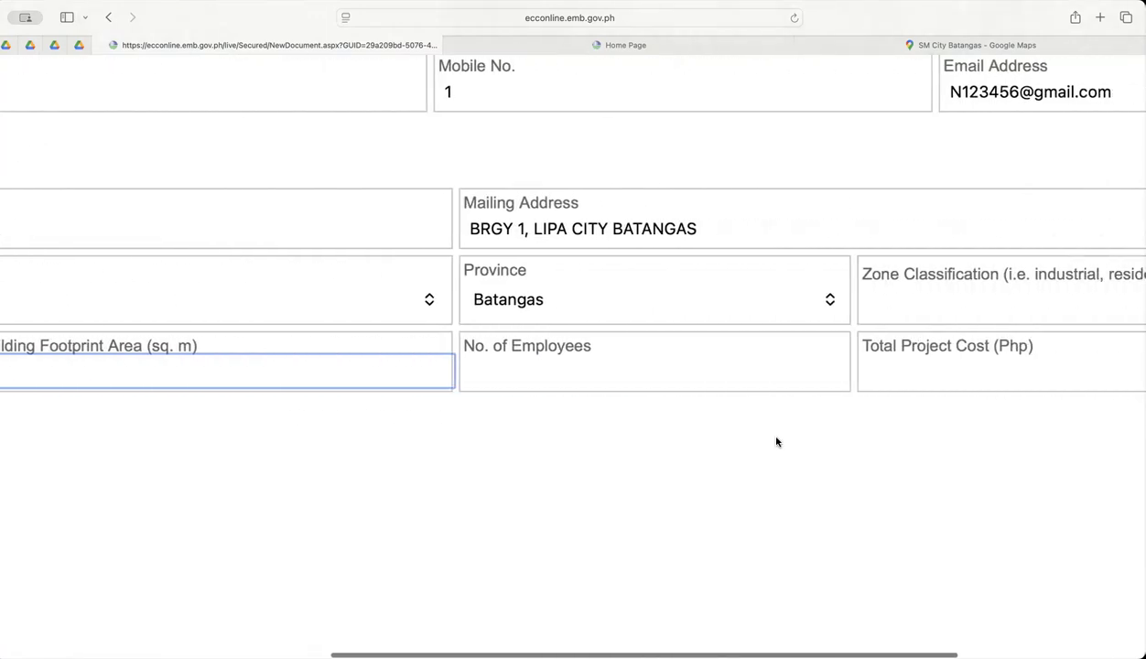
click(485, 375)
text(50)
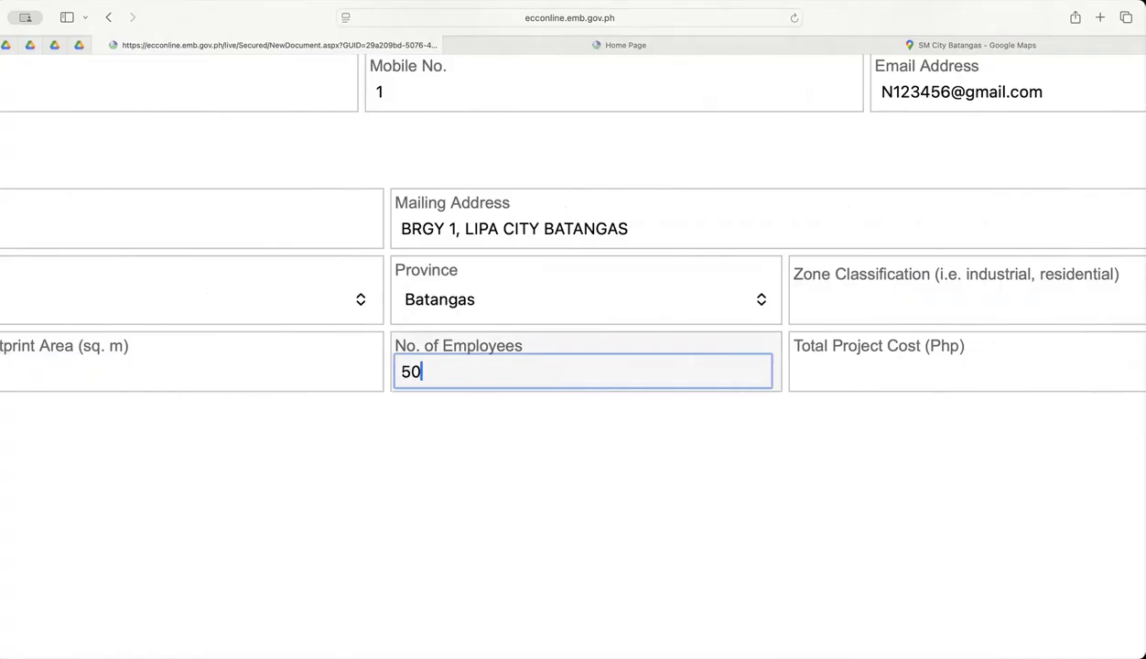
scroll(520, 376, right, 1)
scroll(586, 381, right, 3)
click(650, 370)
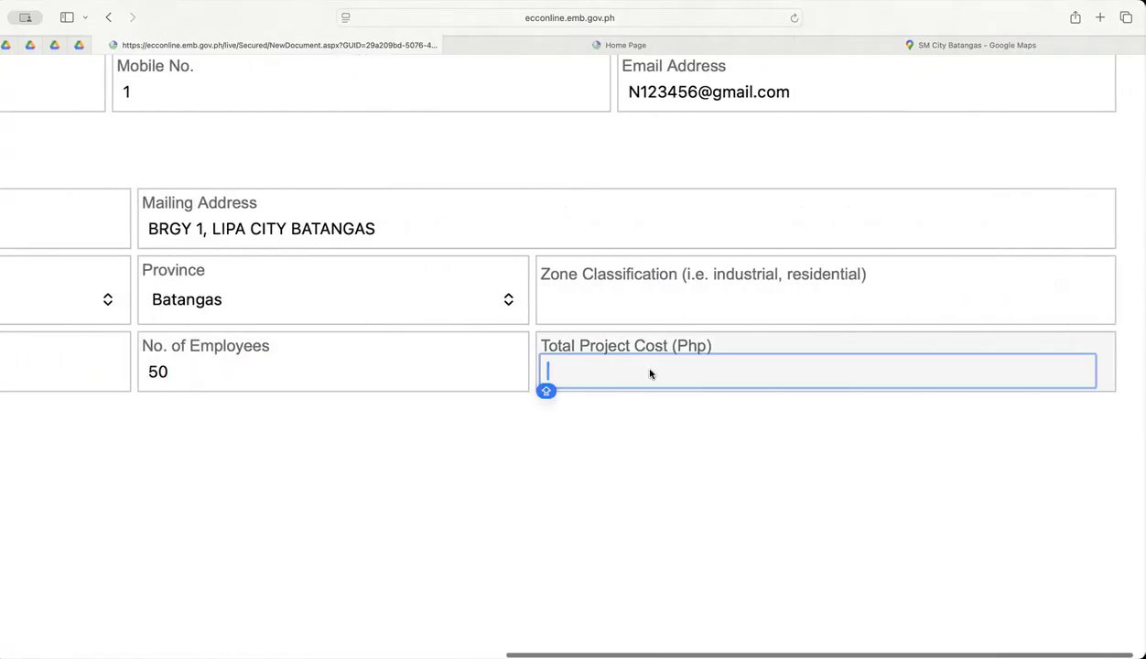
text(4)
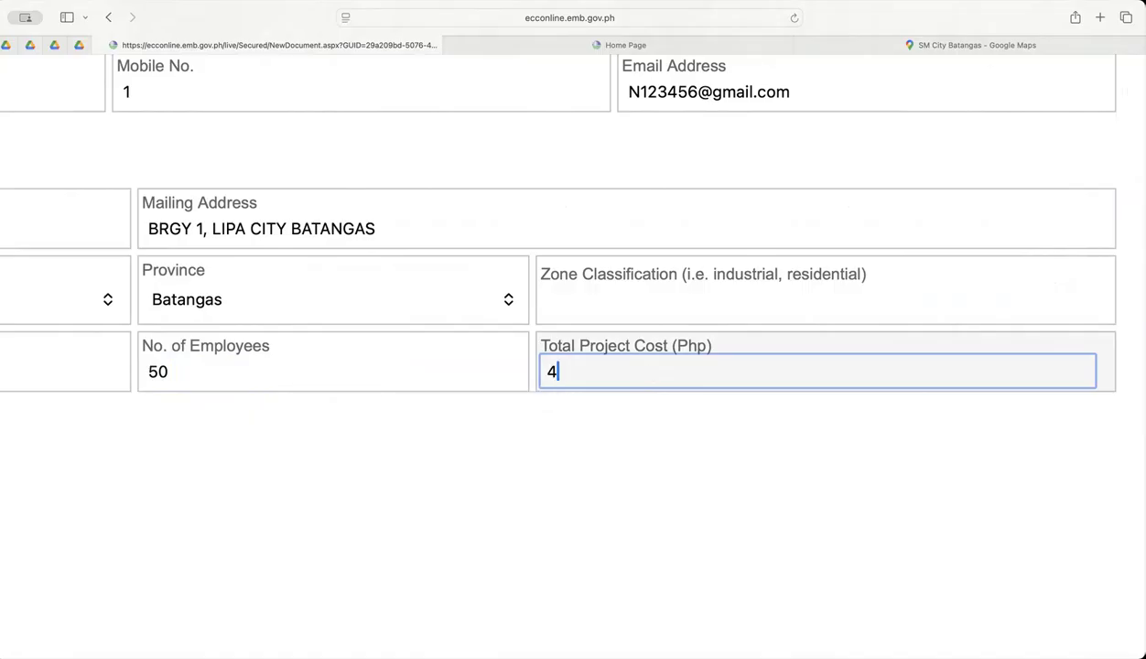
text(0000000)
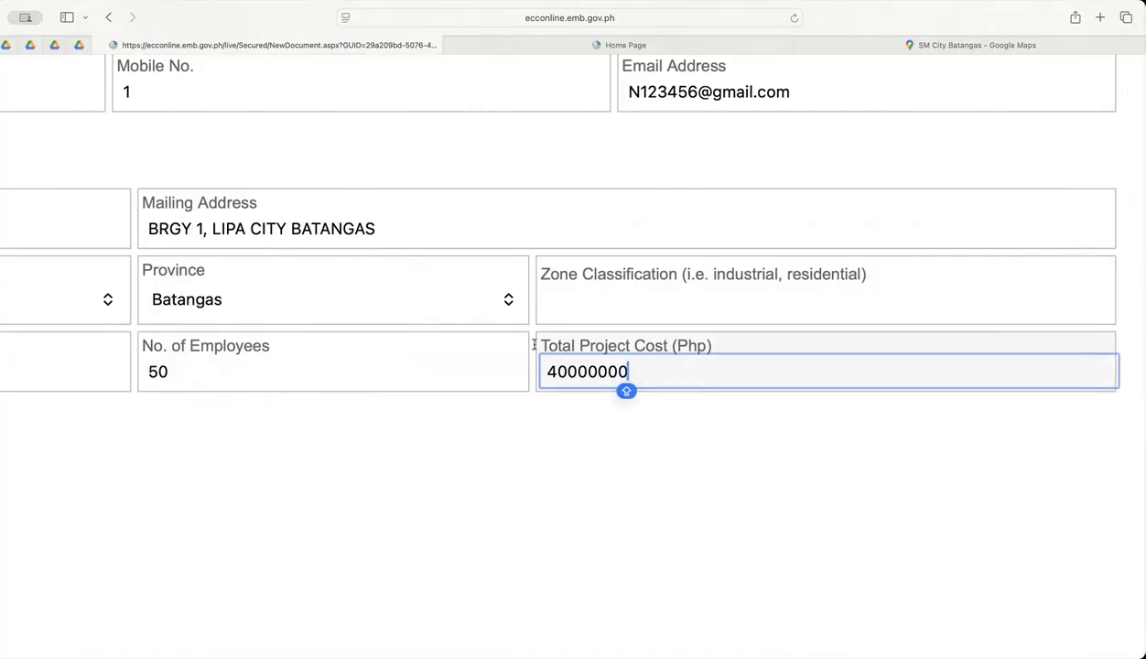
Review the proponent and project entries under Basic Project Information and try to continue to the following application stage.
scroll(722, 351, left, 9)
scroll(723, 352, up, 4)
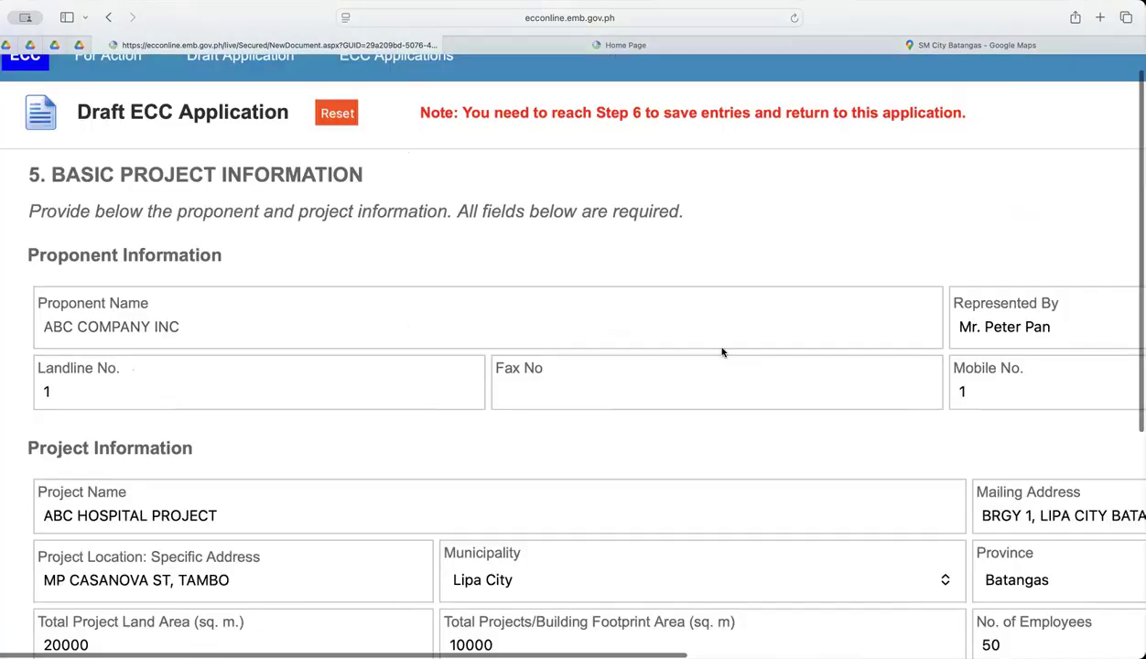
drag(70, 180, 380, 175)
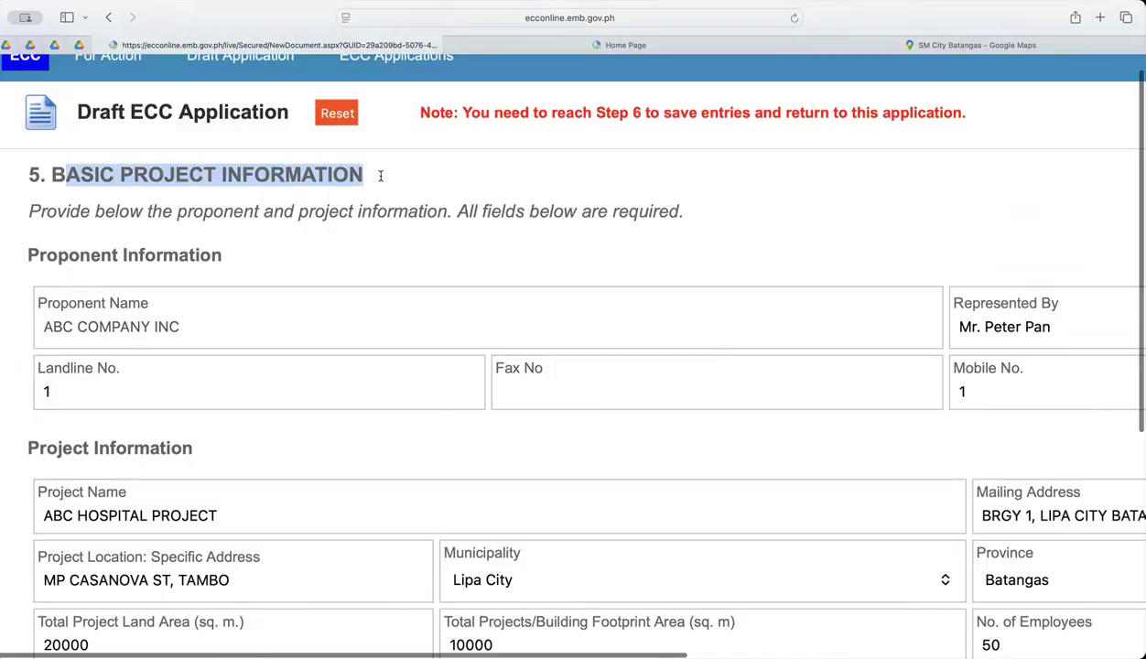
scroll(730, 235, right, 5)
scroll(730, 233, down, 3)
scroll(724, 234, left, 3)
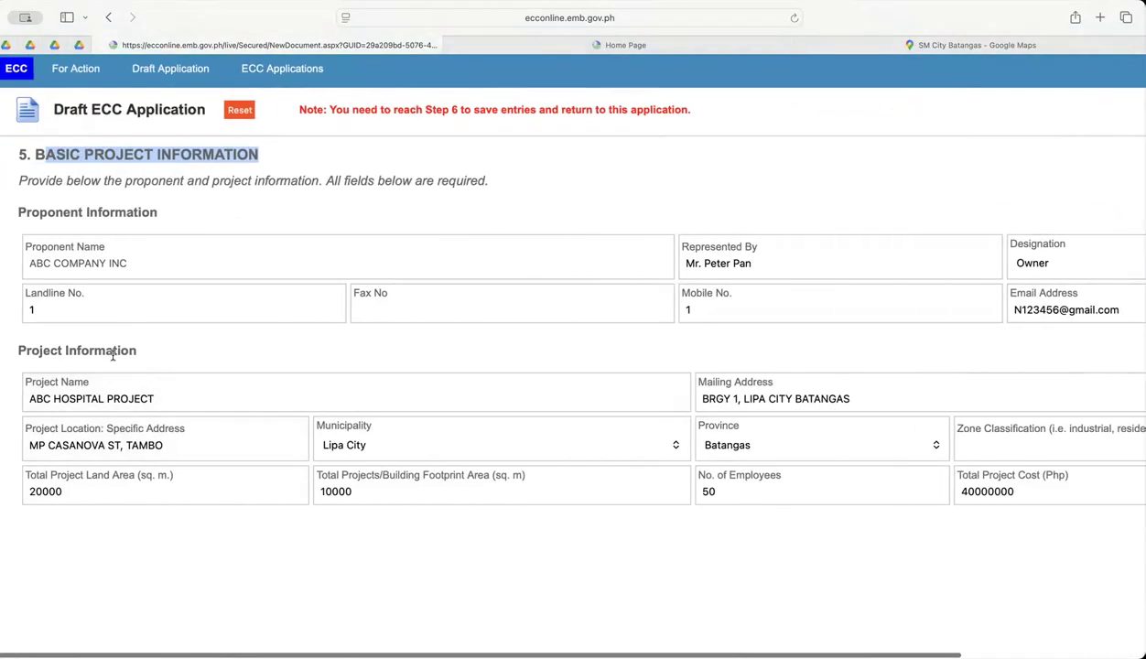
drag(13, 355, 156, 349)
scroll(137, 356, down, 2)
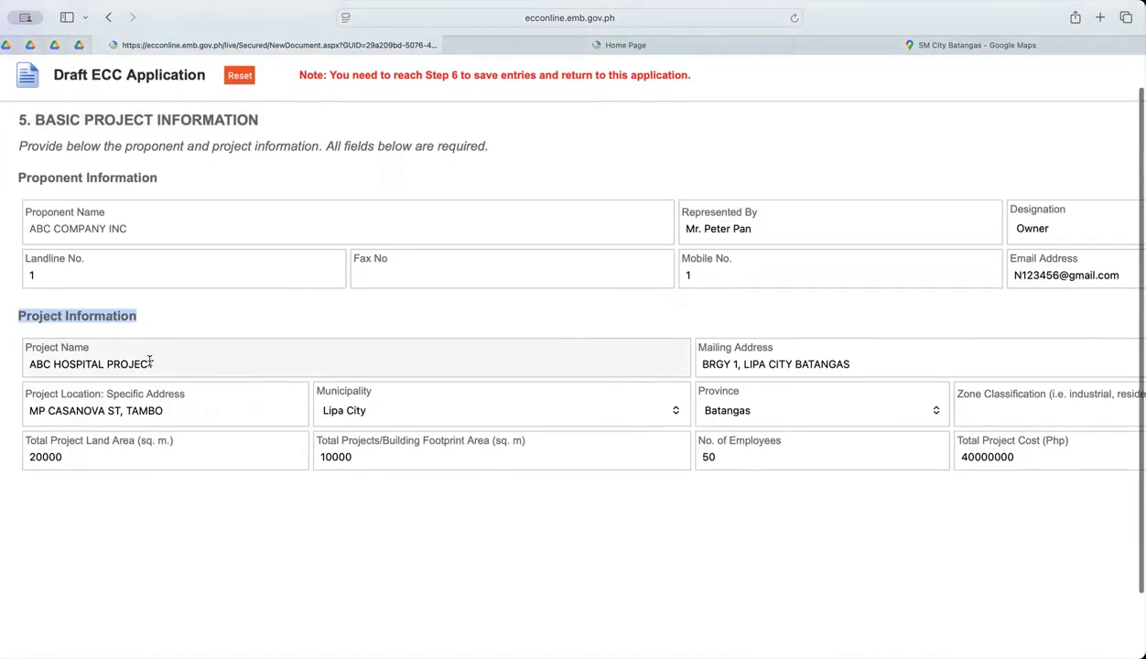
scroll(667, 389, right, 5)
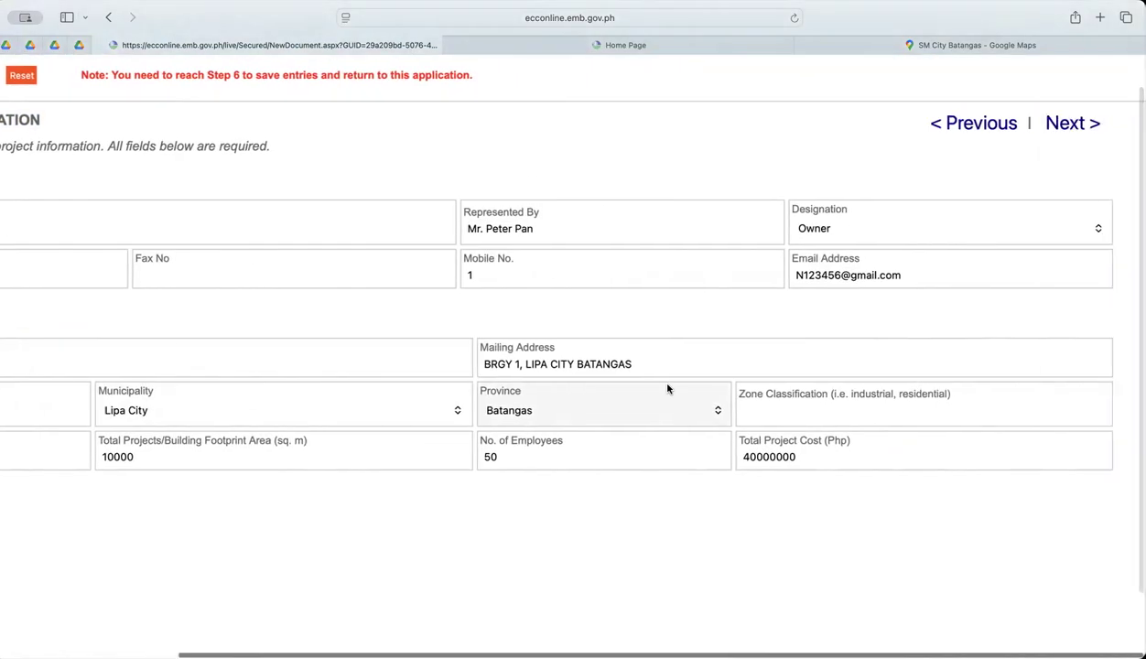
click(1062, 125)
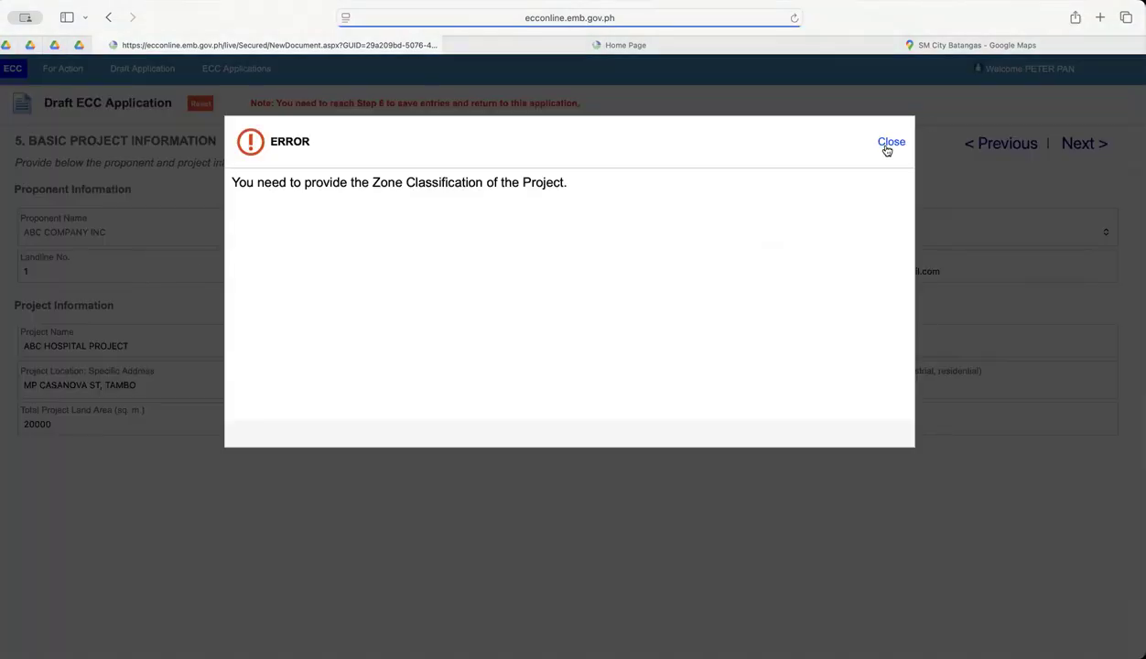
click(887, 145)
Enter INSTITUTIONAL as the project's Zone Classification and proceed to the Checklist & Other Requirements stage.
click(857, 390)
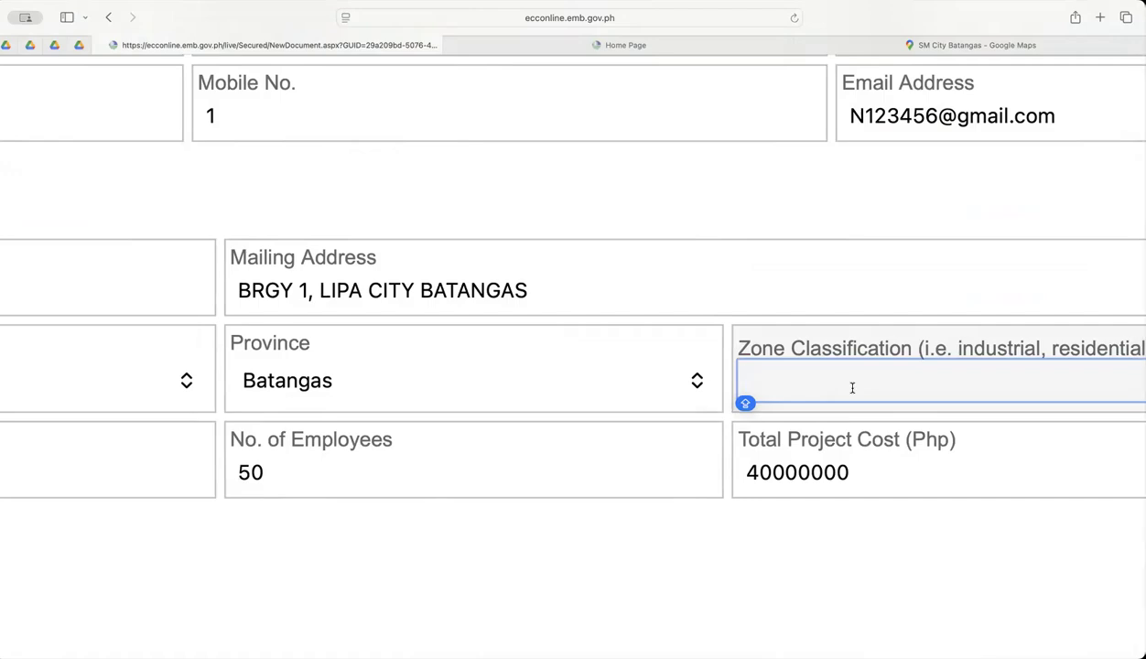
text(INSTITUTIONAL)
scroll(1061, 297, right, 2)
scroll(1062, 298, down, 1)
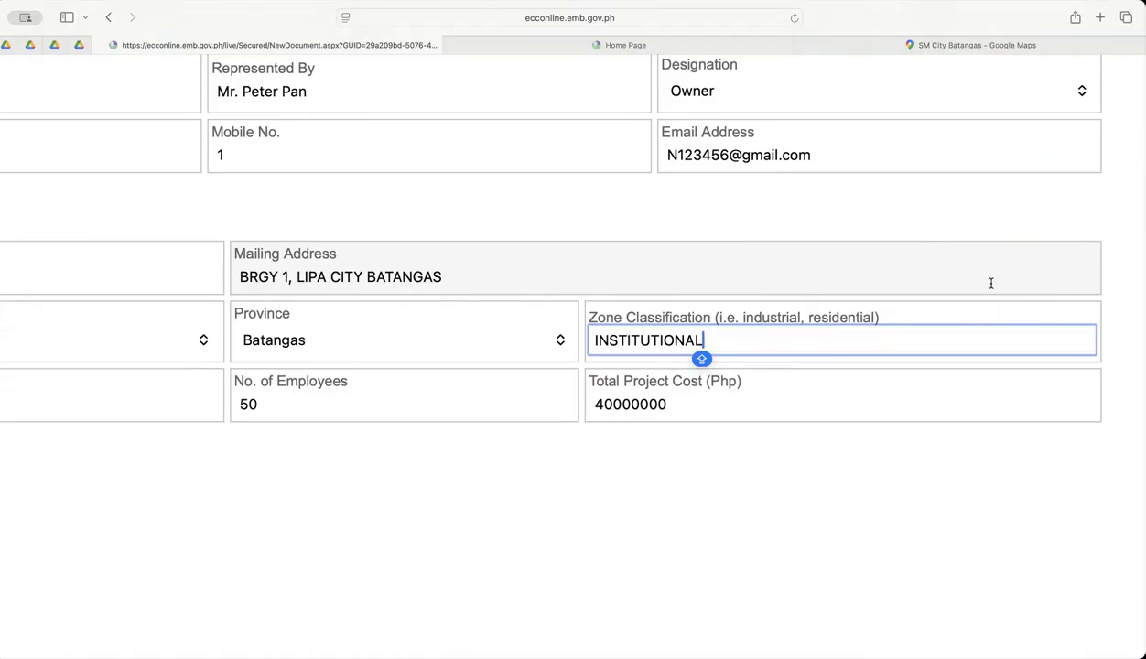
scroll(990, 283, up, 3)
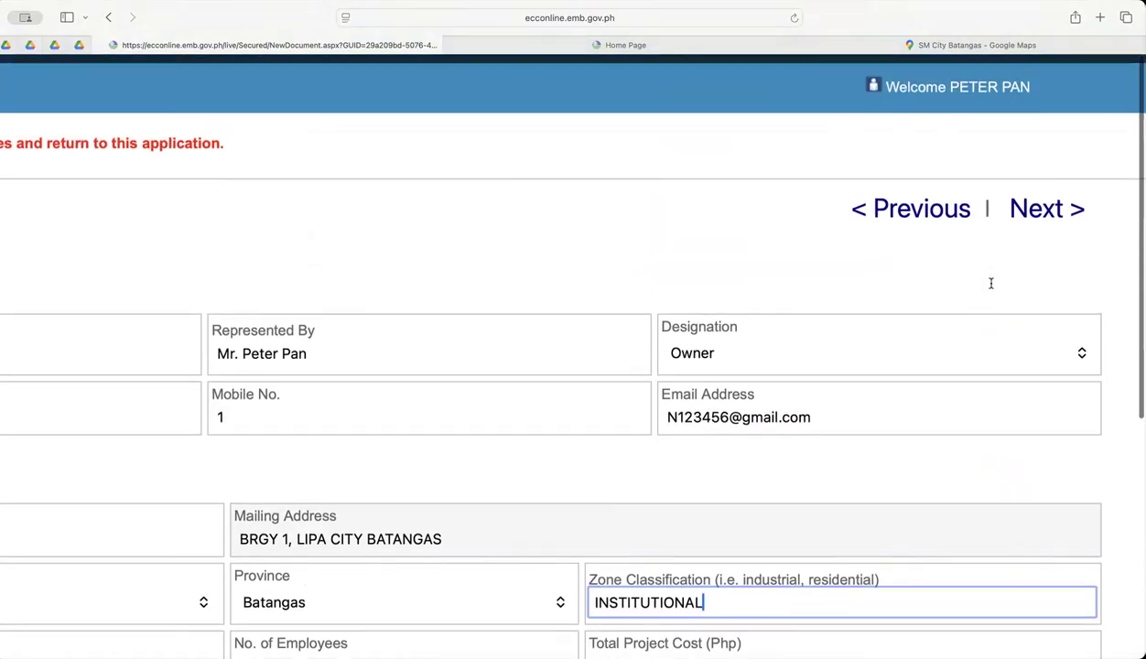
click(1051, 205)
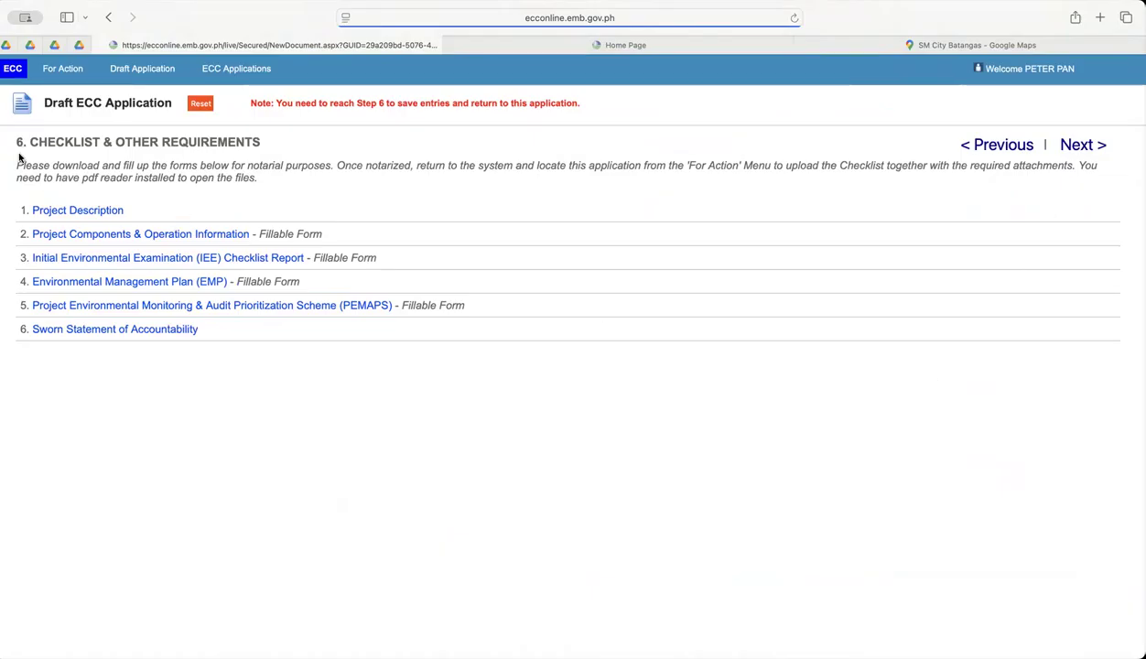
Examine the six forms listed under Checklist & Other Requirements, from the Project Description to the Sworn Statement of Accountability.
scroll(114, 225, up, 5)
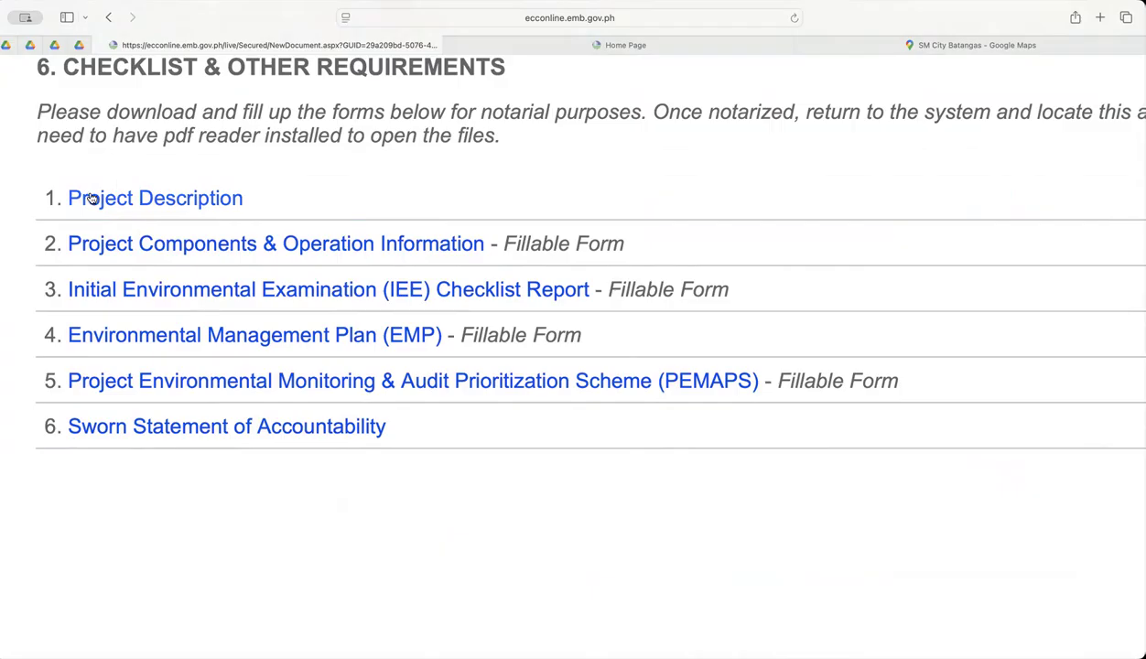
scroll(177, 210, down, 1)
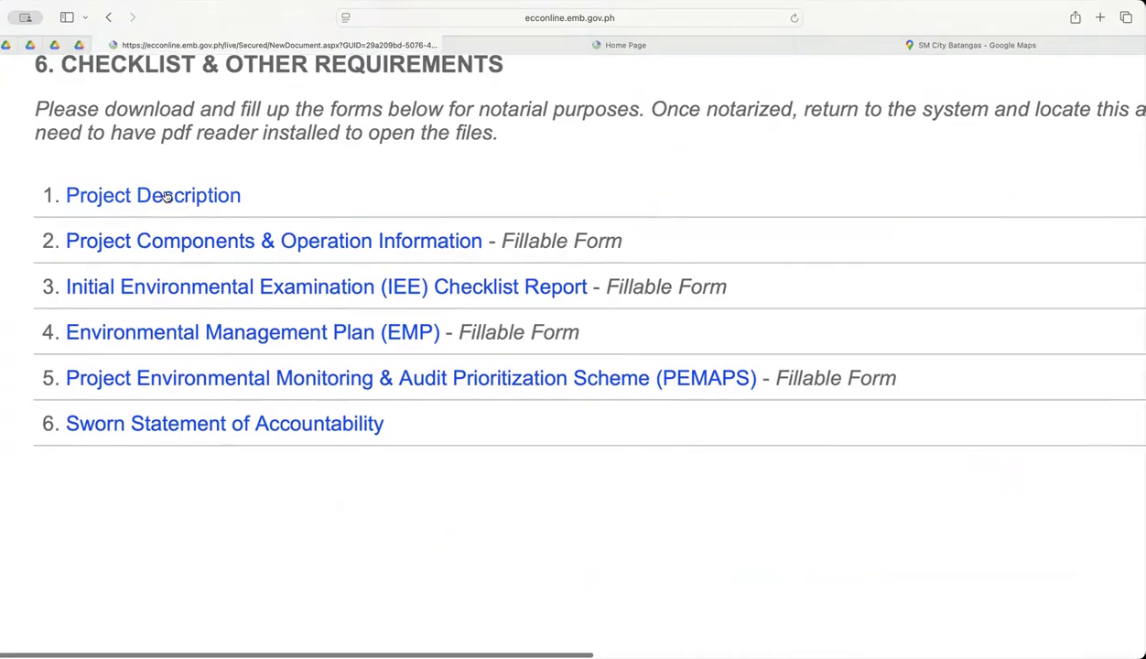
scroll(143, 220, left, 1)
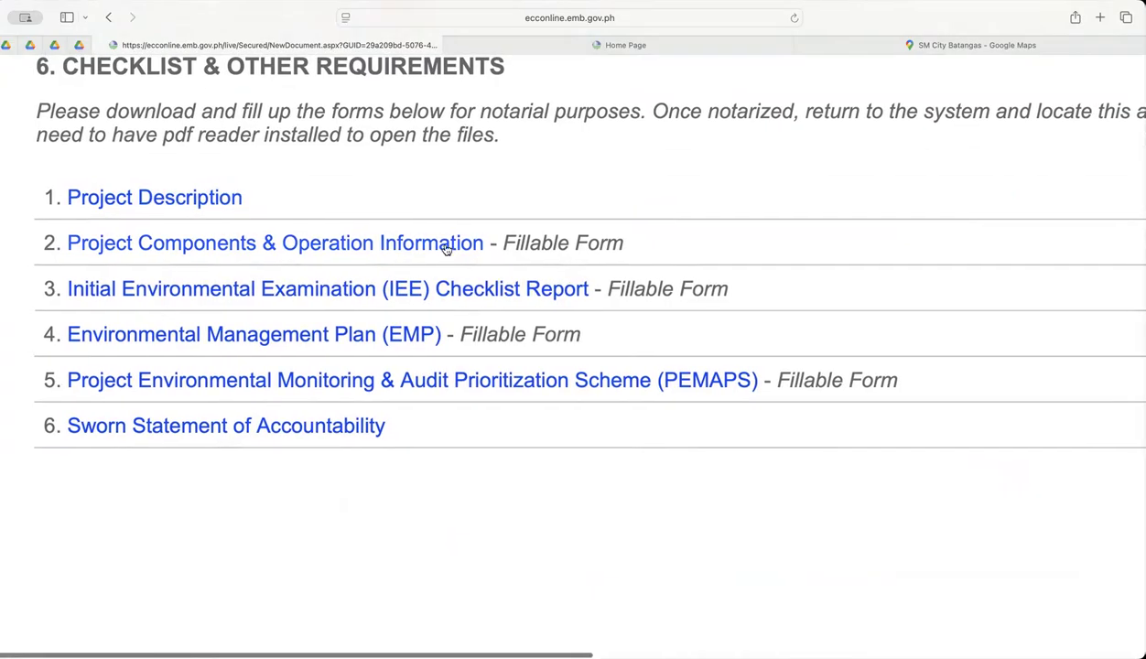
scroll(199, 249, left, 1)
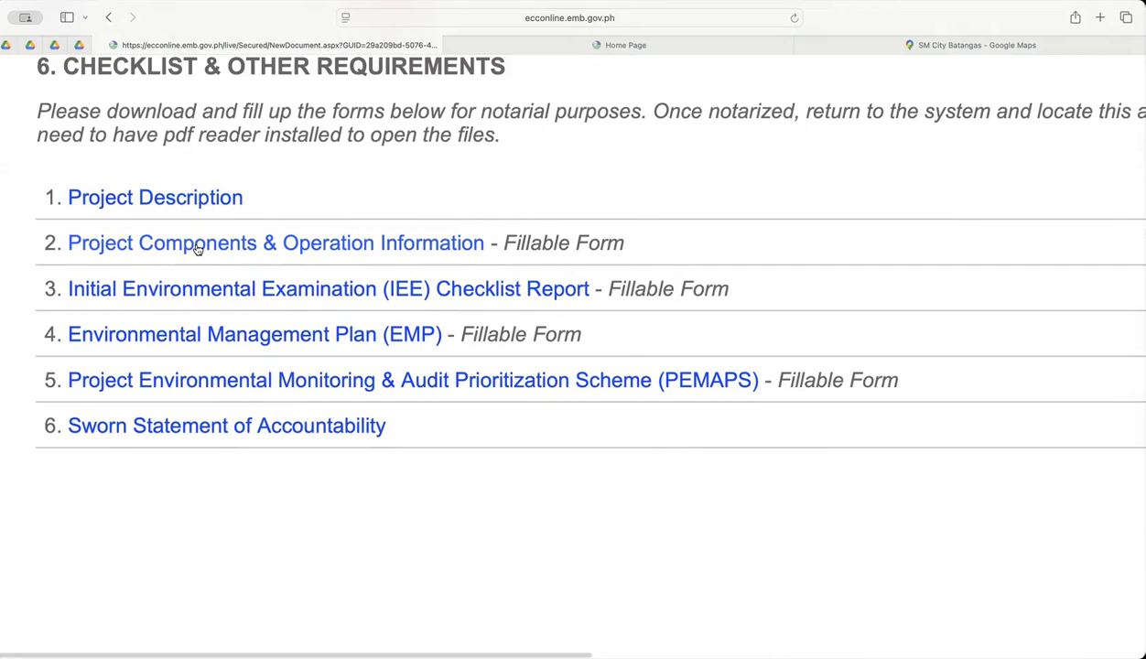
scroll(225, 262, down, 1)
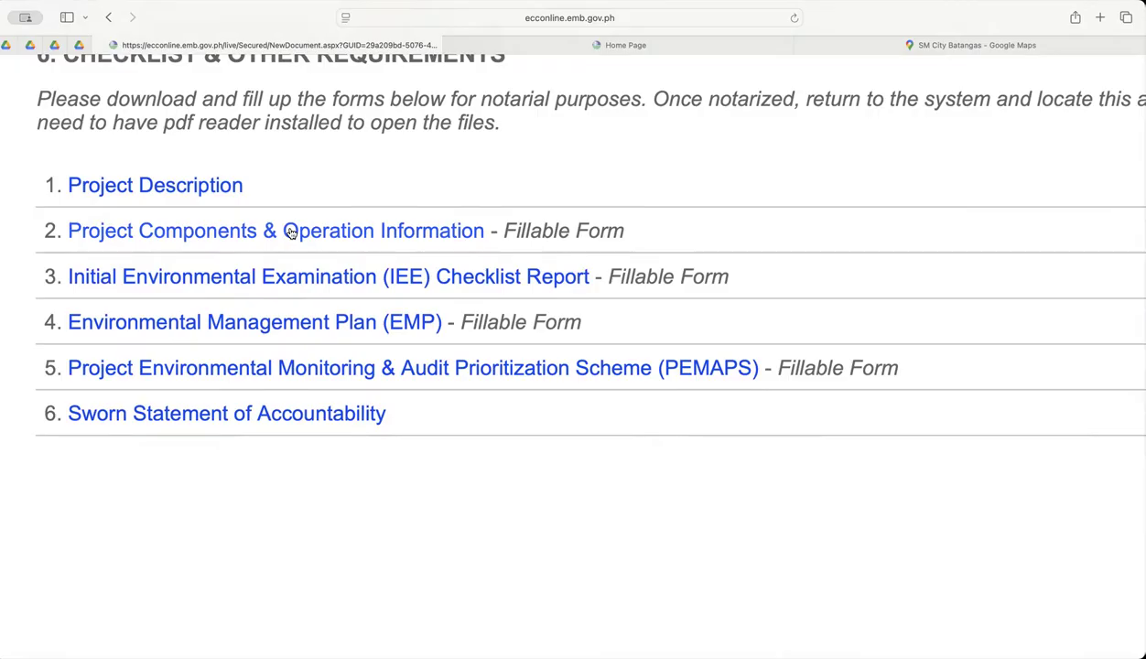
scroll(289, 231, up, 3)
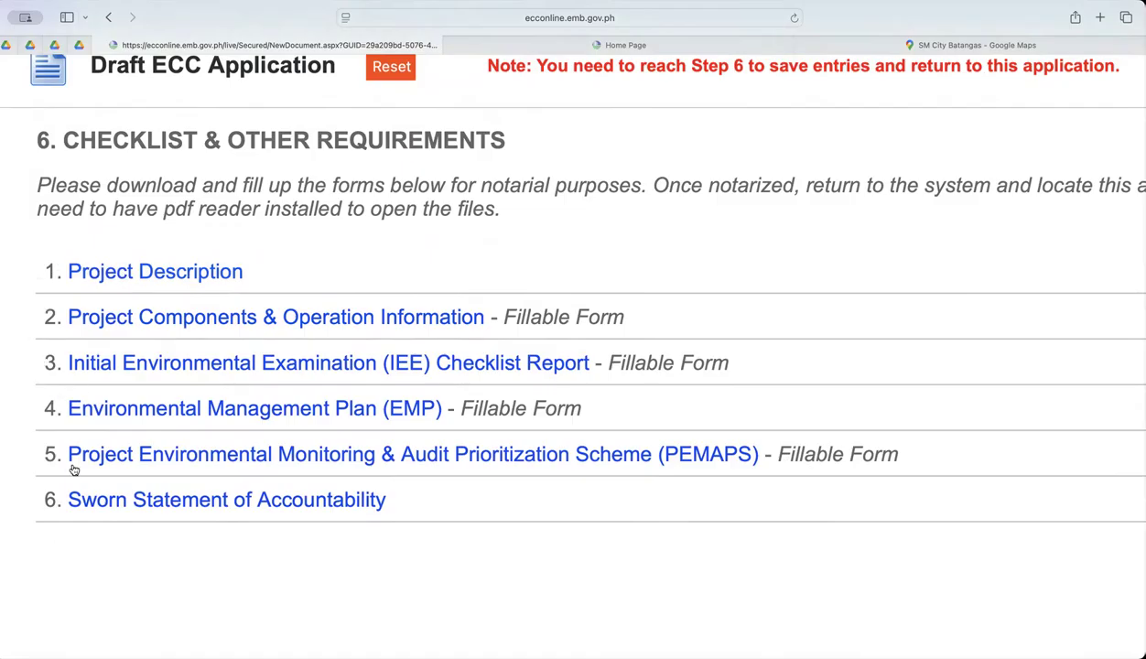
scroll(3, 88, right, 1)
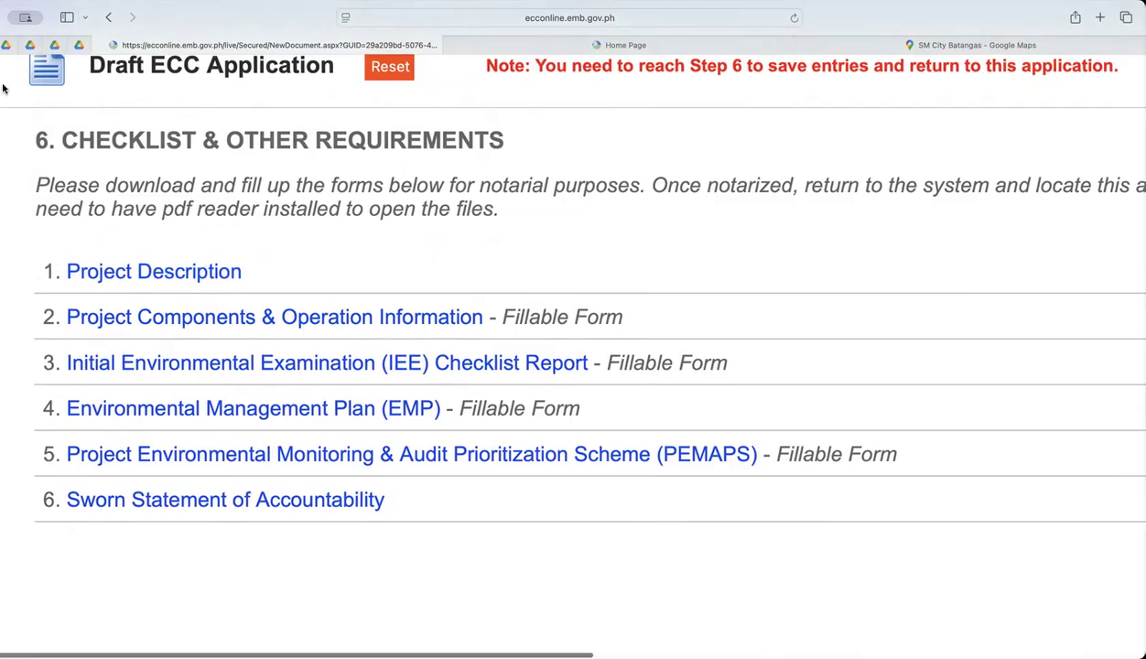
scroll(162, 108, down, 1)
scroll(165, 108, up, 1)
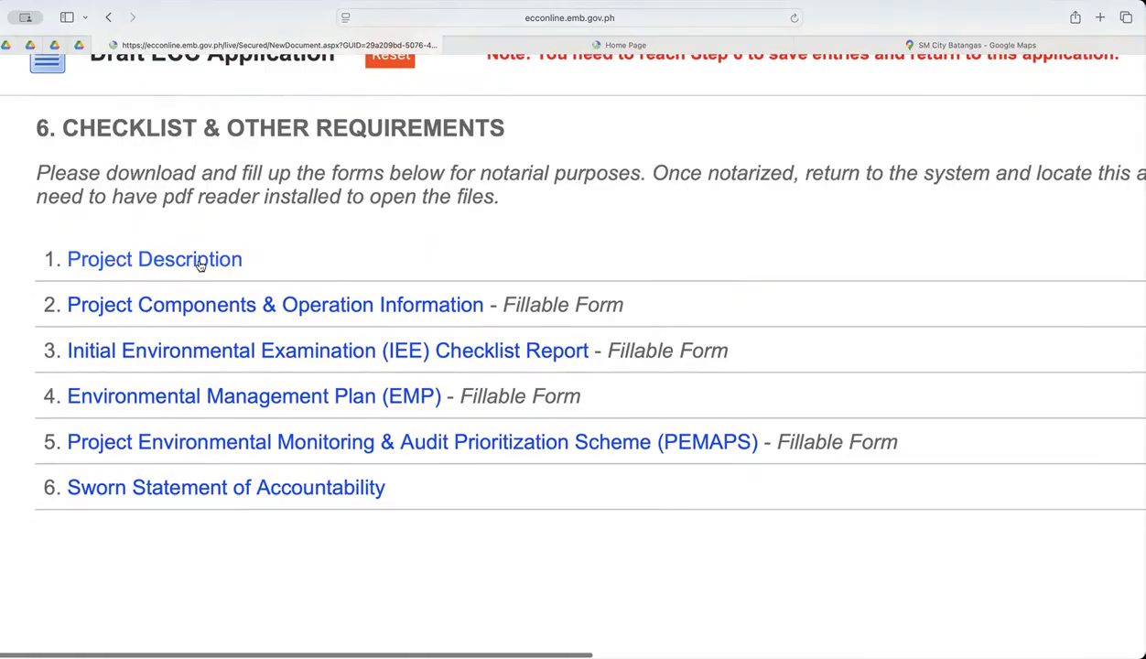
scroll(197, 262, up, 1)
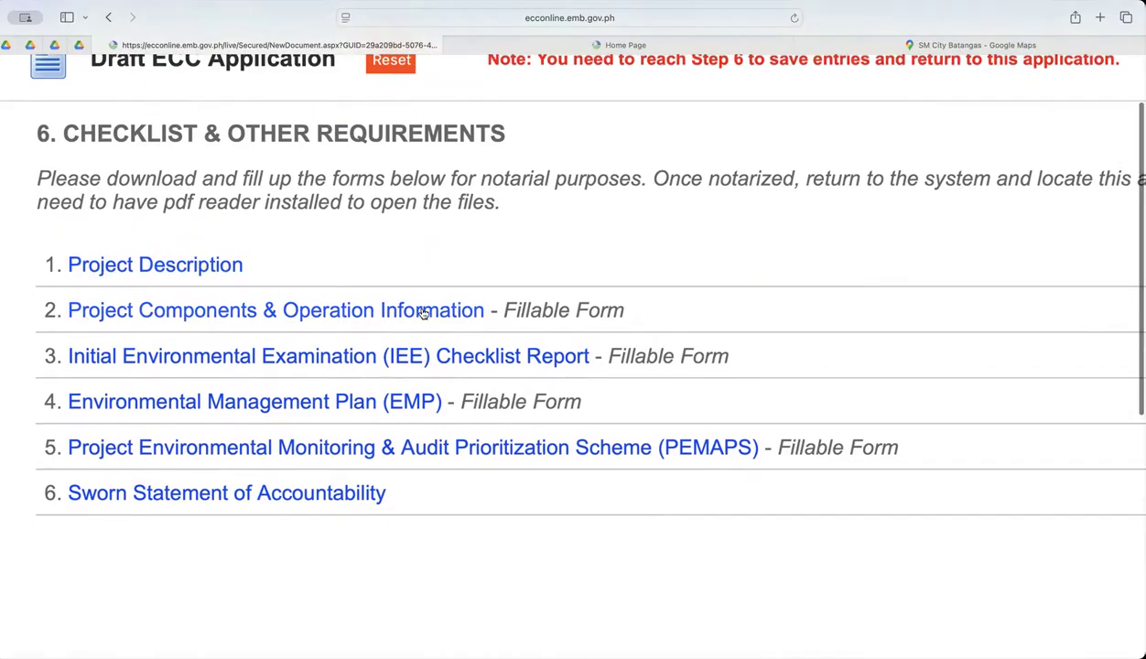
scroll(595, 322, right, 1)
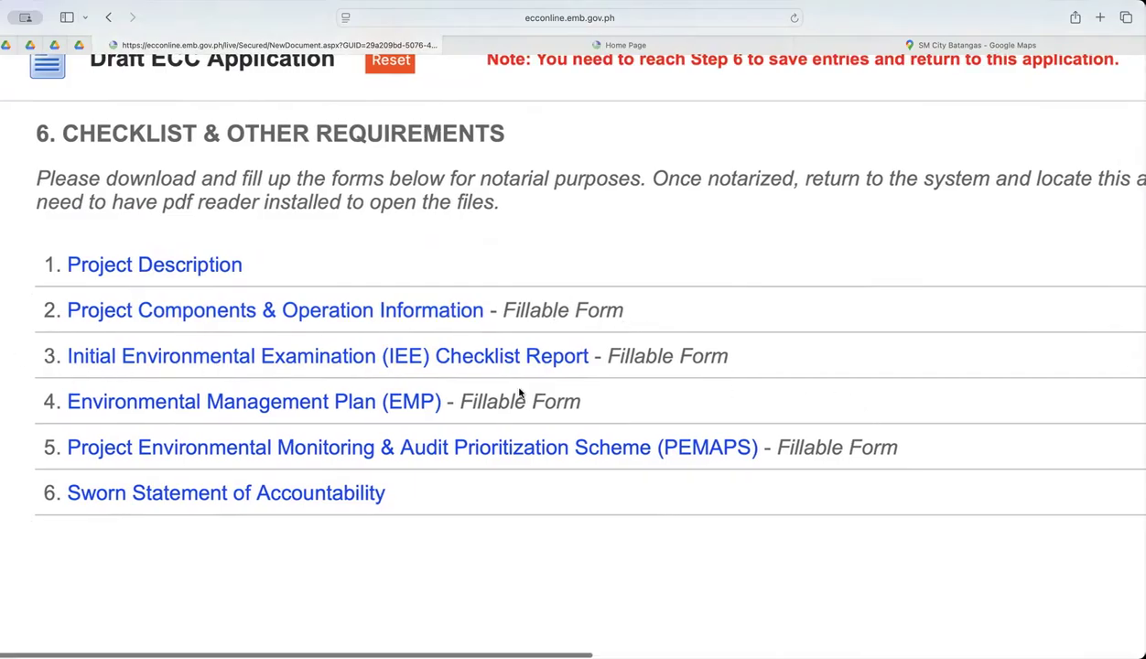
scroll(586, 355, down, 1)
scroll(695, 361, down, 1)
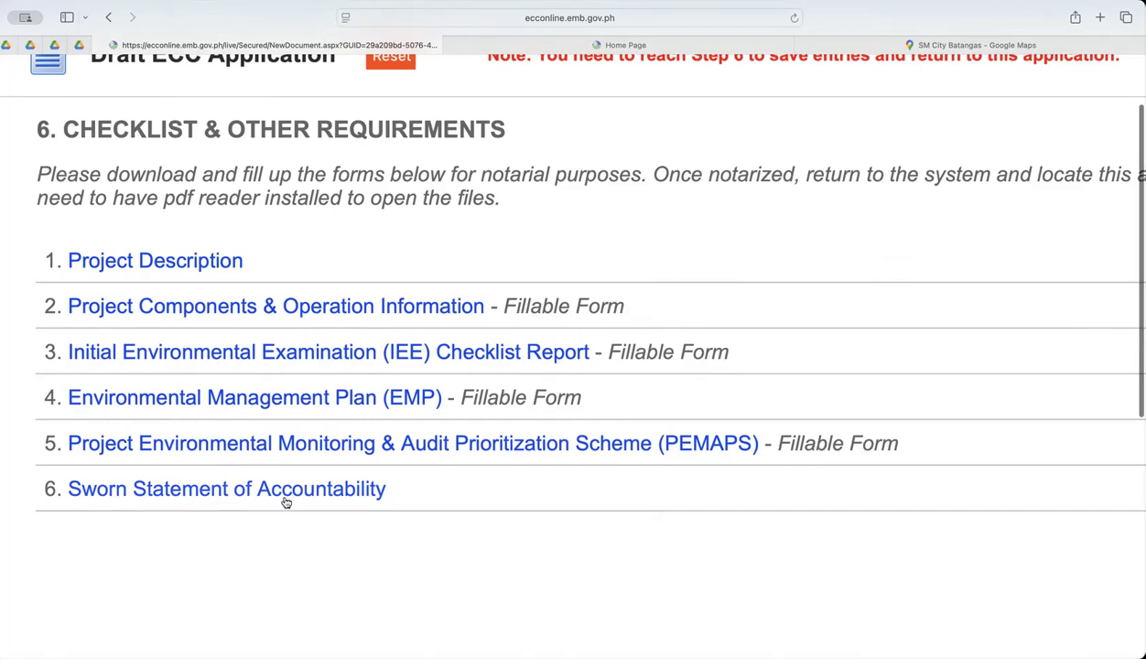
Download the Project Description form from the Checklist & Other Requirements list.
scroll(183, 472, up, 1)
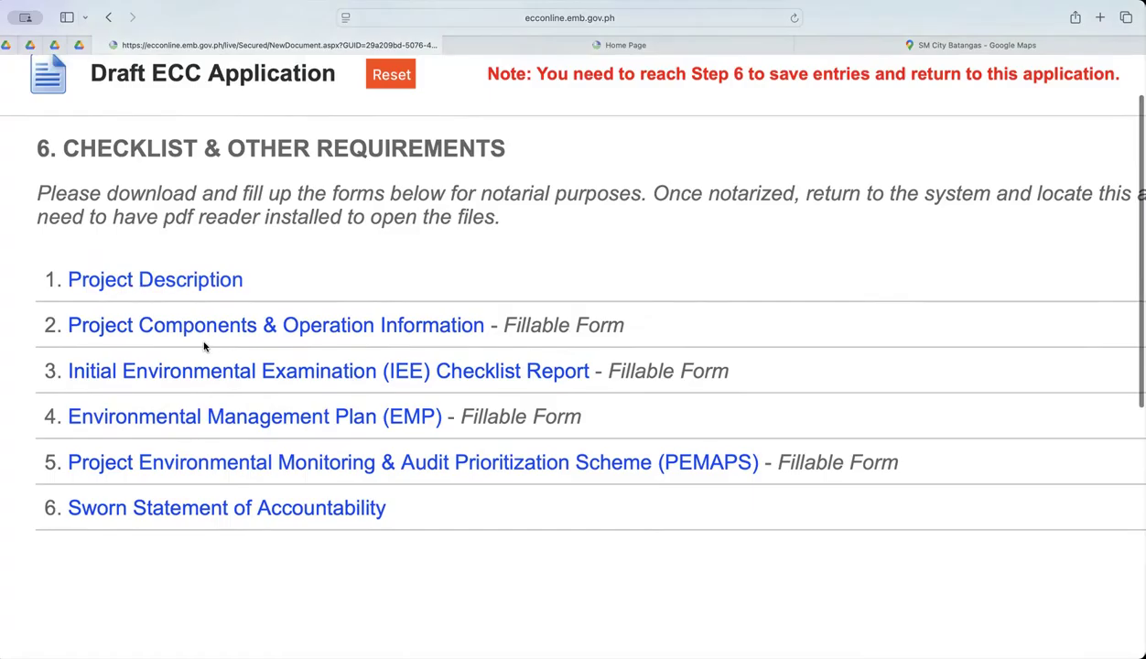
click(152, 281)
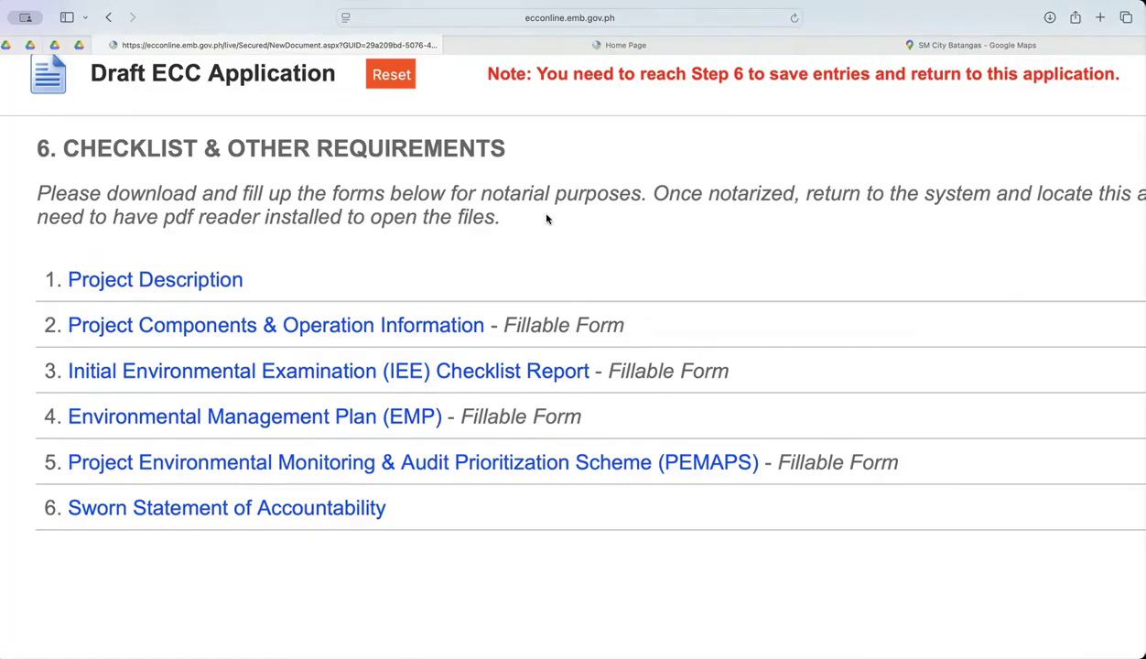
scroll(357, 242, down, 1)
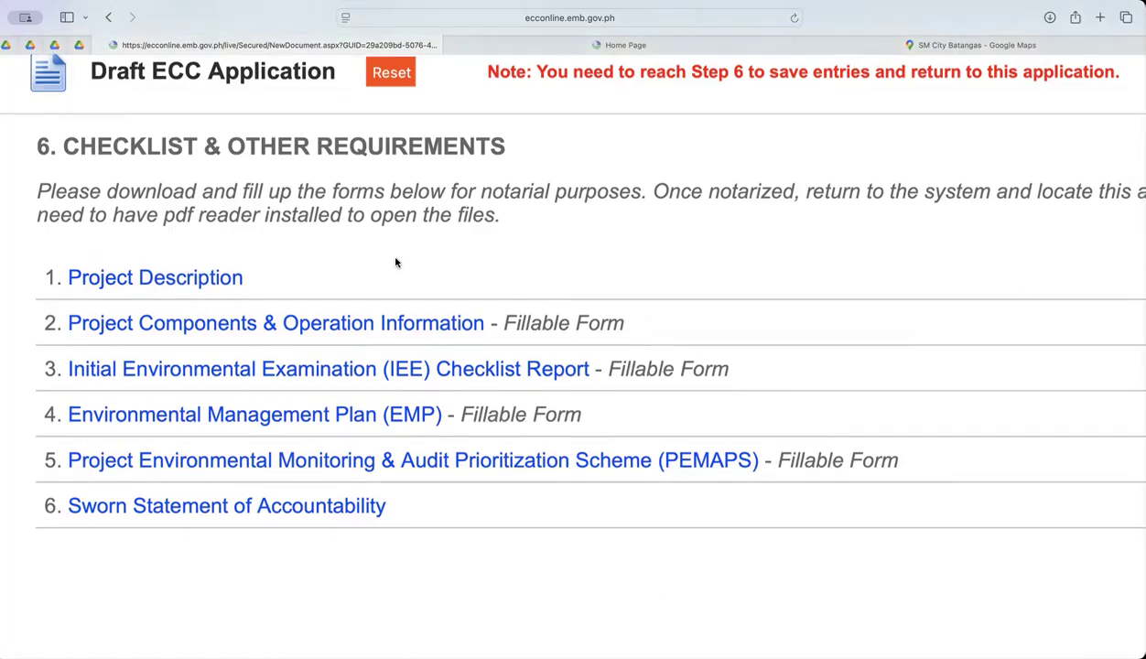
Open the Project Components & Operation Information fillable form and examine its sections from Project Components through Indicative Project Cost.
scroll(395, 263, right, 2)
scroll(395, 262, down, 1)
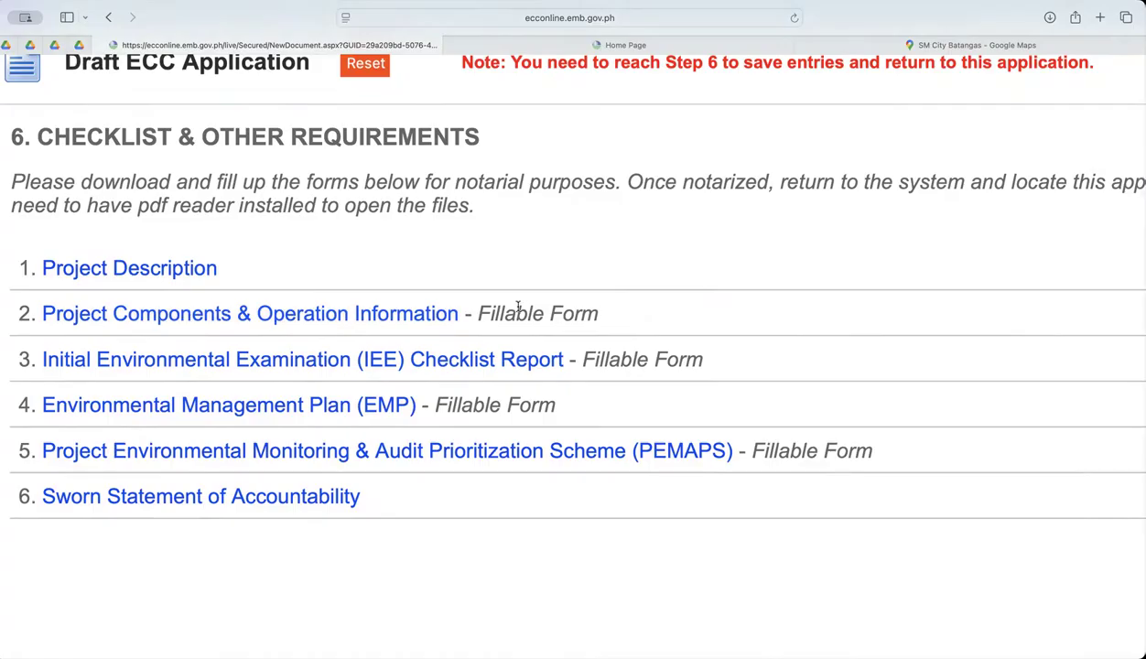
scroll(224, 316, down, 1)
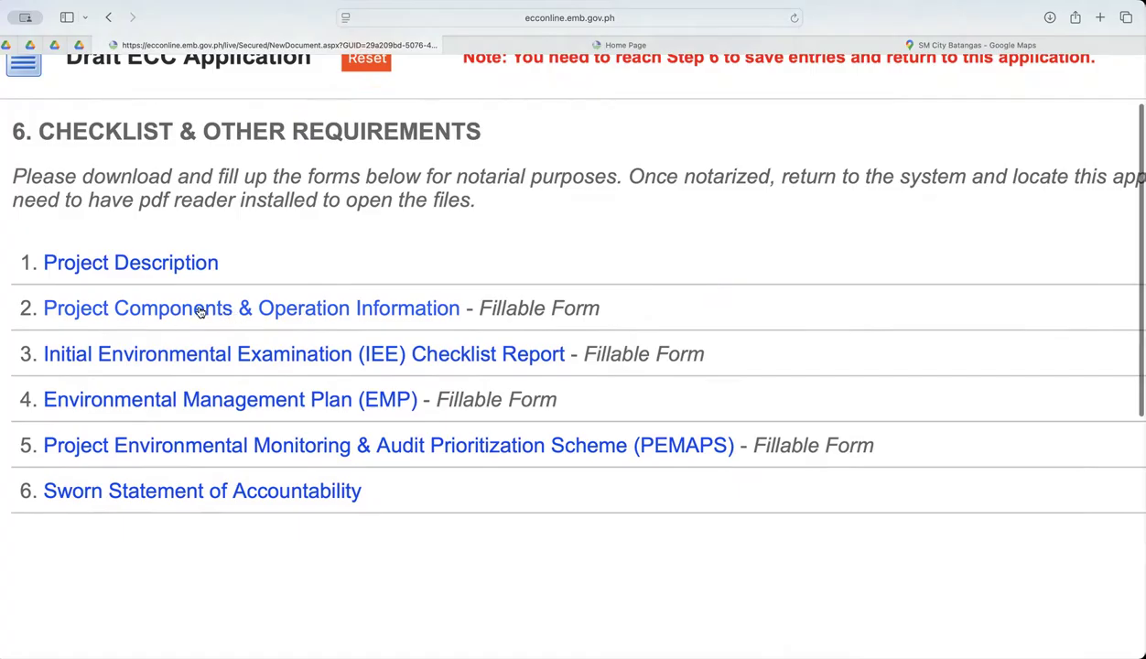
click(200, 311)
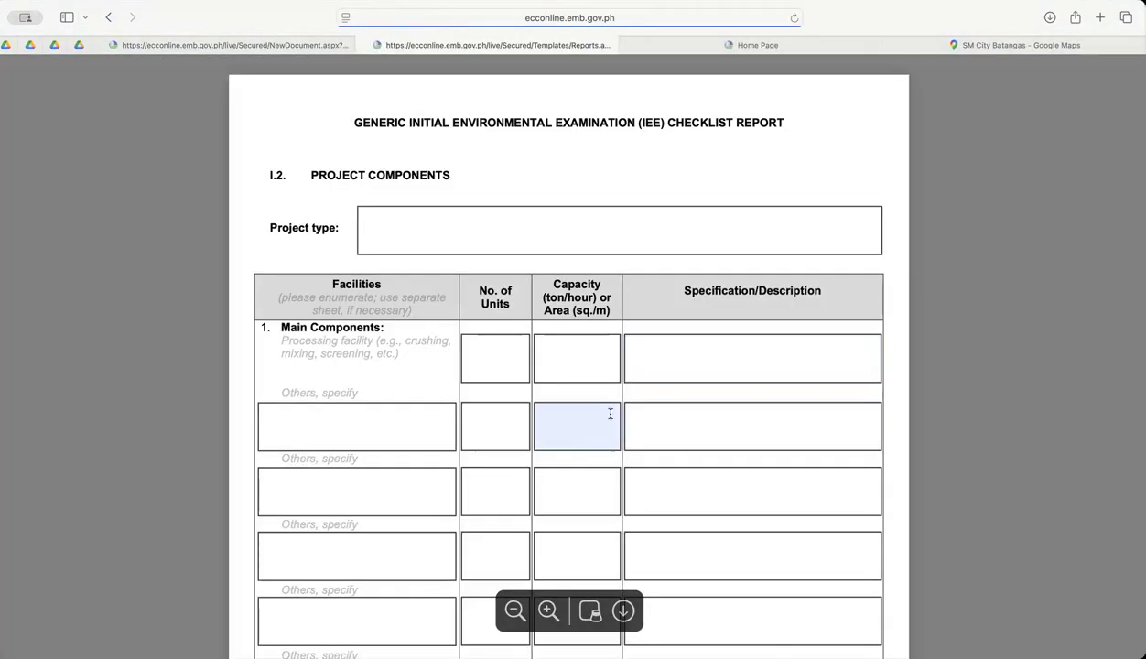
scroll(611, 414, down, 2)
scroll(610, 414, up, 2)
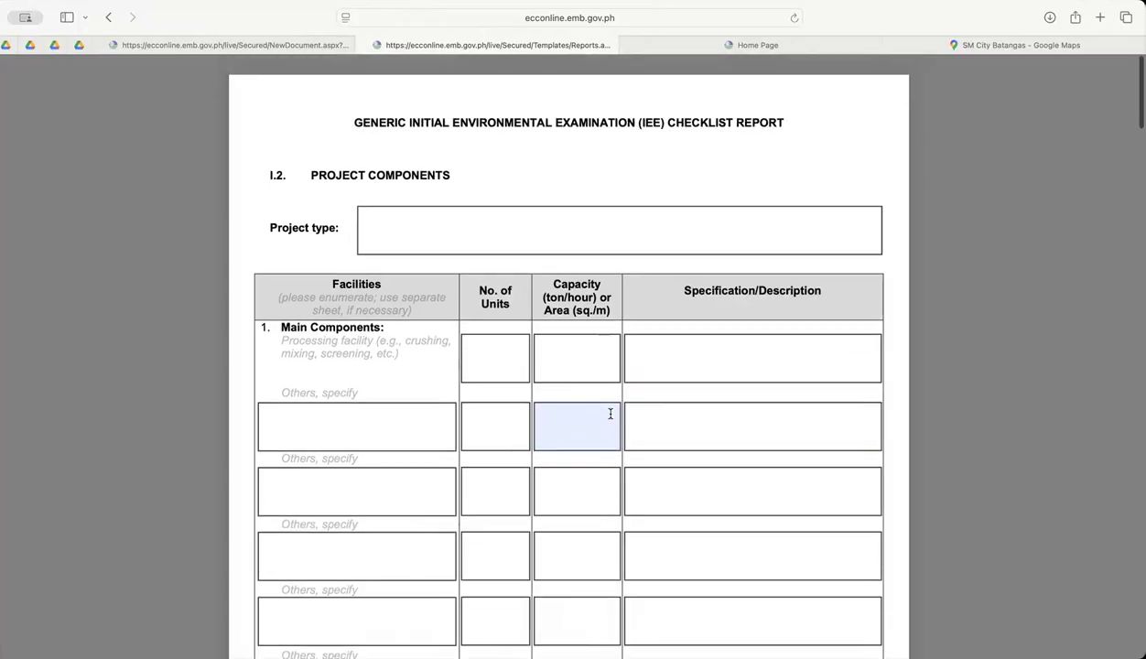
scroll(611, 414, down, 1)
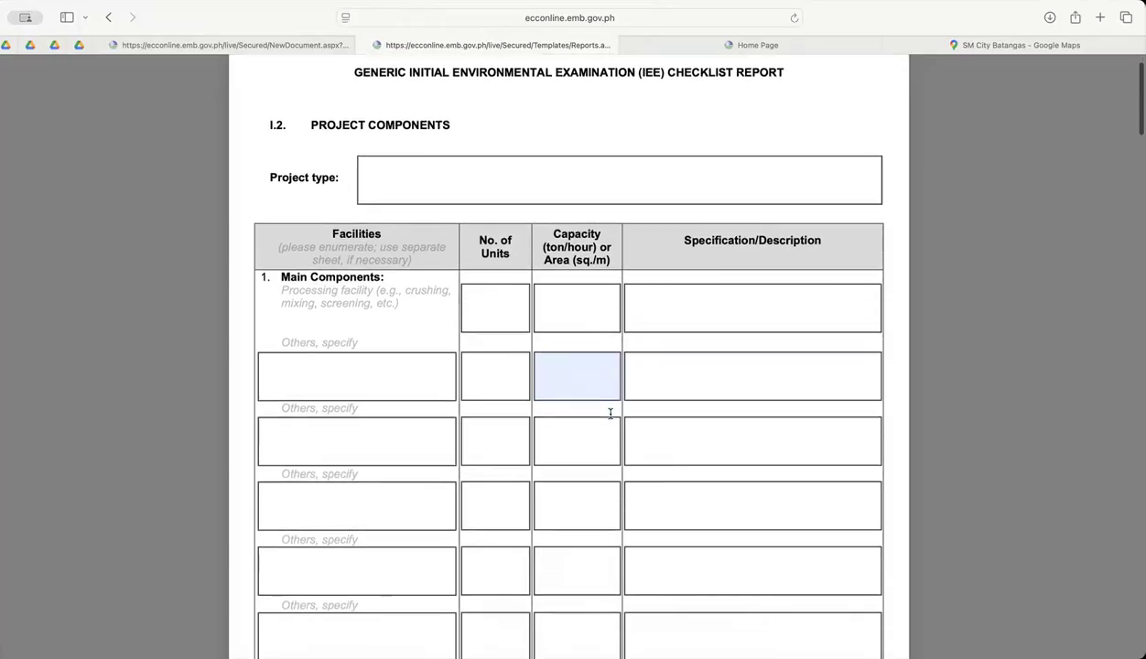
scroll(611, 414, down, 20)
scroll(611, 414, down, 20)
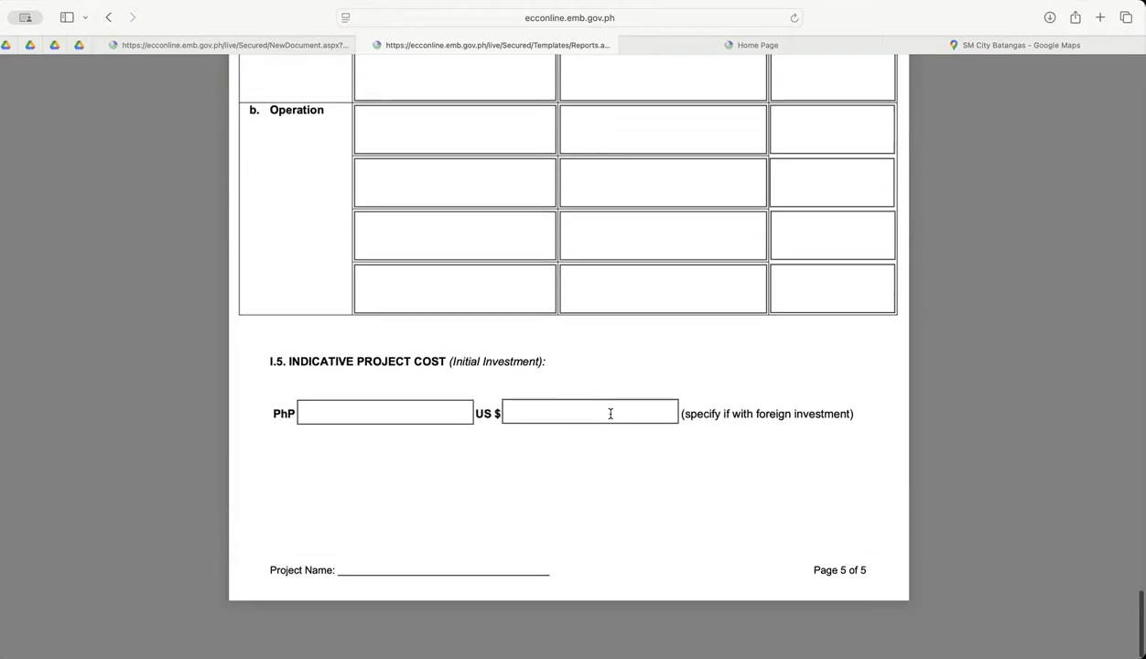
scroll(611, 413, up, 20)
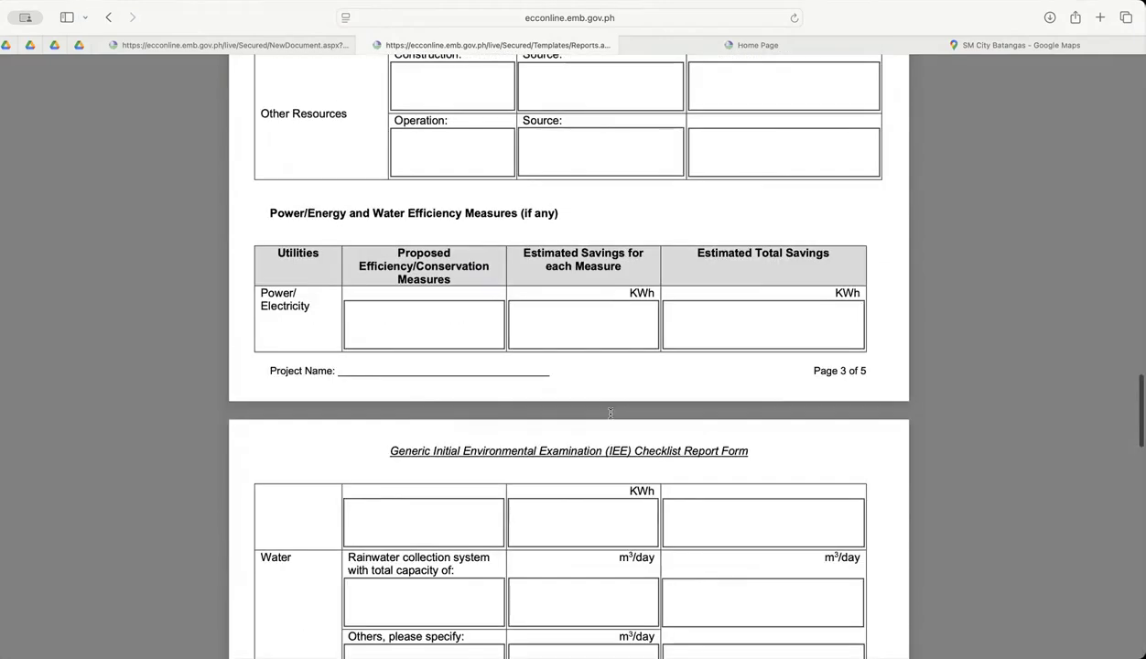
scroll(610, 413, up, 20)
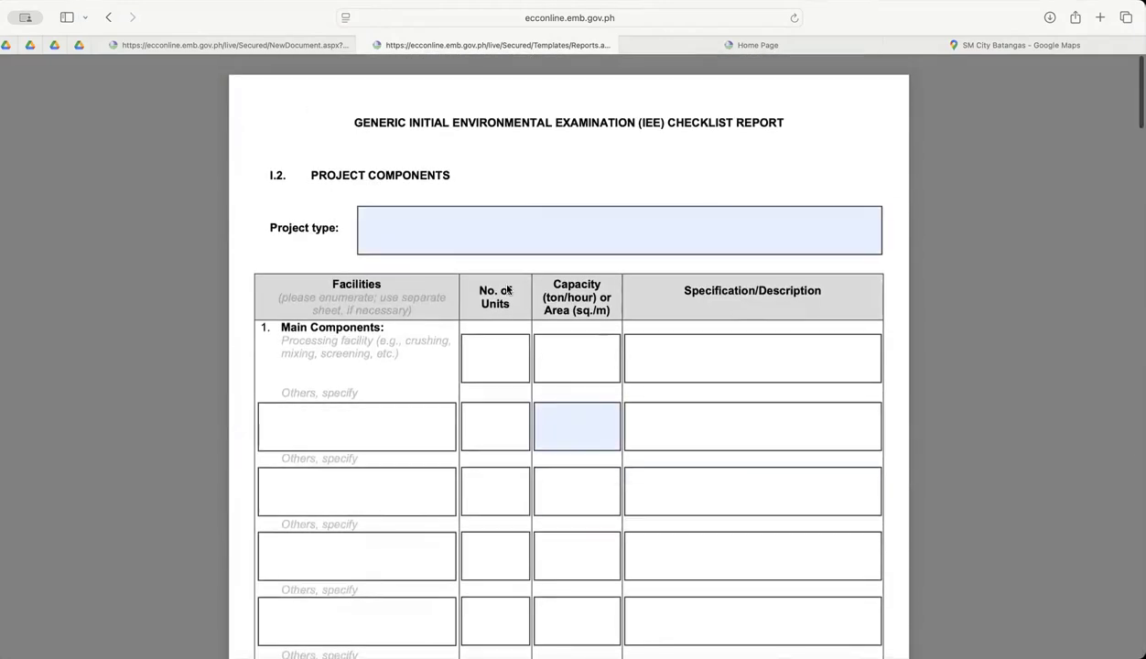
Return to the draft ECC application and try to continue past Checklist & Other Requirements, going back to that stage from the error page.
click(300, 46)
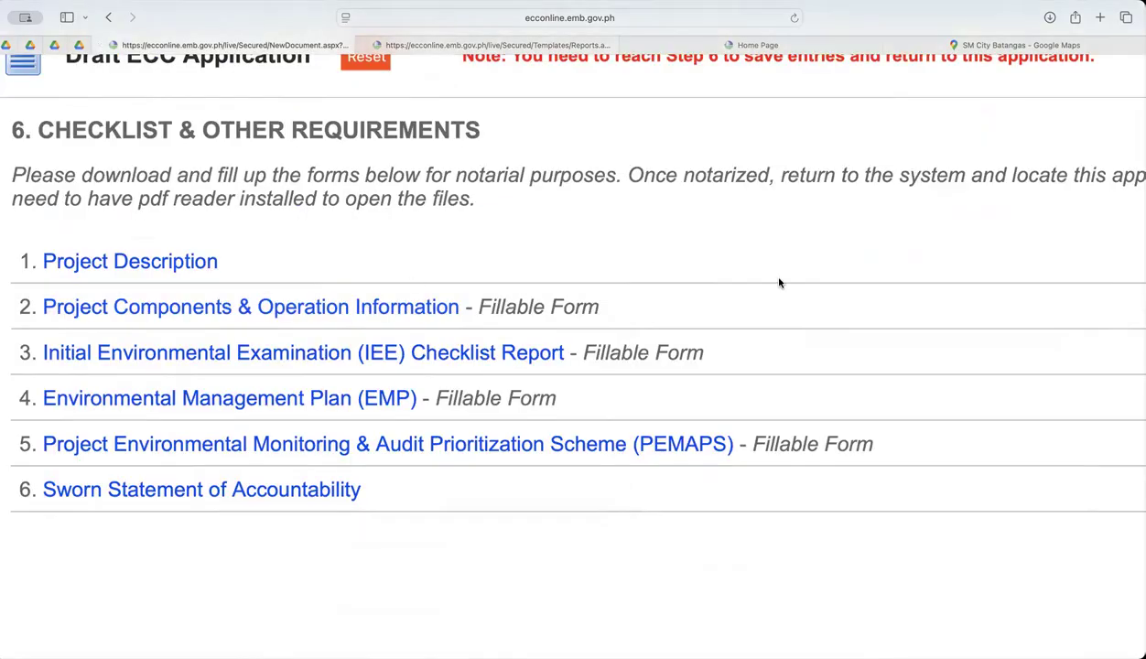
scroll(779, 283, right, 15)
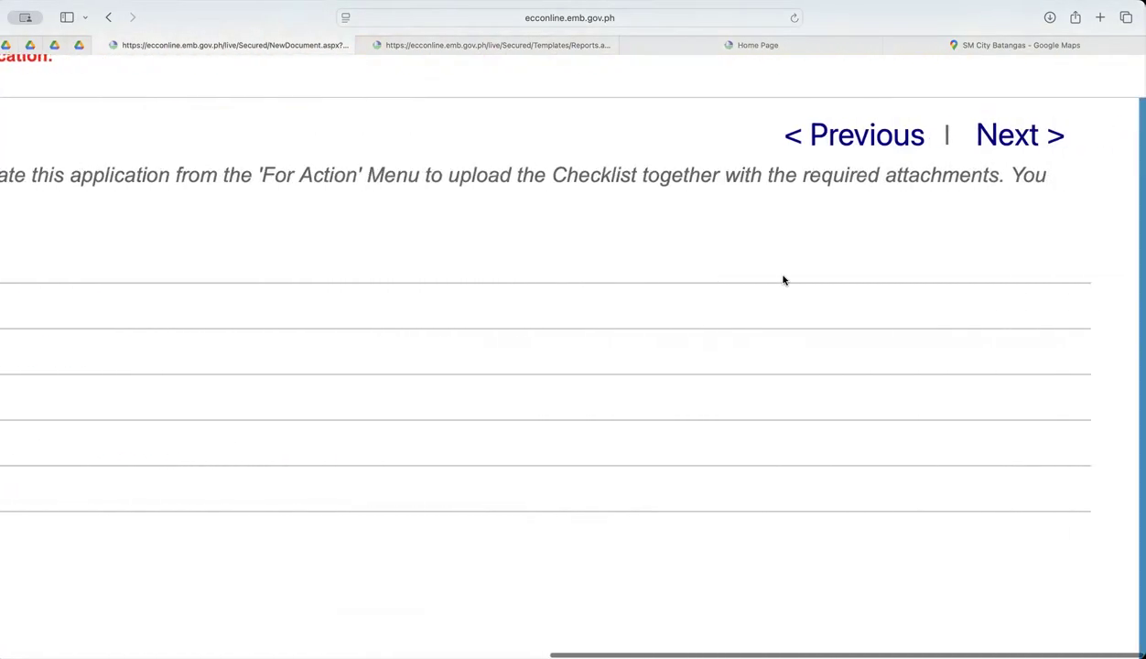
click(997, 133)
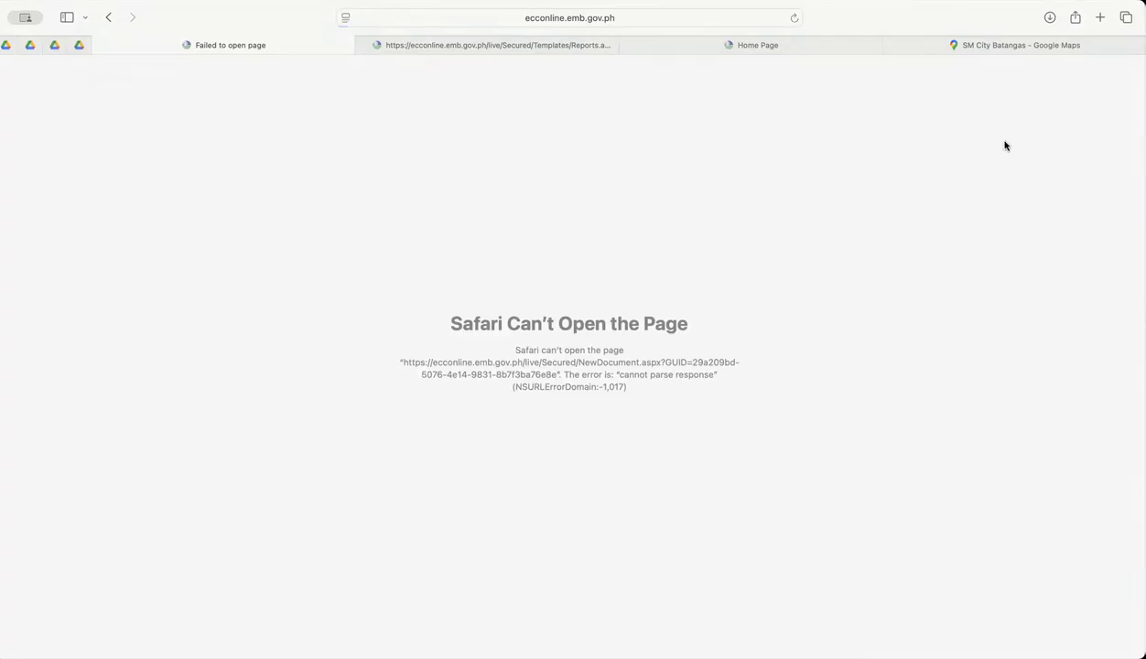
click(108, 18)
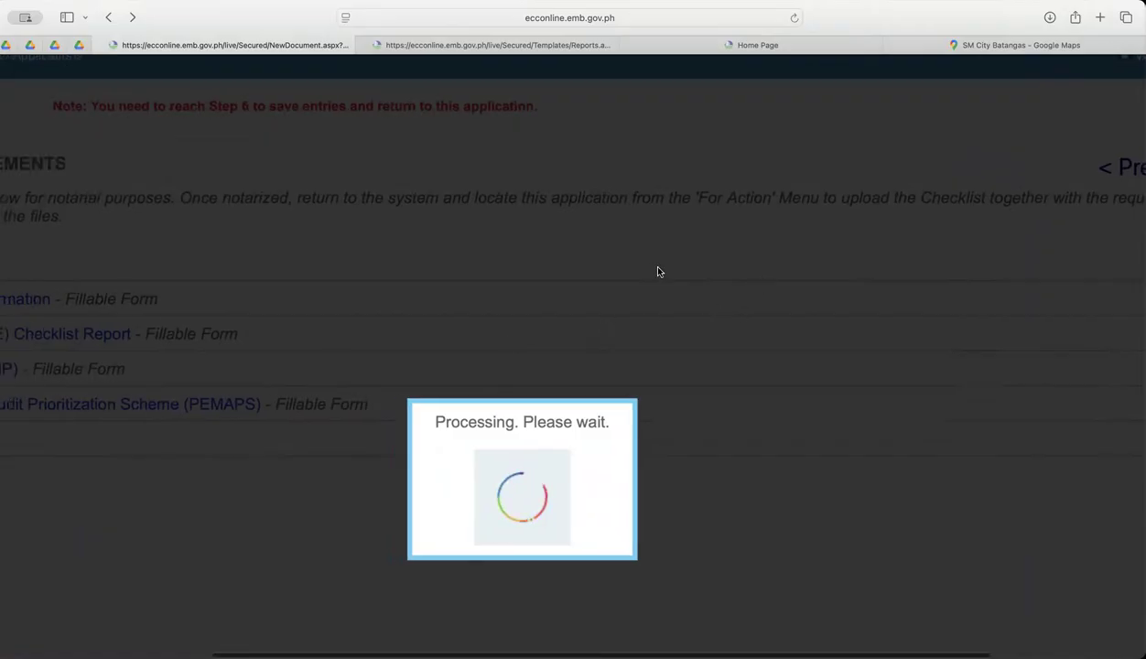
scroll(659, 268, left, 5)
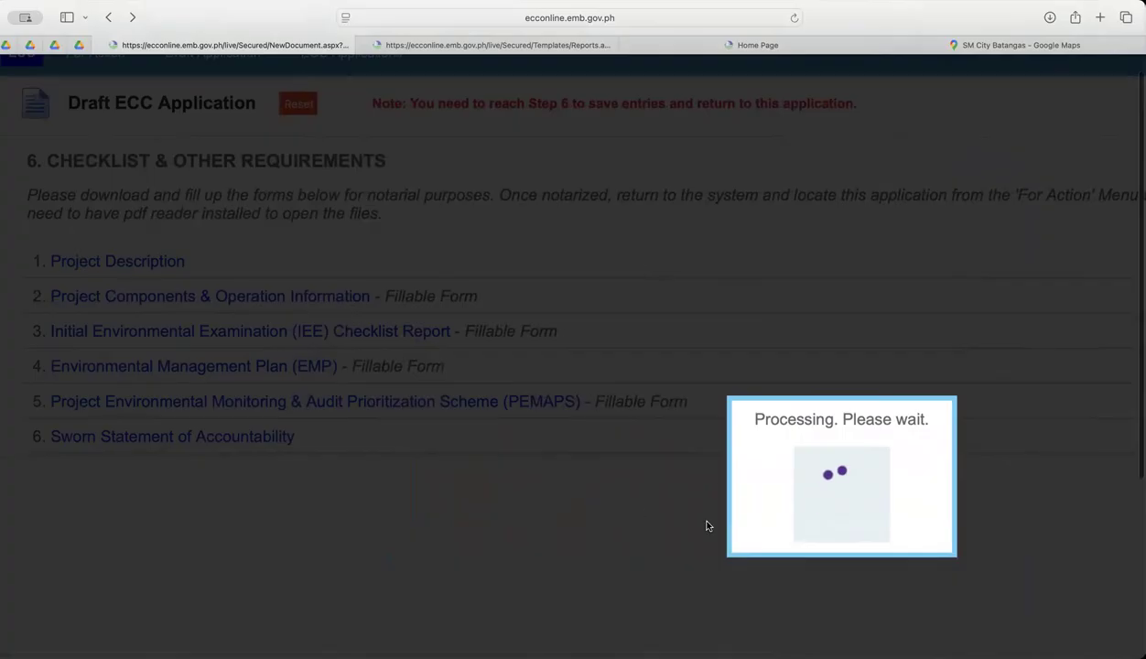